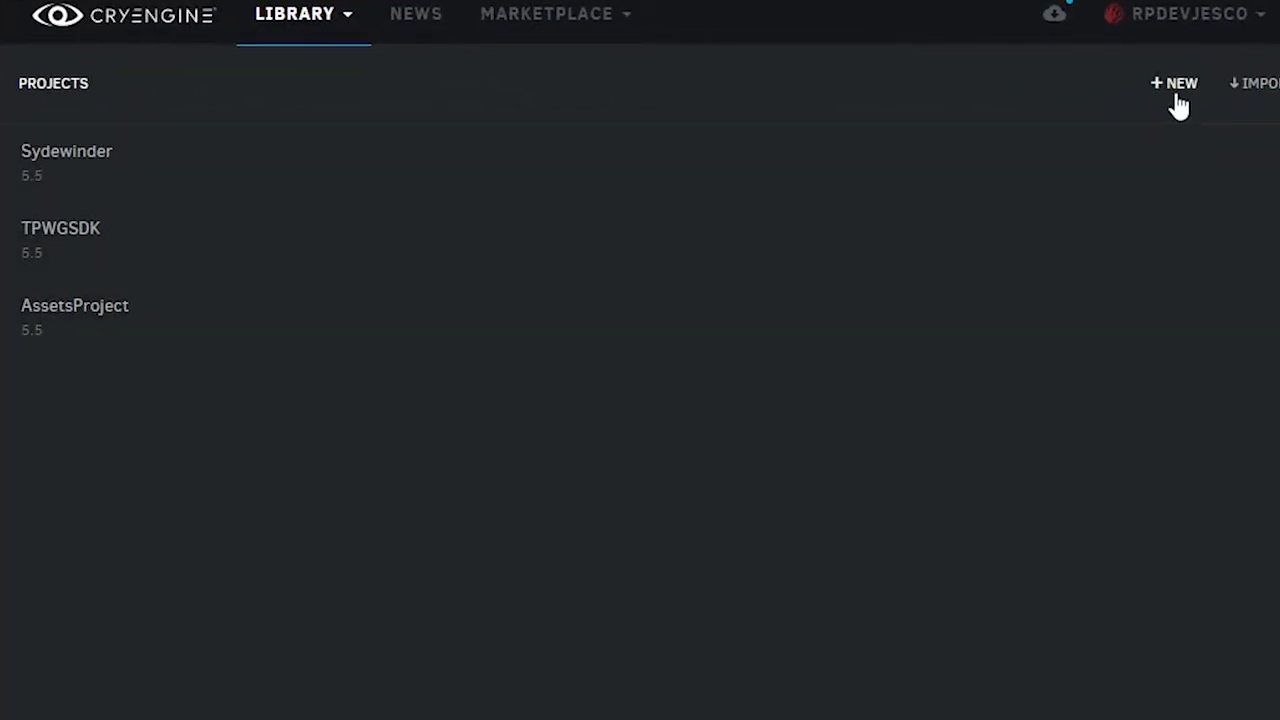
- Create a Blank C# project named BackToBasics on CRYENGINE 5.5 Preview 2
{"action": "left_click", "coordinate": [1178, 95]}
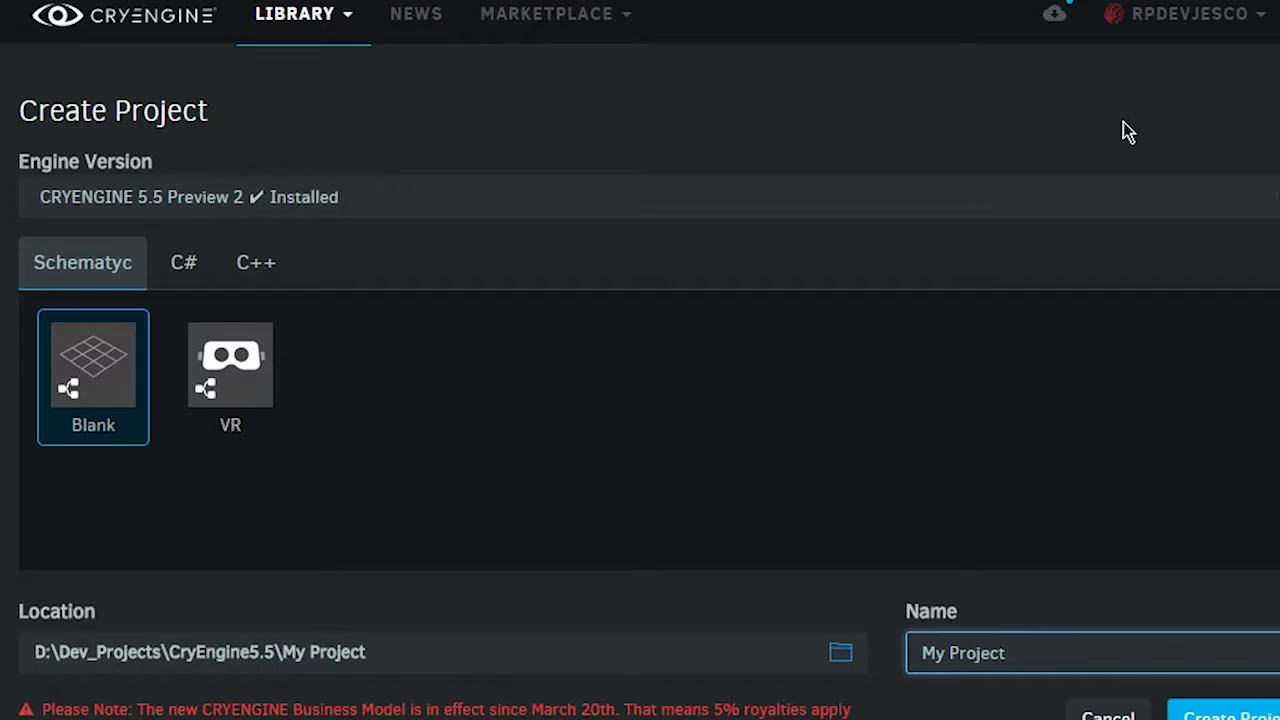
{"action": "left_click", "coordinate": [178, 262]}
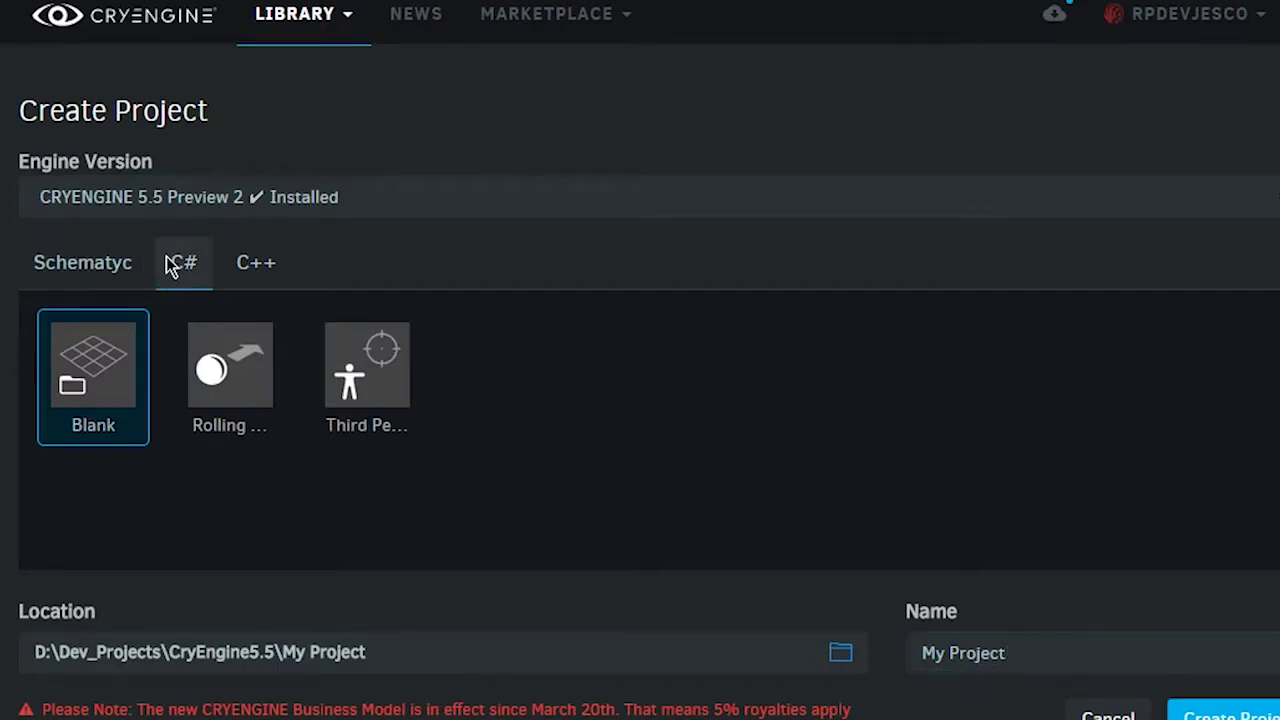
{"action": "left_click", "coordinate": [1060, 653]}
{"action": "type", "text": "Back"}
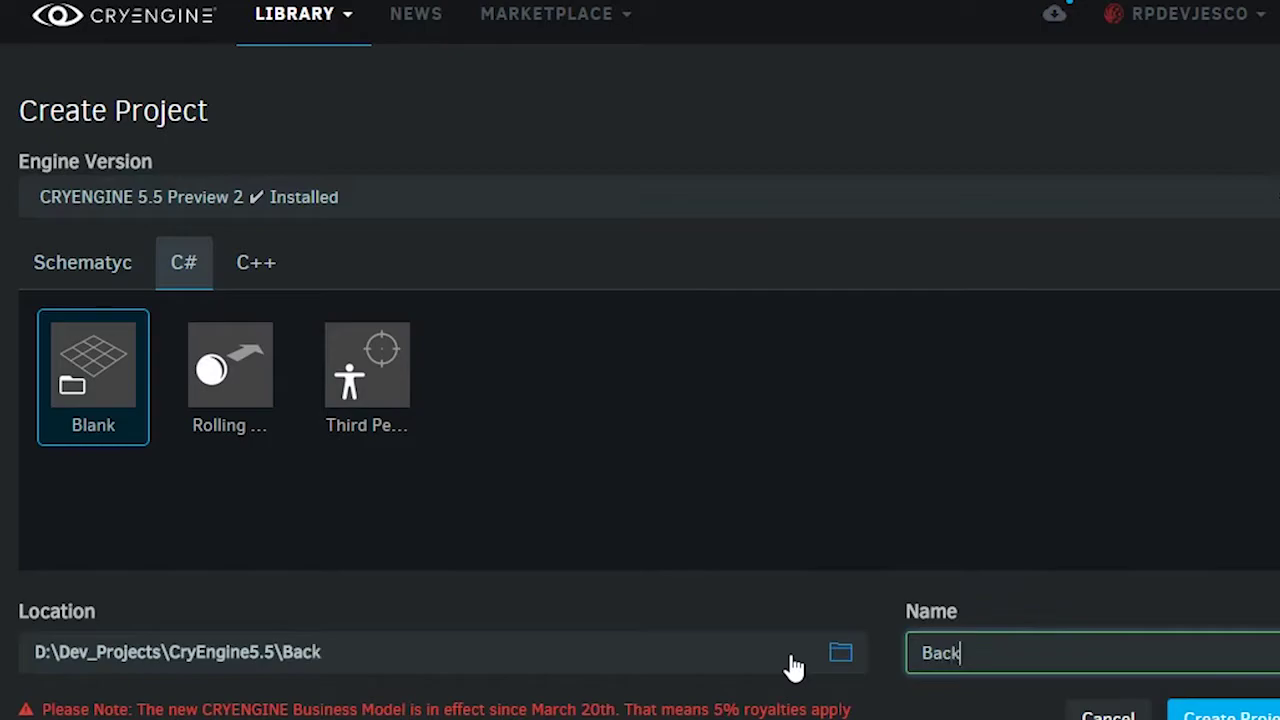
{"action": "type", "text": "ToBasics"}
{"action": "key", "text": "Return"}
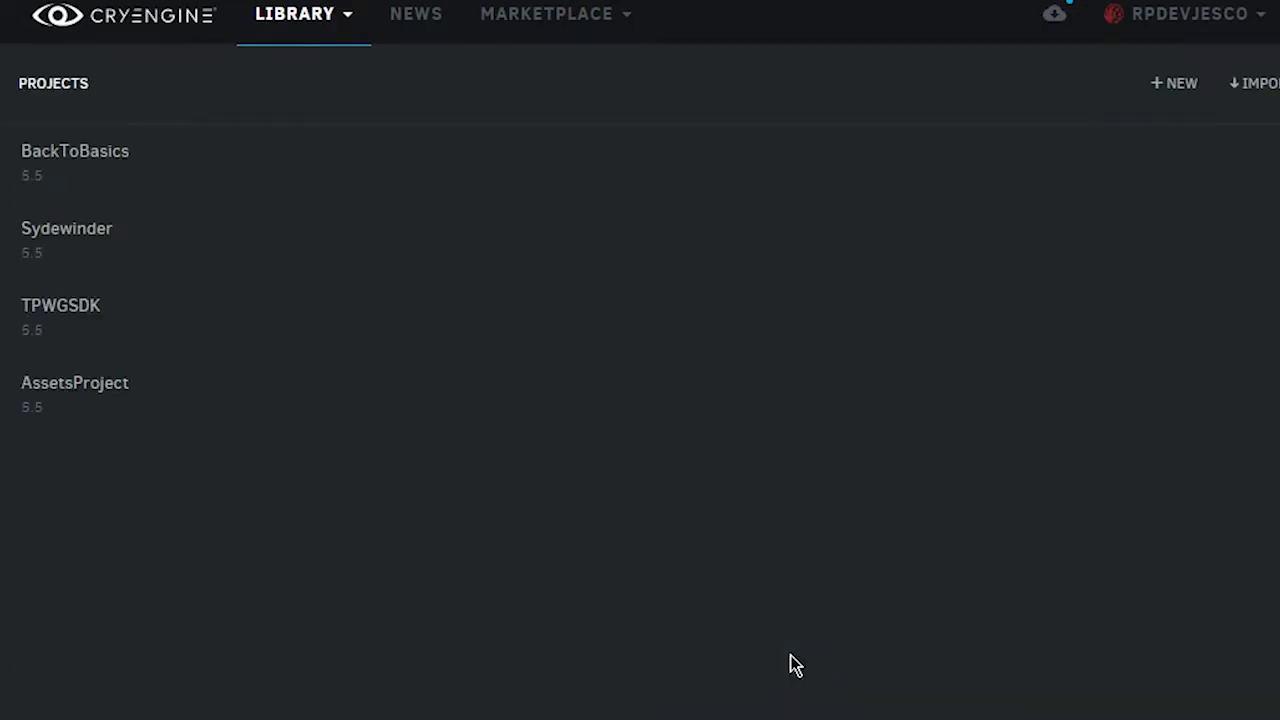
- Reveal the BackToBasics project folder in File Explorer and generate the solution from its Game project file
{"action": "mouse_move", "coordinate": [554, 171]}
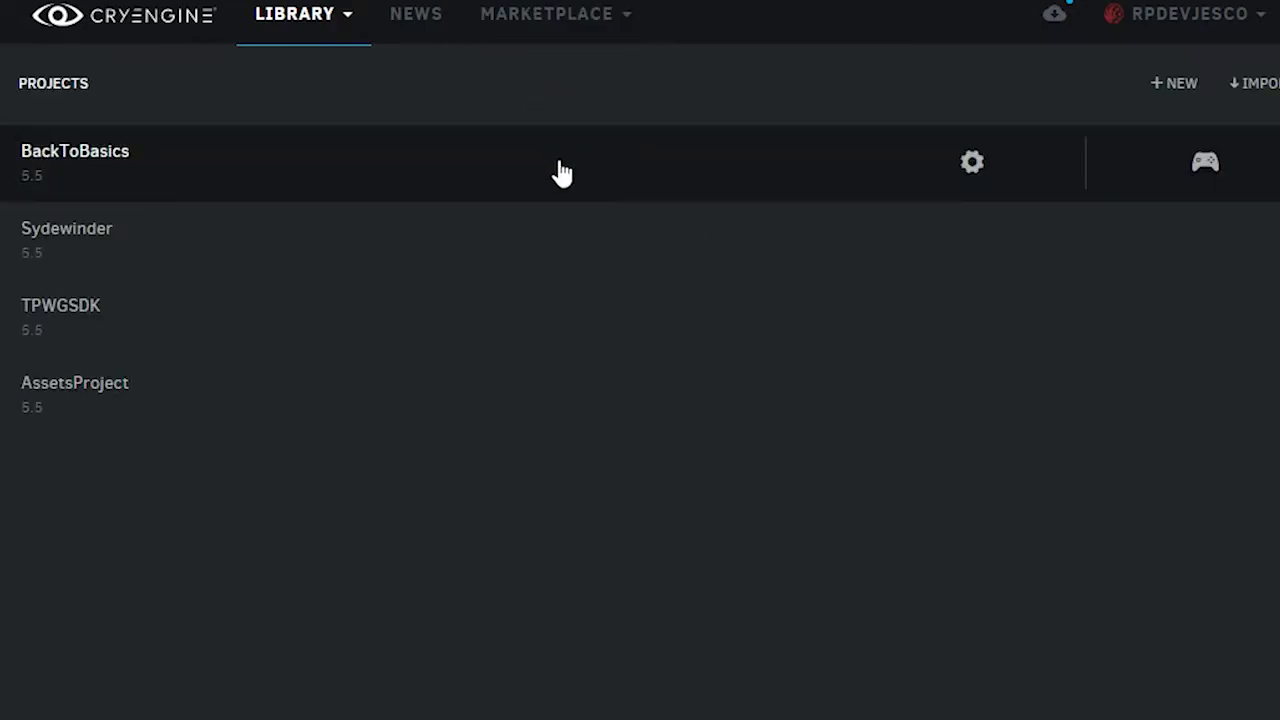
{"action": "left_click", "coordinate": [972, 165]}
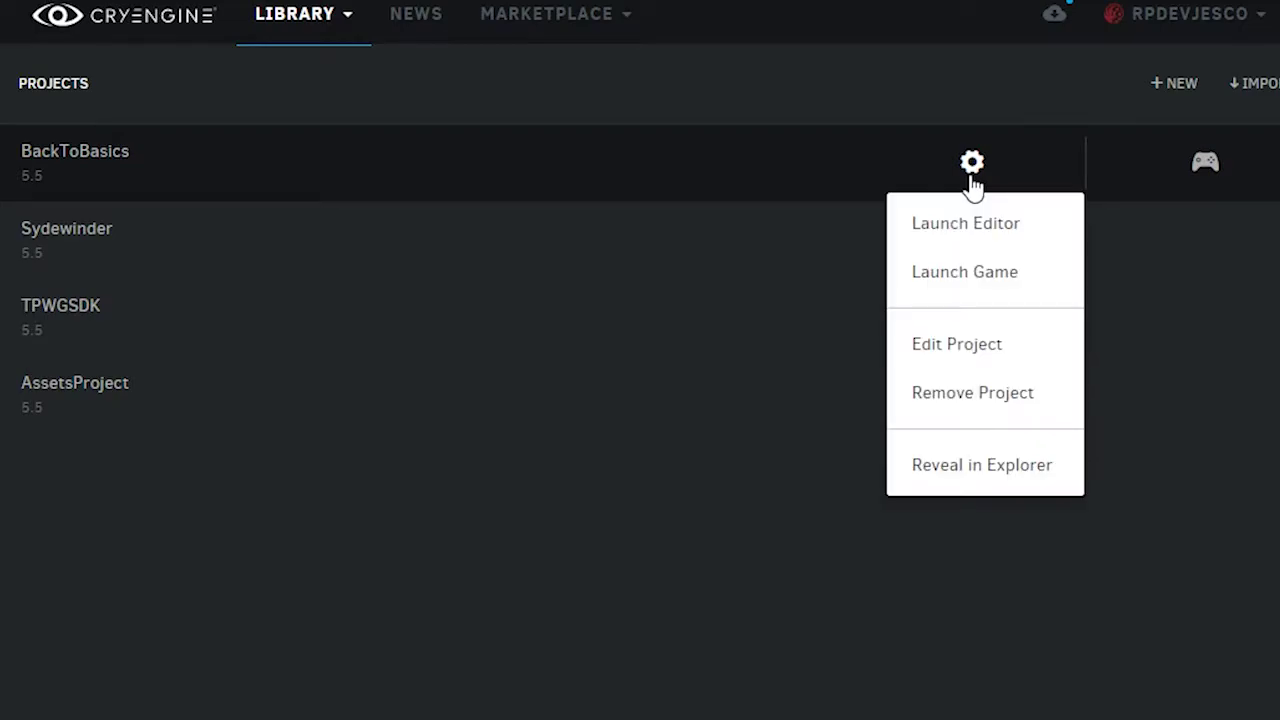
{"action": "left_click", "coordinate": [966, 466]}
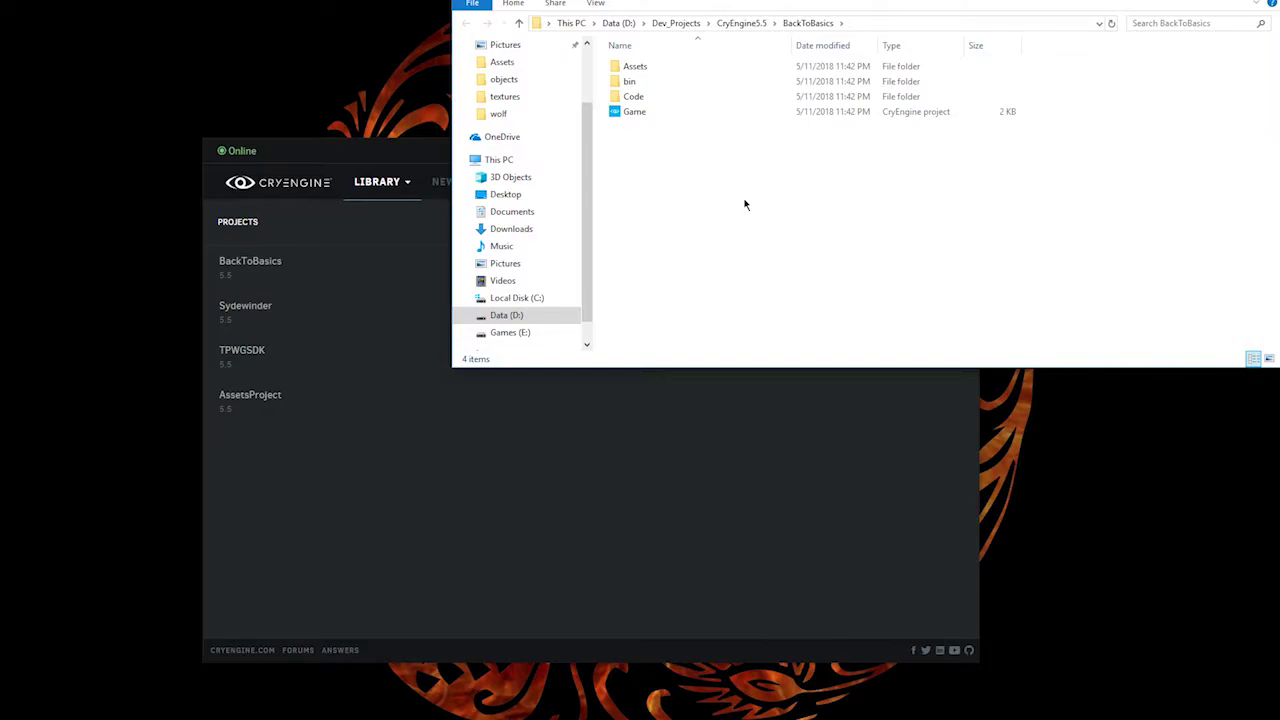
{"action": "left_click", "coordinate": [641, 116]}
{"action": "right_click", "coordinate": [642, 116]}
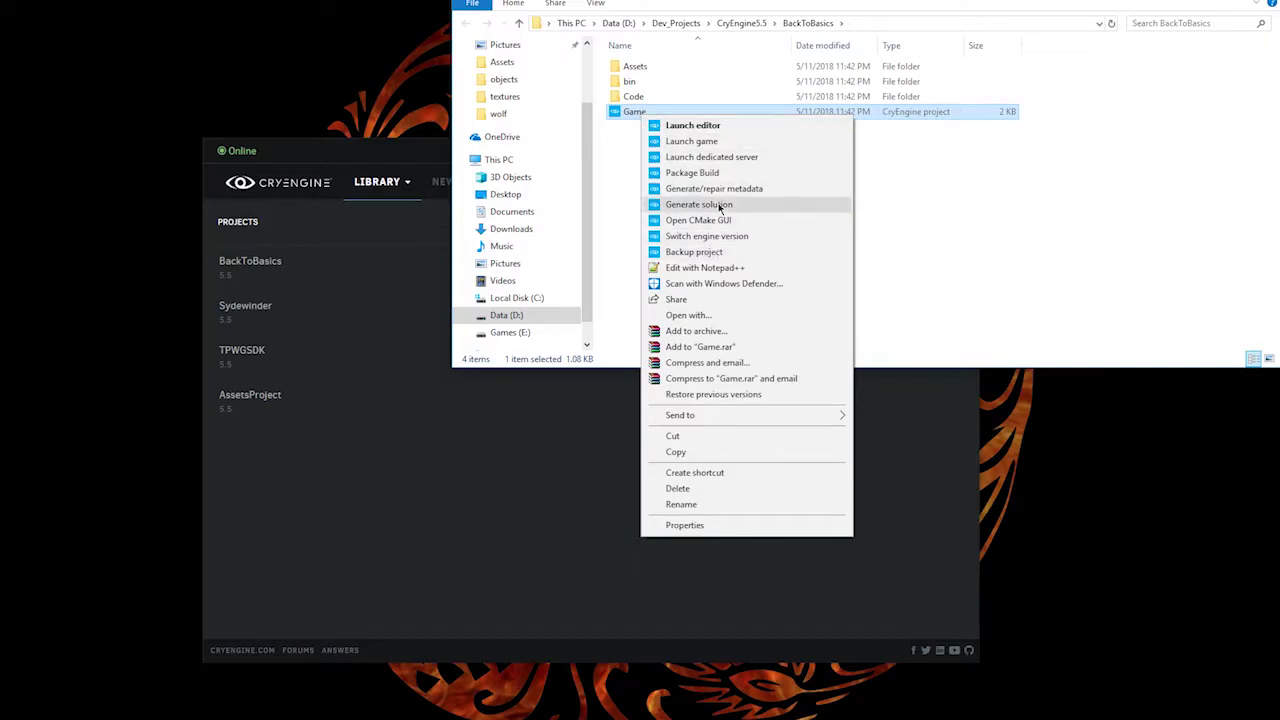
{"action": "left_click", "coordinate": [717, 204]}
- Inspect the Code folder and its Game subfolder, and return to the BackToBasics folder
{"action": "double_click", "coordinate": [638, 97]}
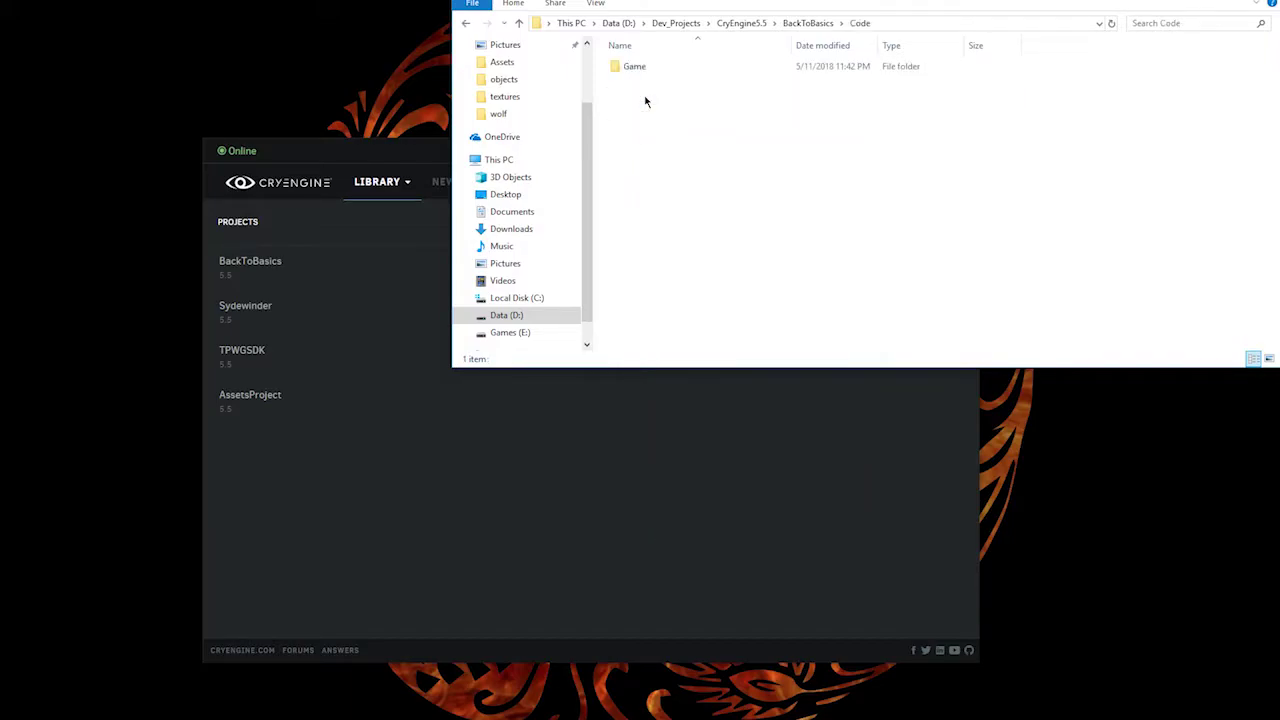
{"action": "double_click", "coordinate": [665, 68]}
{"action": "left_click", "coordinate": [466, 24]}
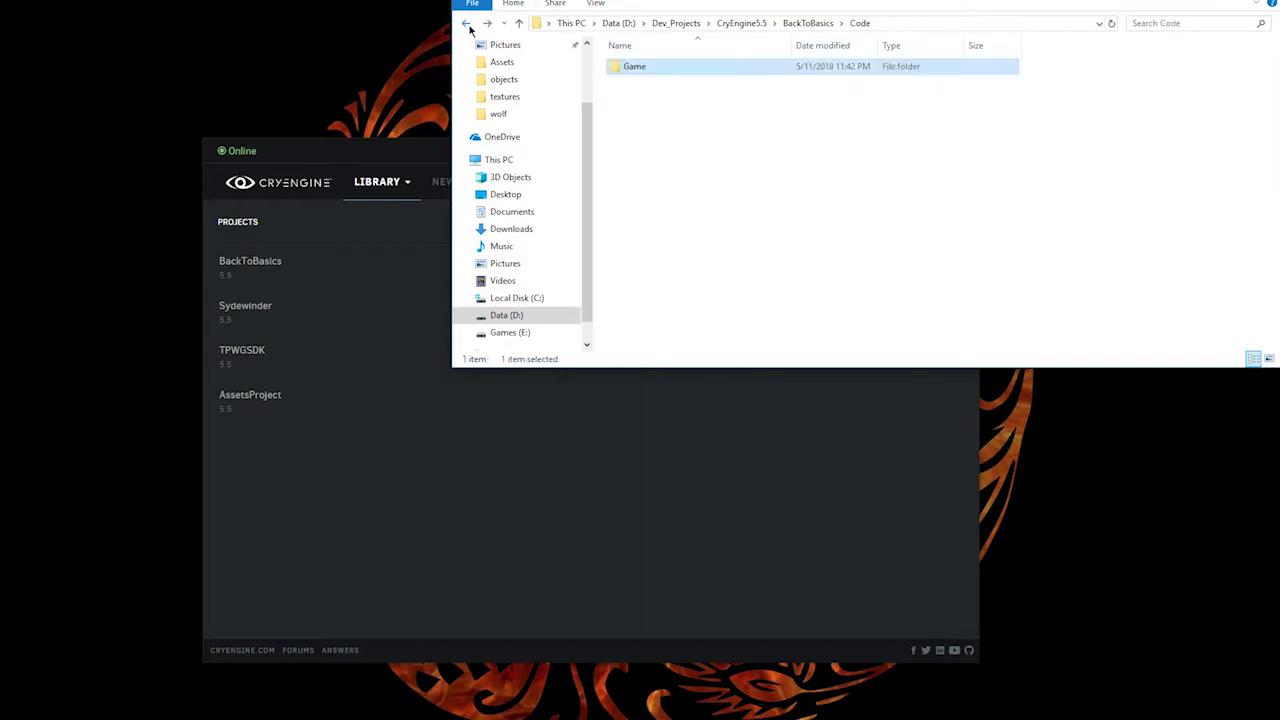
{"action": "left_click", "coordinate": [466, 24]}
{"action": "left_click", "coordinate": [706, 211]}
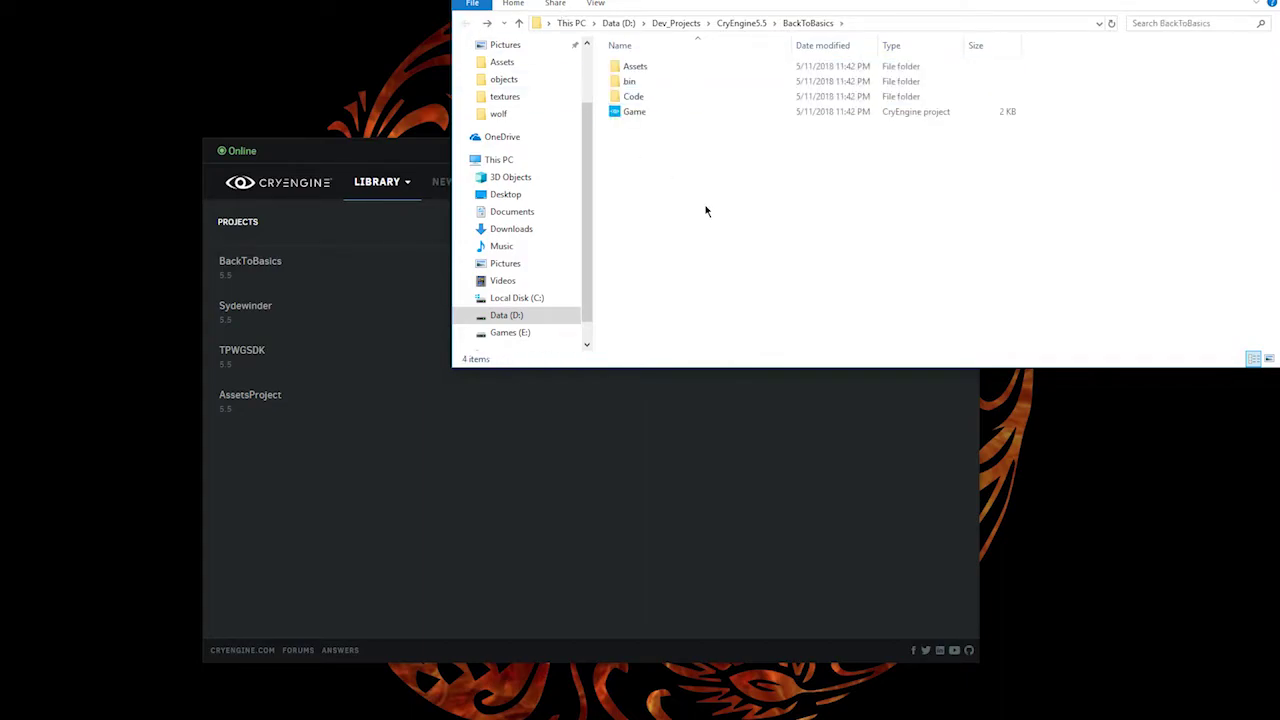
- Open the project's Assets folder, snap its window to half the screen and minimize the launcher
{"action": "double_click", "coordinate": [646, 68]}
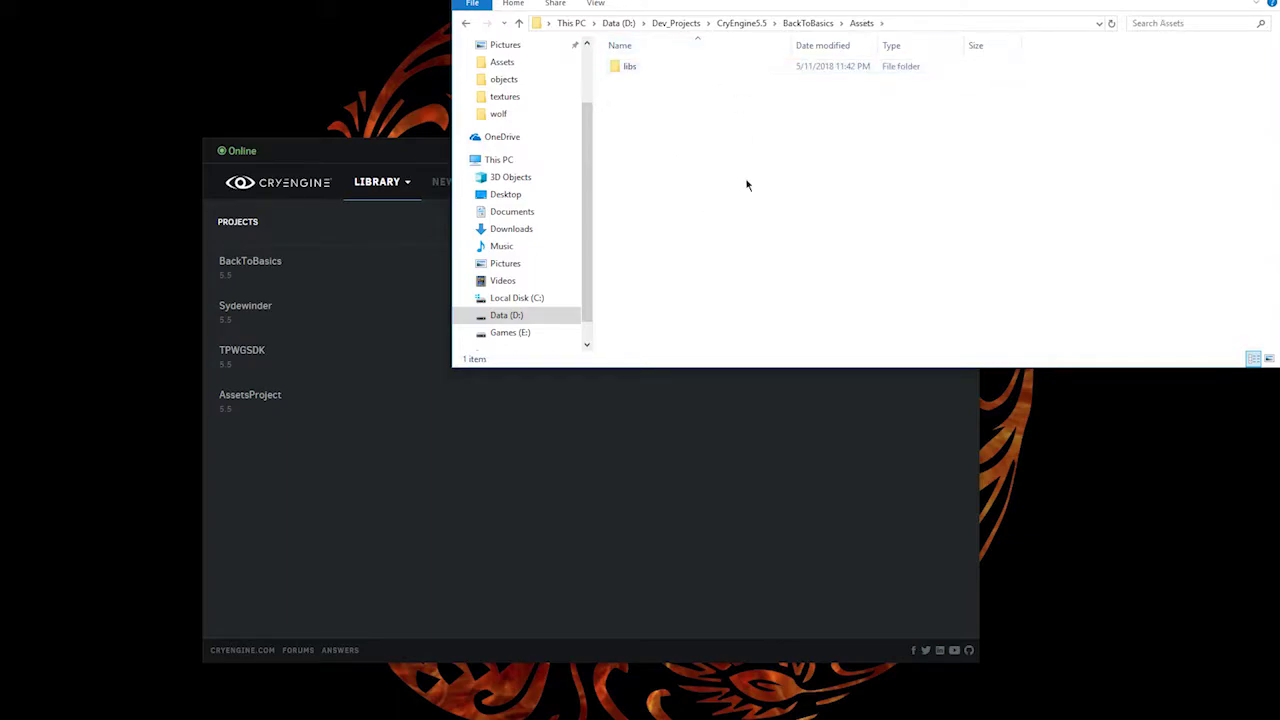
{"action": "left_click_drag", "start_coordinate": [1040, 1], "coordinate": [1279, 38]}
{"action": "left_click", "coordinate": [497, 51]}
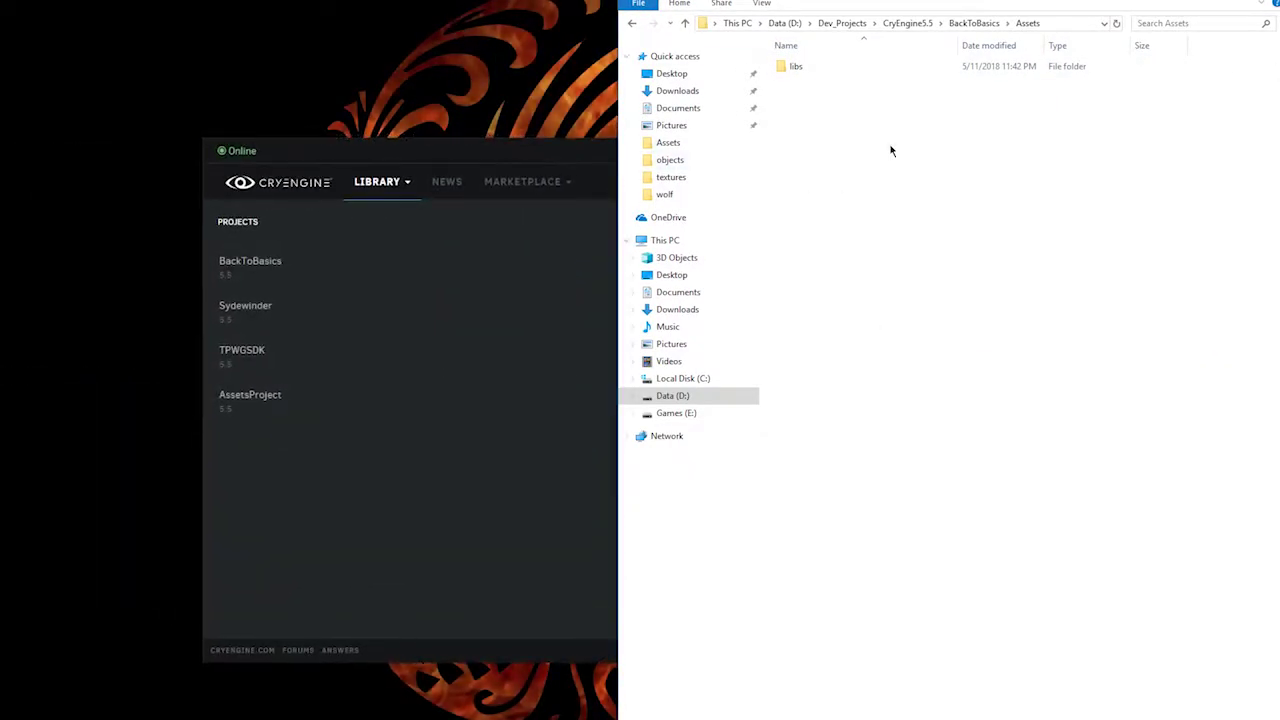
{"action": "left_click_drag", "start_coordinate": [549, 157], "coordinate": [357, 131]}
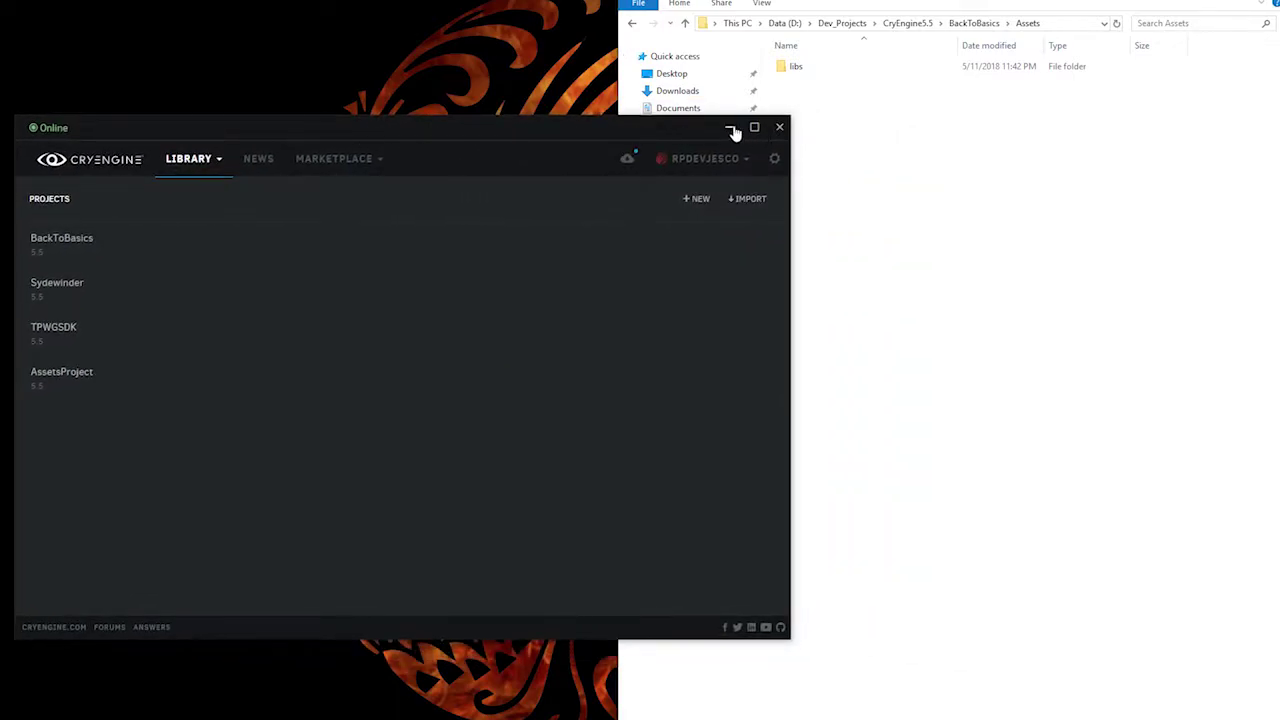
{"action": "left_click", "coordinate": [728, 126]}
- Open a second File Explorer window and tile it side by side with the Assets window
{"action": "right_click", "coordinate": [1279, 112]}
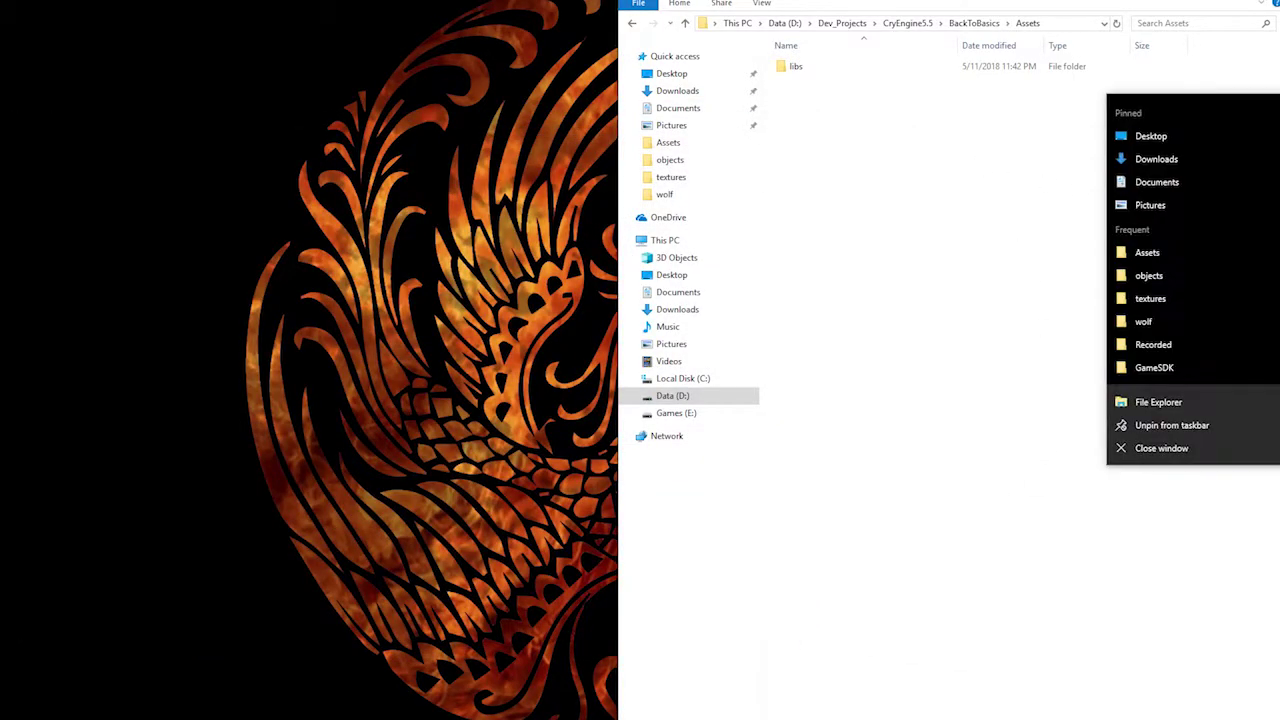
{"action": "left_click", "coordinate": [1191, 401]}
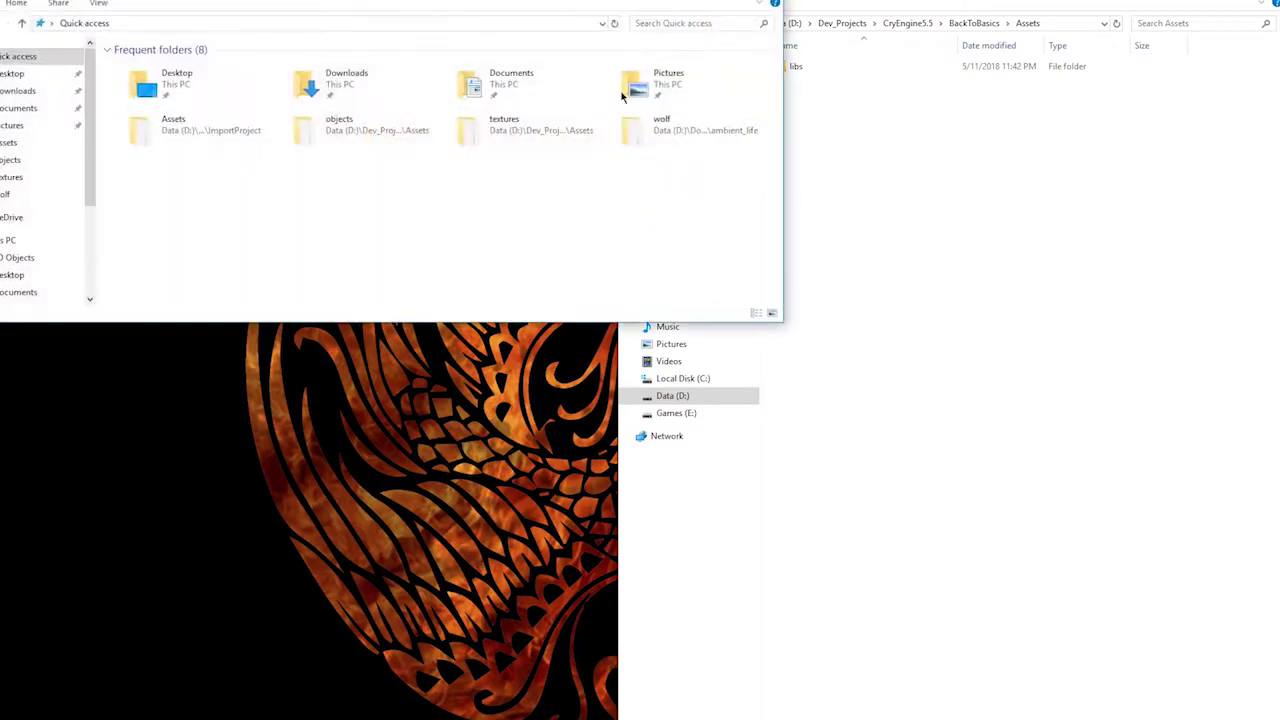
{"action": "left_click_drag", "start_coordinate": [464, 5], "coordinate": [1279, 70]}
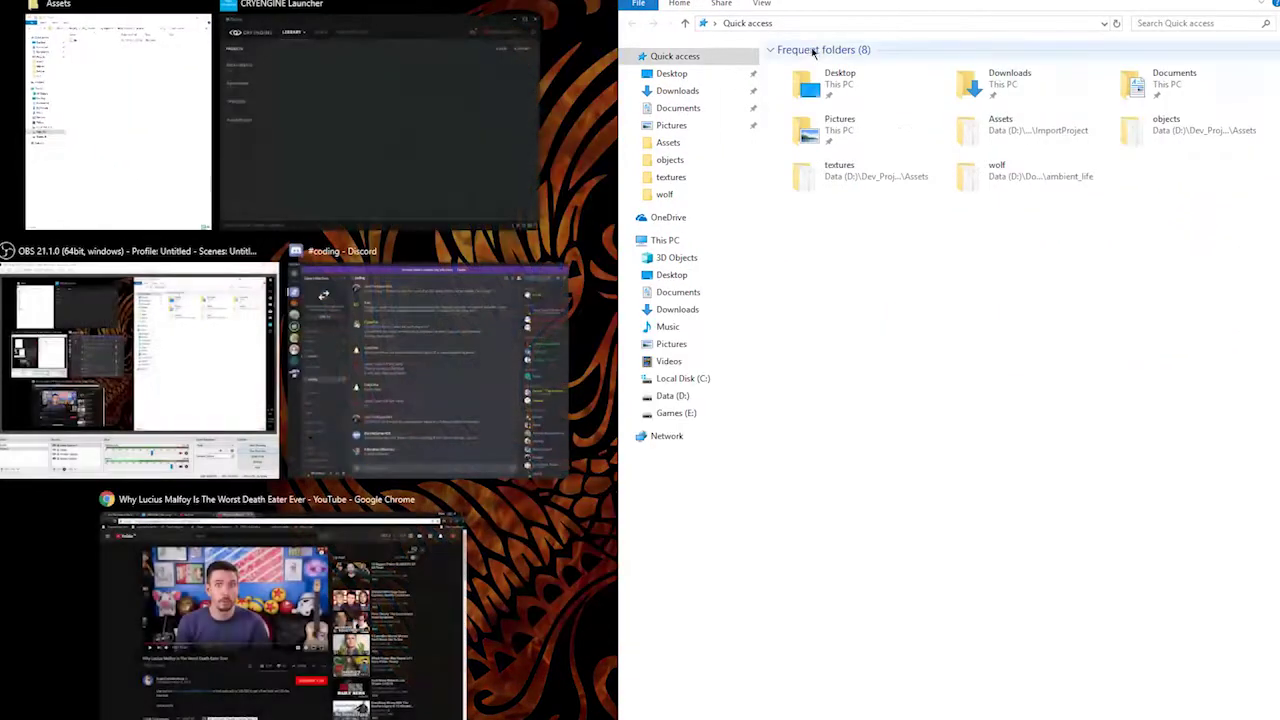
{"action": "left_click", "coordinate": [140, 129]}
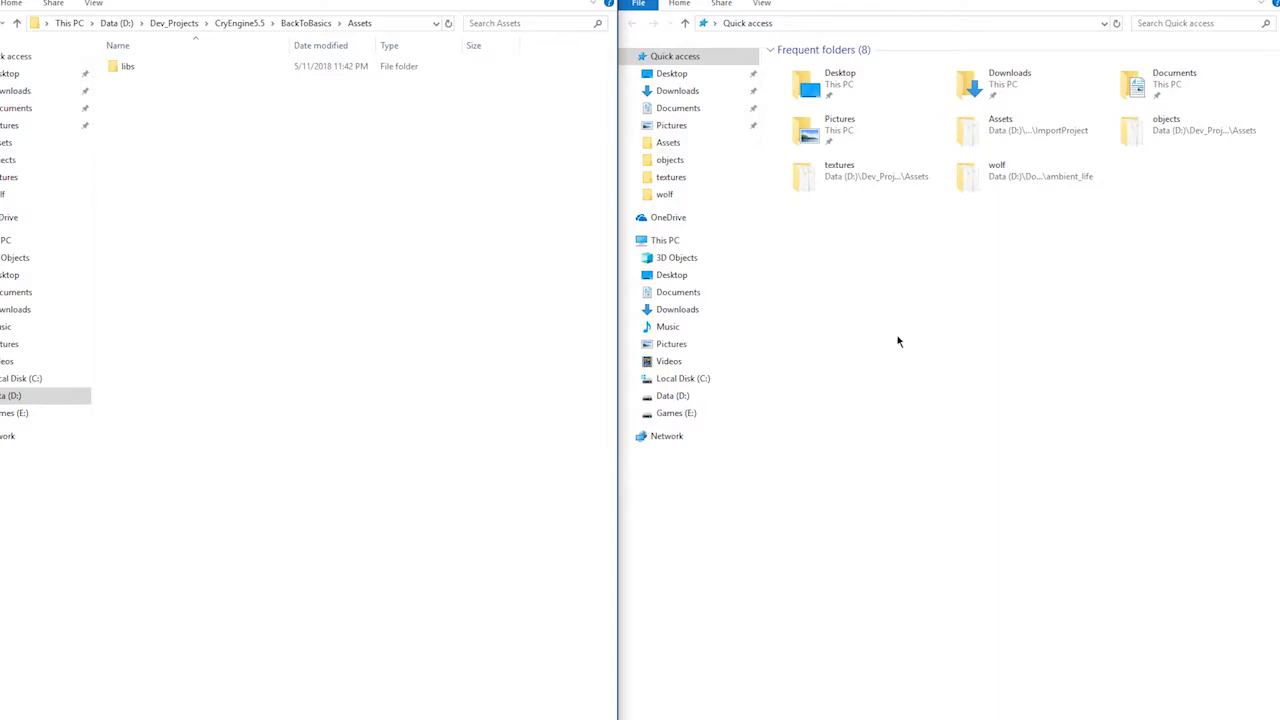
- In the new File Explorer window, browse to C:\Program Files (x86)\Crytek\CRYENGINE Launcher\Crytek
{"action": "left_click", "coordinate": [683, 397]}
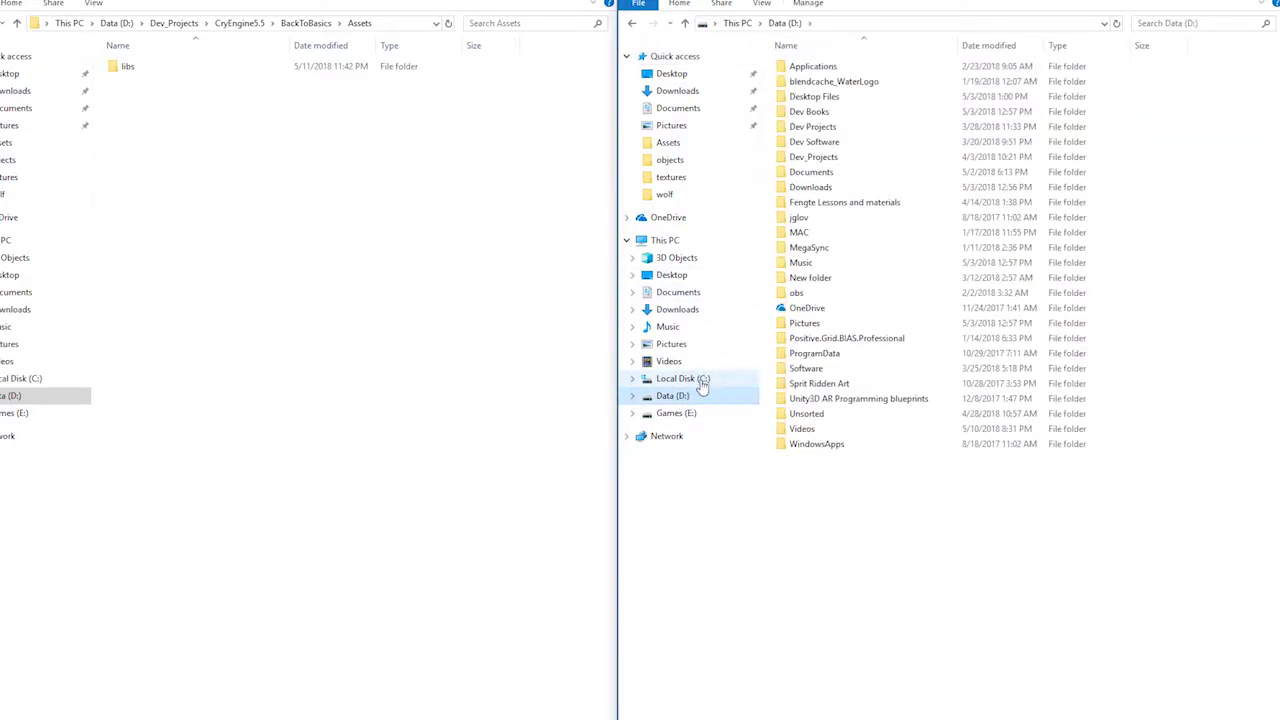
{"action": "left_click", "coordinate": [700, 379]}
{"action": "double_click", "coordinate": [835, 172]}
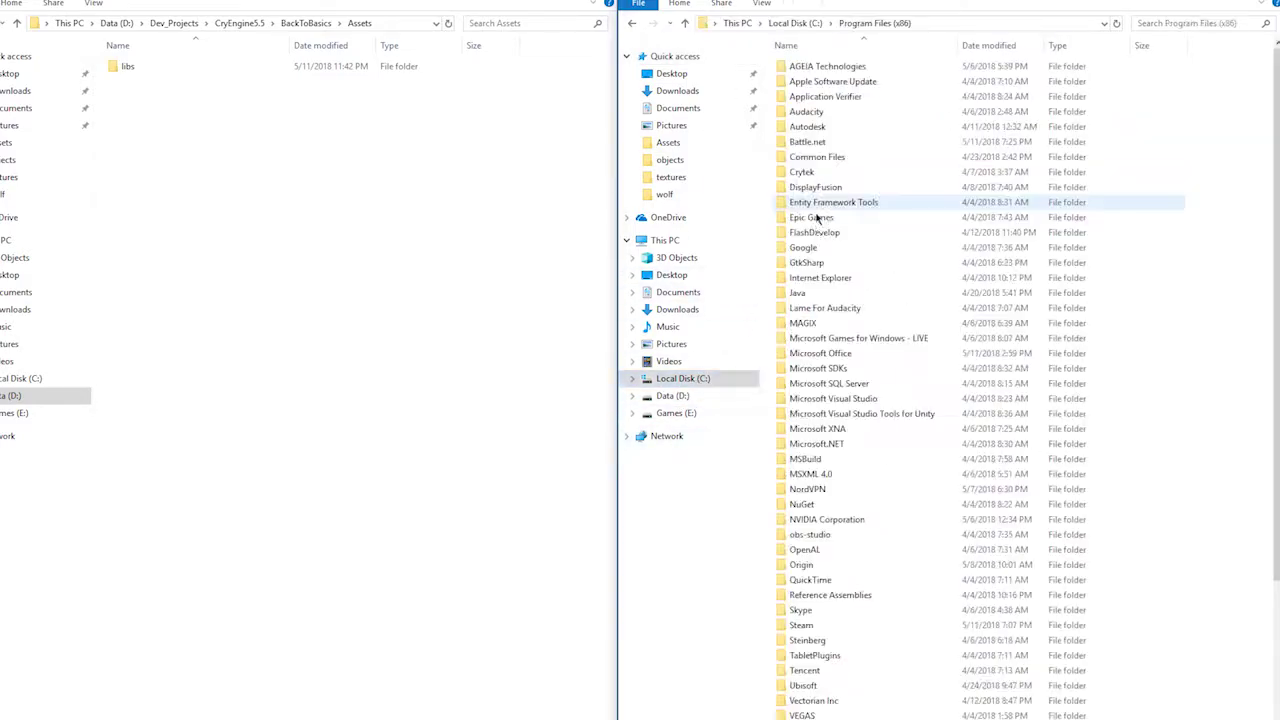
{"action": "double_click", "coordinate": [820, 172]}
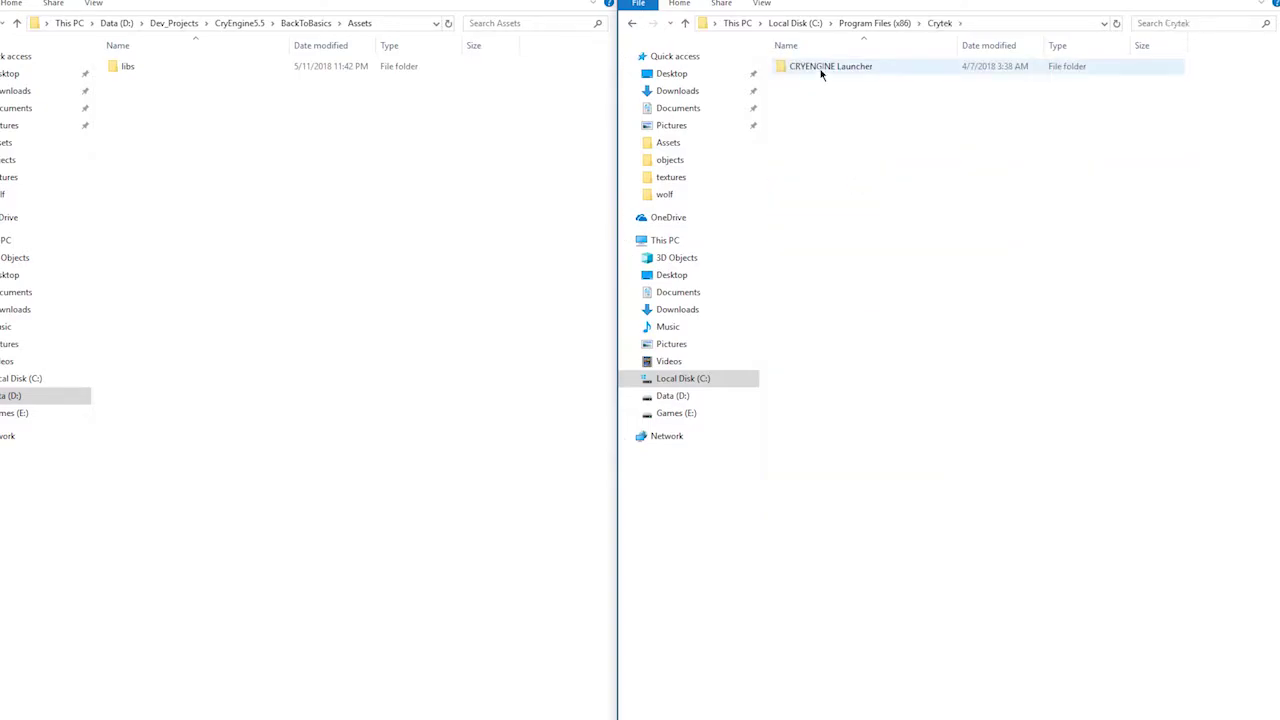
{"action": "double_click", "coordinate": [820, 67]}
{"action": "double_click", "coordinate": [820, 67]}
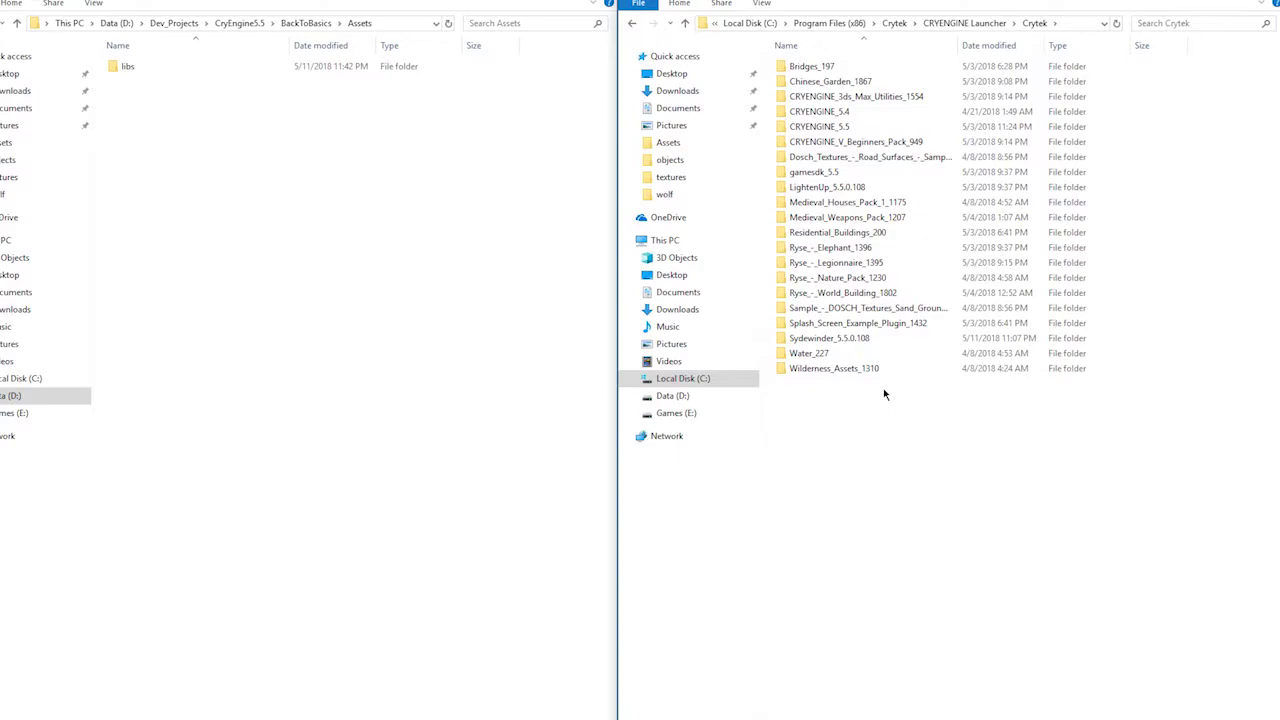
- Copy the objects folder from the Assets of Ryse_-_Nature_Pack_1230 into the BackToBasics Assets folder
{"action": "double_click", "coordinate": [806, 280]}
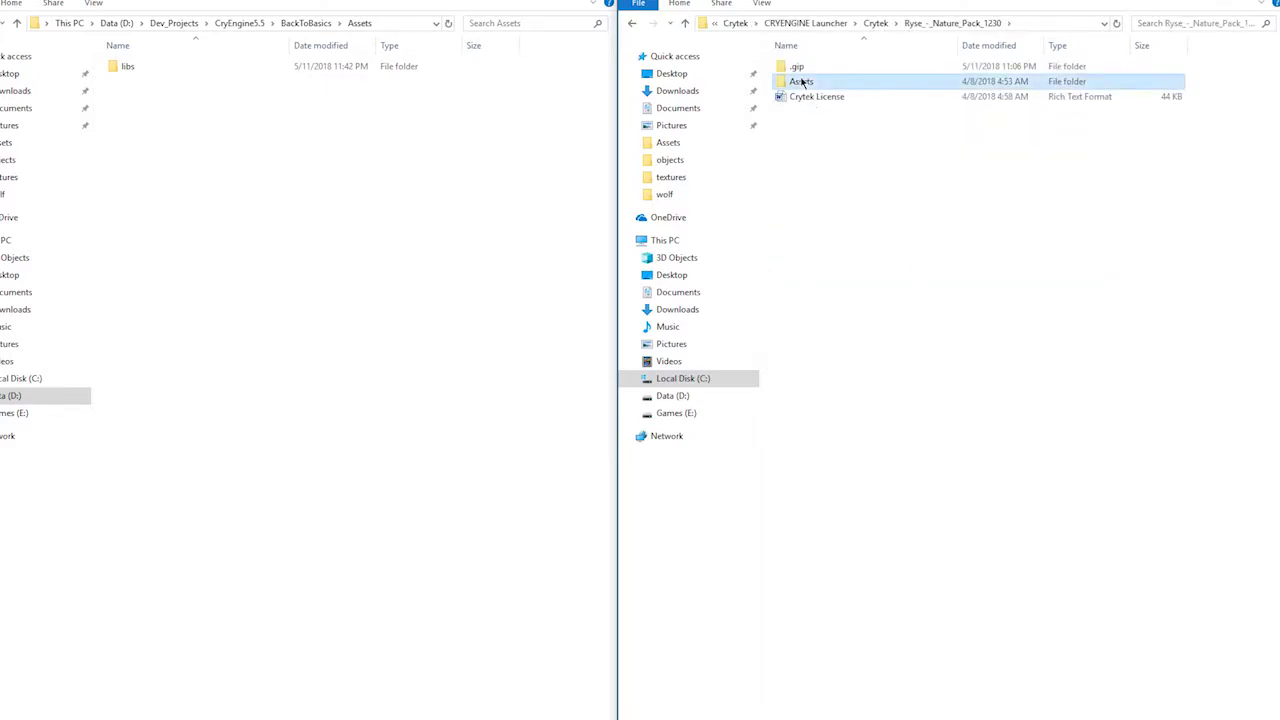
{"action": "double_click", "coordinate": [801, 81]}
{"action": "left_click", "coordinate": [800, 70]}
{"action": "right_click", "coordinate": [800, 72]}
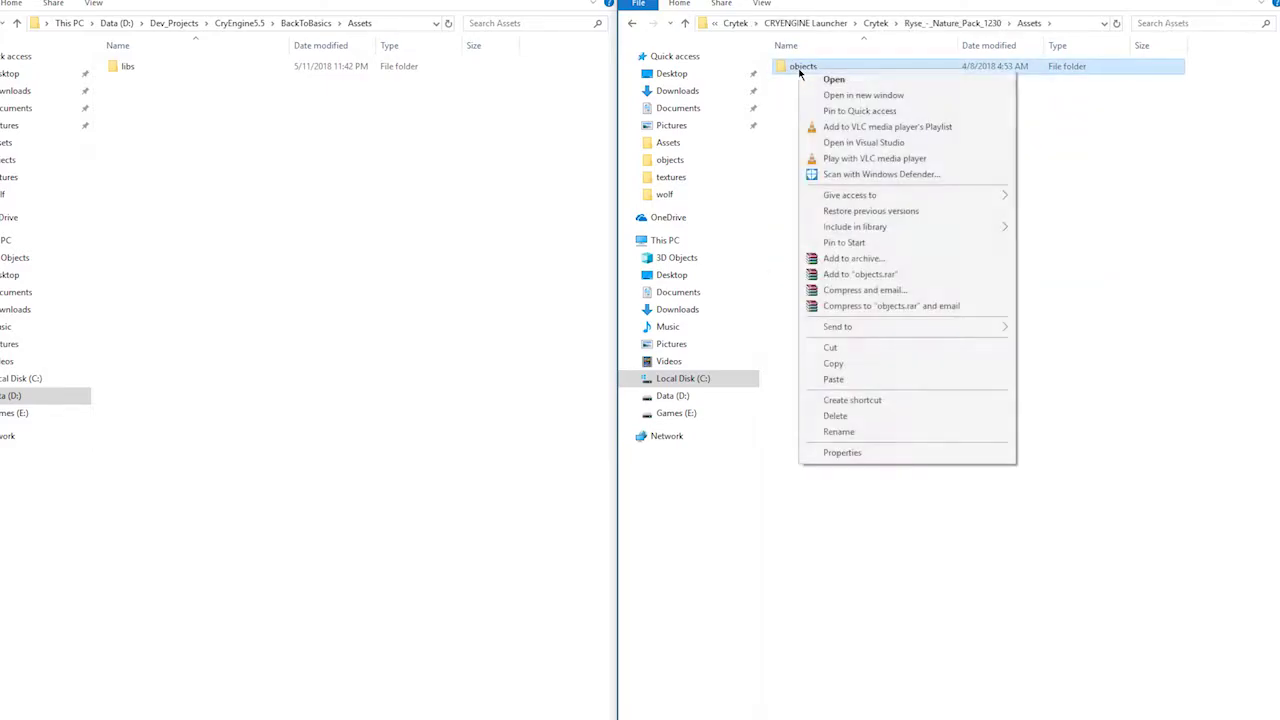
{"action": "left_click", "coordinate": [851, 363]}
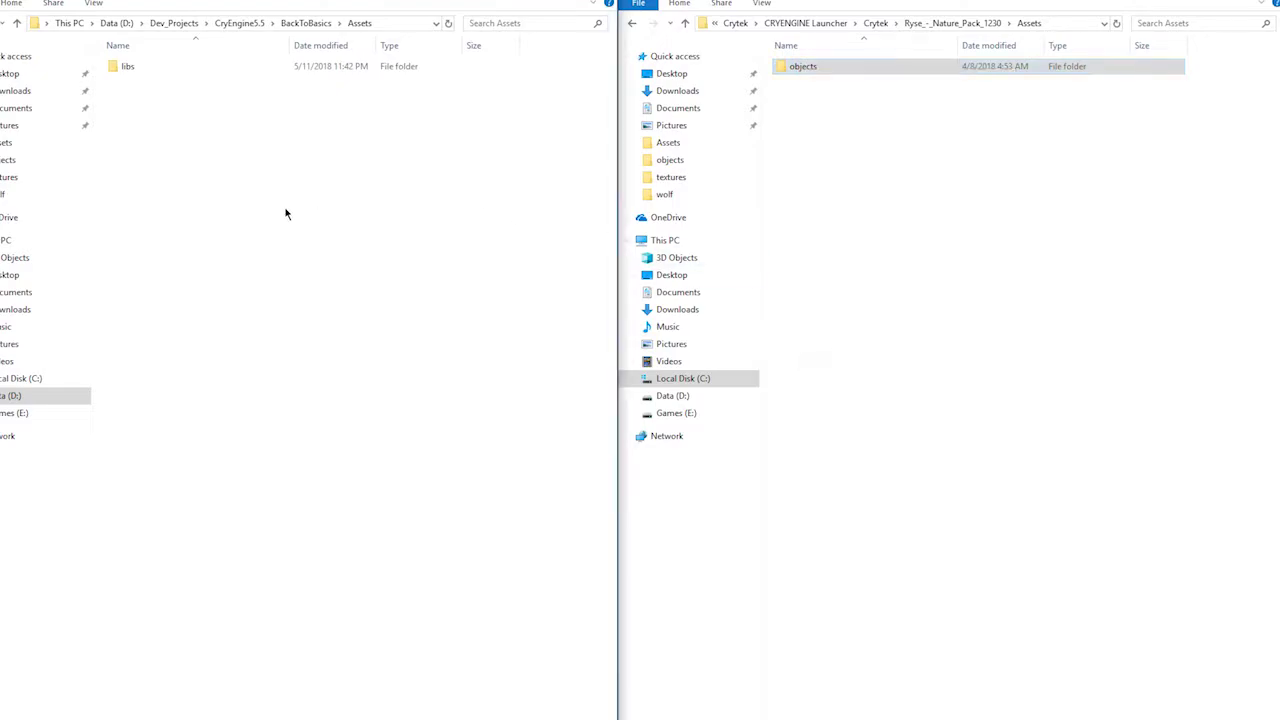
{"action": "right_click", "coordinate": [286, 211]}
{"action": "left_click", "coordinate": [335, 313]}
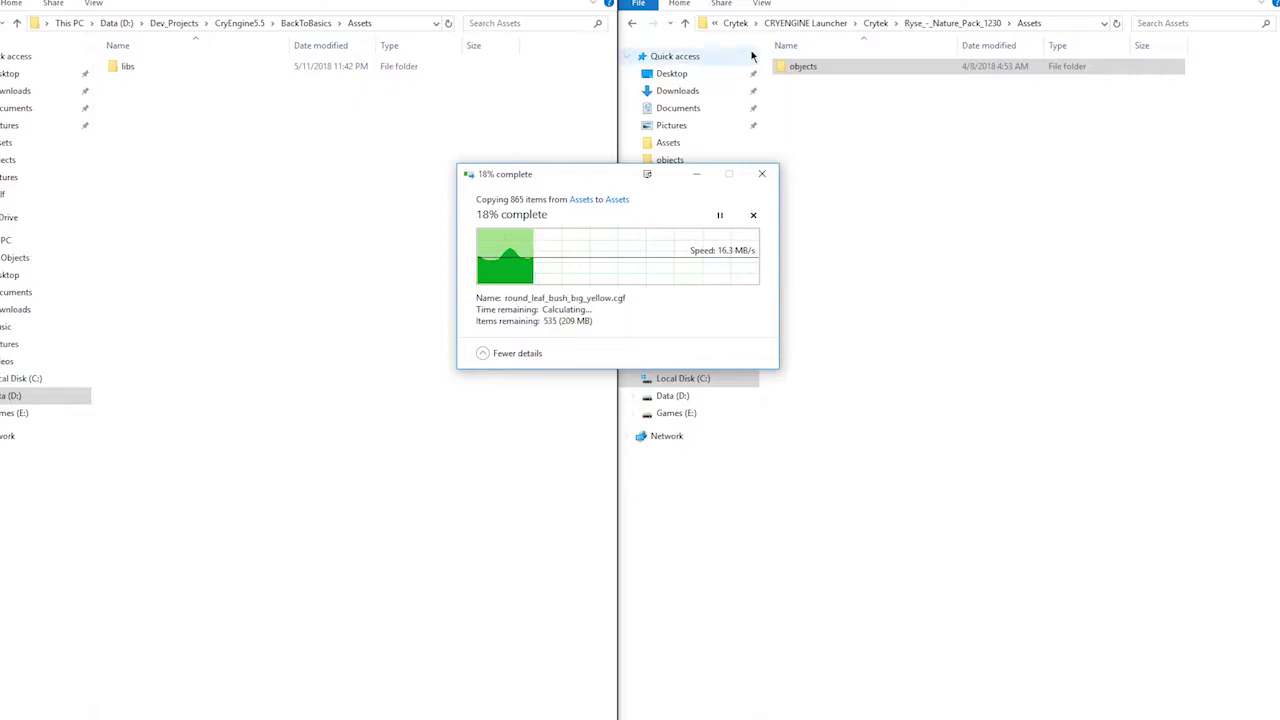
- Return to the launcher's Crytek folder and check the contents of the Ryse_-_Elephant_1396 pack
{"action": "left_click", "coordinate": [943, 23]}
{"action": "left_click", "coordinate": [876, 23]}
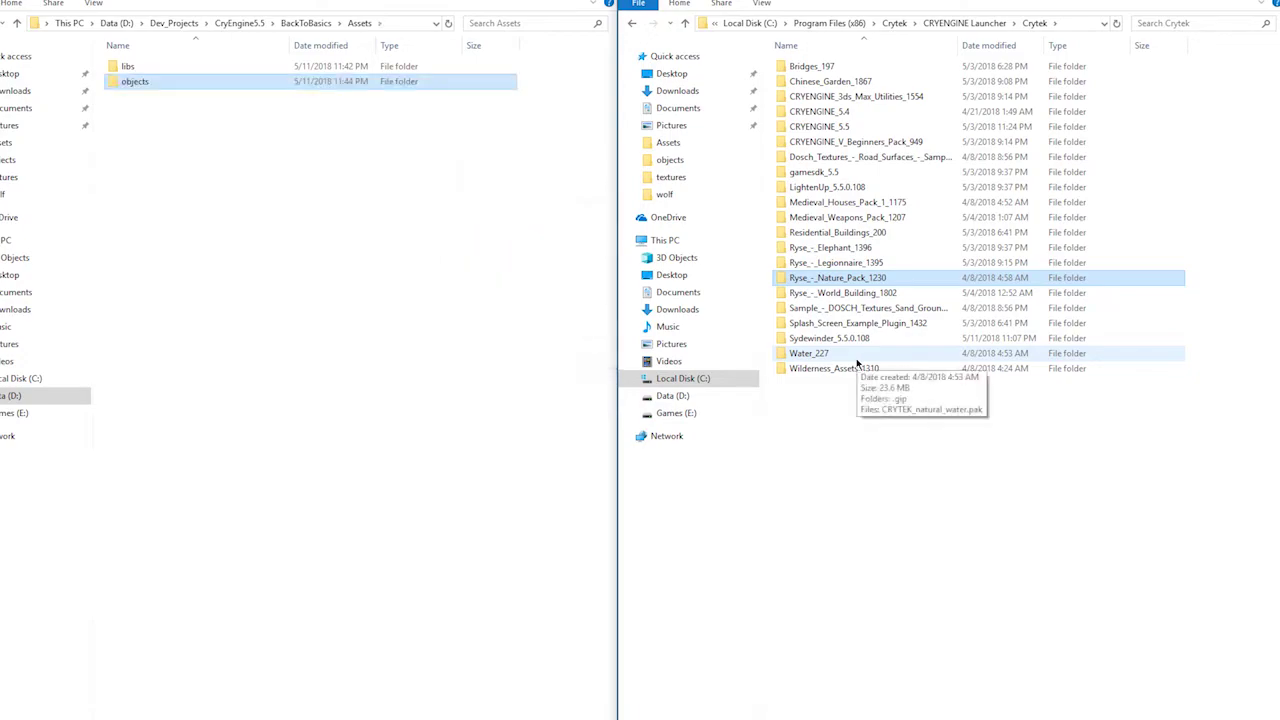
{"action": "double_click", "coordinate": [853, 252]}
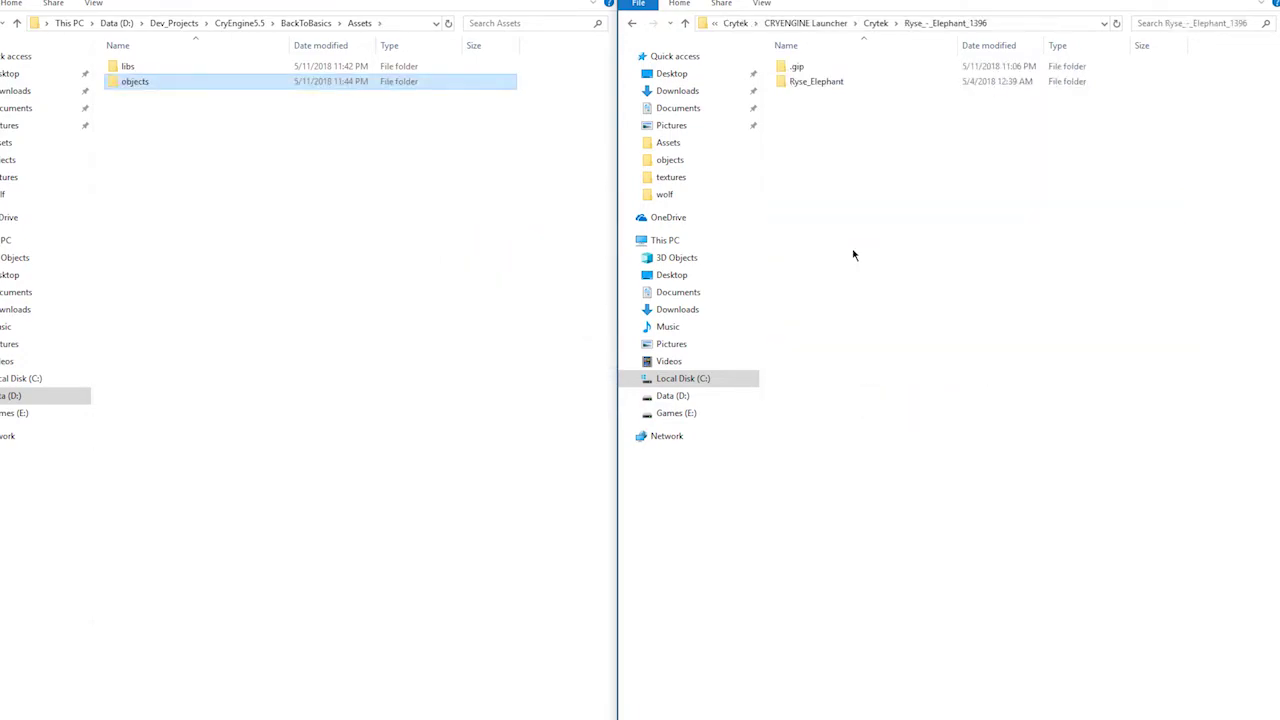
{"action": "left_click", "coordinate": [633, 24]}
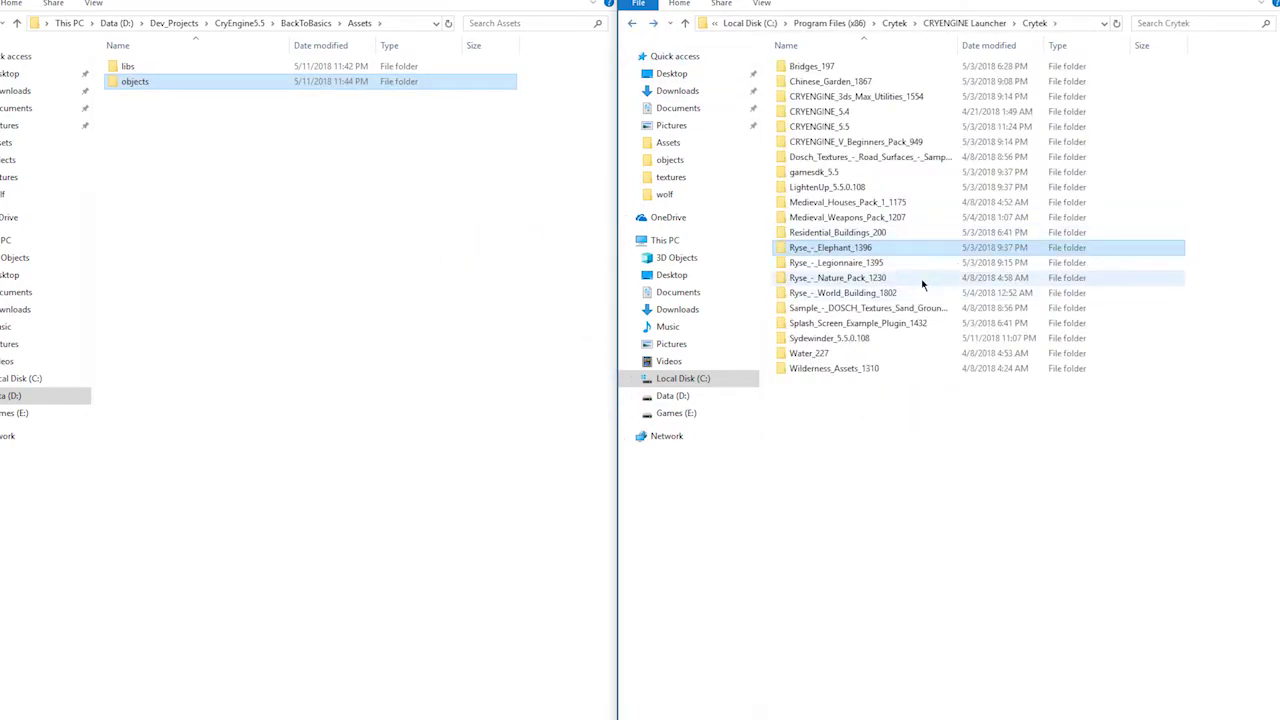
- Copy the levels, objects and textures folders from Medieval_Houses_Pack_1_1175 into the BackToBasics Assets folder
{"action": "left_click", "coordinate": [855, 206]}
{"action": "double_click", "coordinate": [855, 206]}
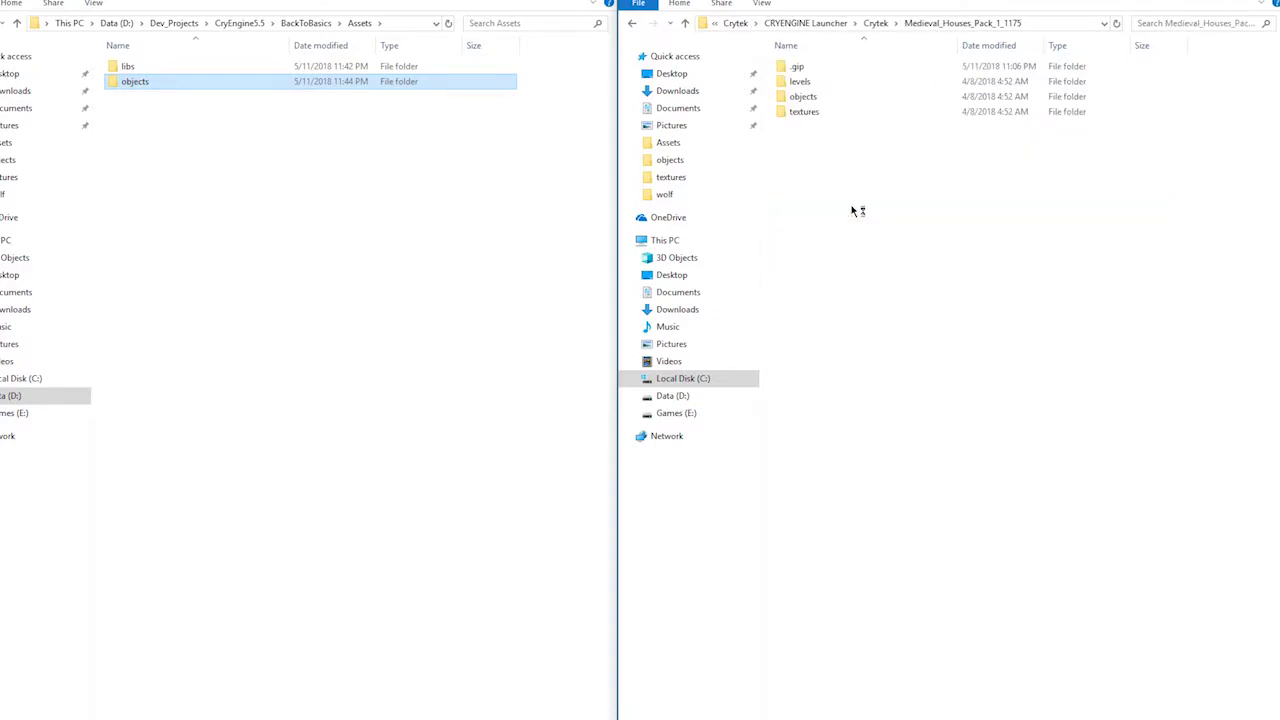
{"action": "left_click_drag", "start_coordinate": [822, 140], "coordinate": [817, 87]}
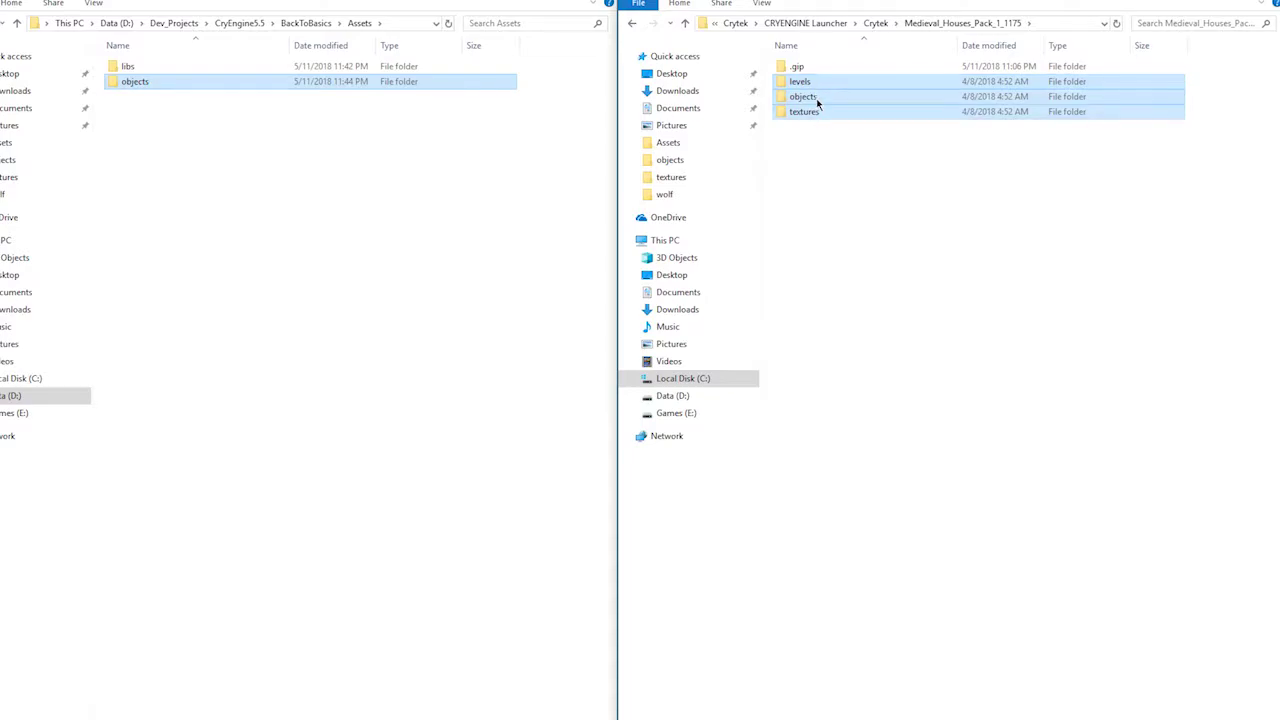
{"action": "right_click", "coordinate": [816, 98]}
{"action": "left_click", "coordinate": [888, 326]}
{"action": "left_click", "coordinate": [297, 260]}
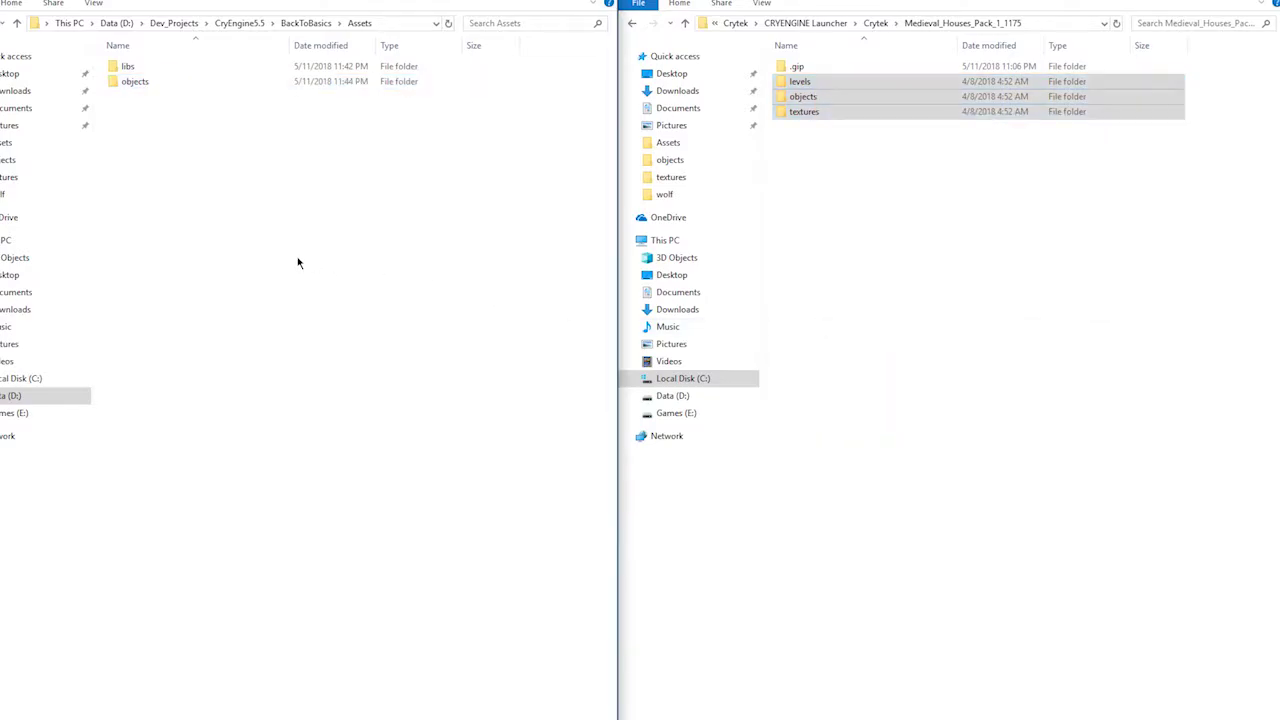
{"action": "right_click", "coordinate": [297, 260]}
{"action": "left_click", "coordinate": [331, 358]}
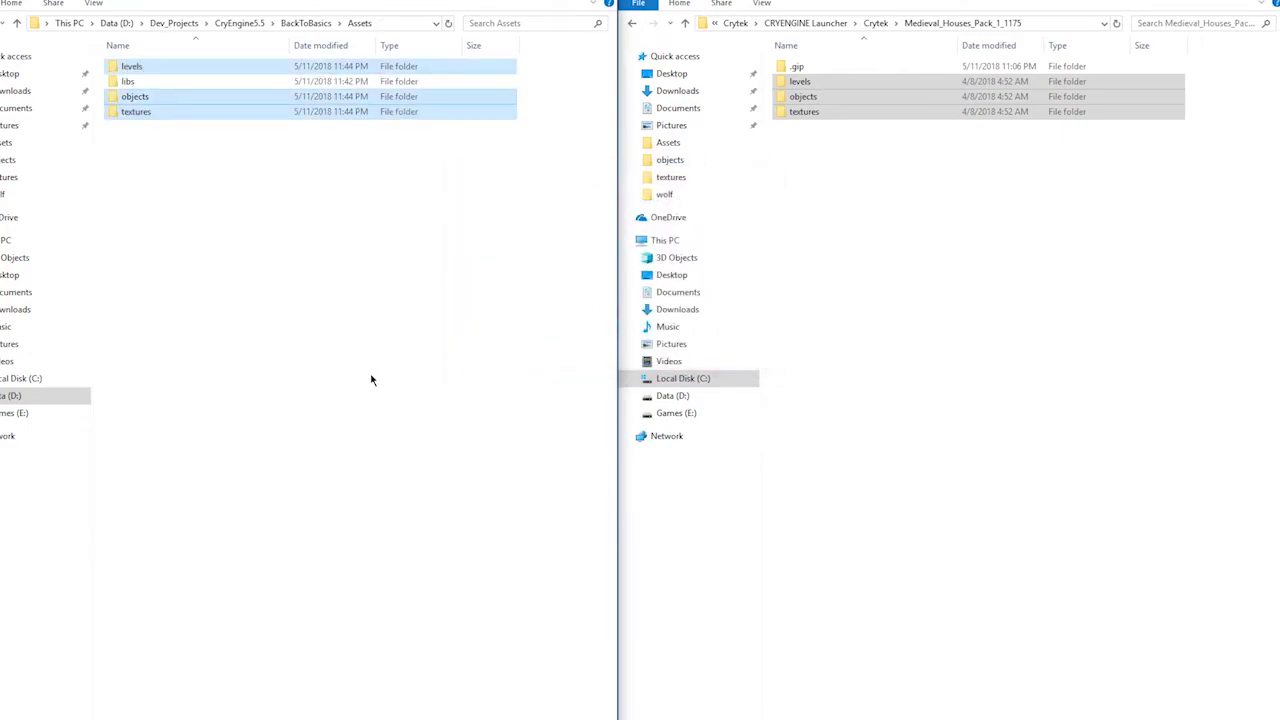
- Examine the CGF and FBX model files and the Source subfolder of Medieval Houses Pack in the BackToBasics objects folder
{"action": "double_click", "coordinate": [231, 97]}
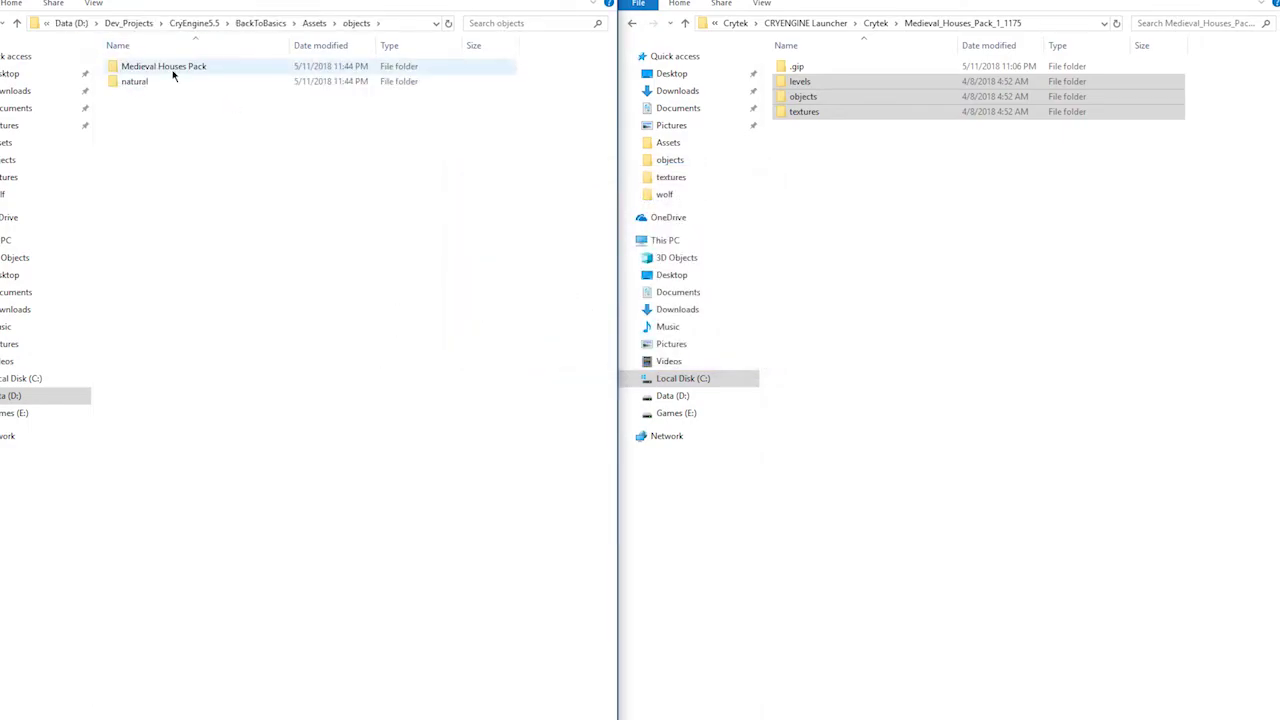
{"action": "double_click", "coordinate": [160, 83]}
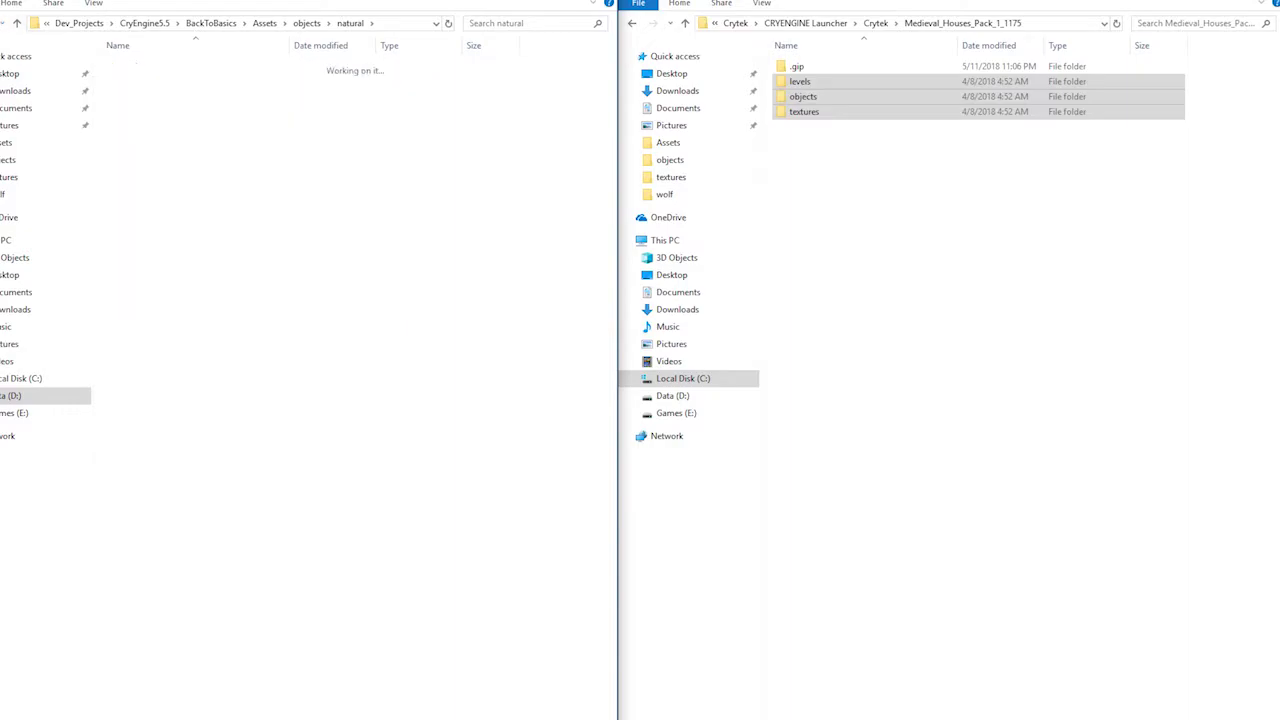
{"action": "left_click", "coordinate": [17, 23]}
{"action": "double_click", "coordinate": [122, 68]}
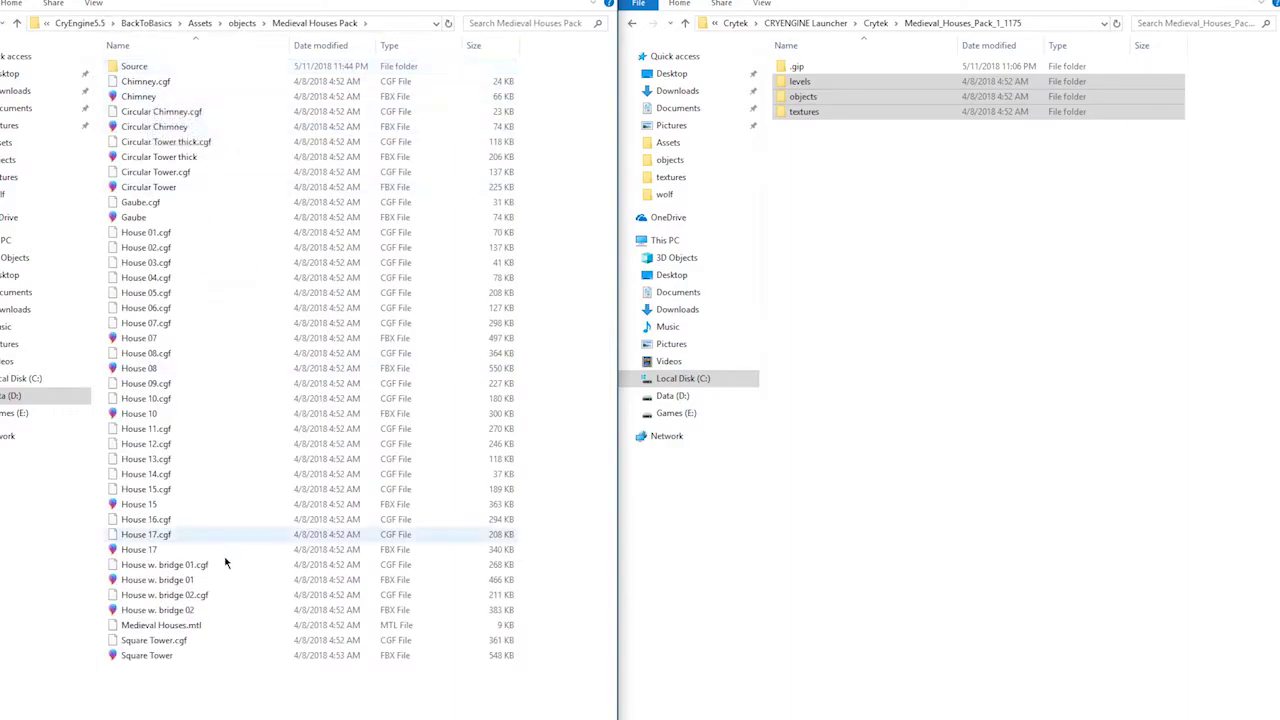
{"action": "left_click", "coordinate": [192, 376]}
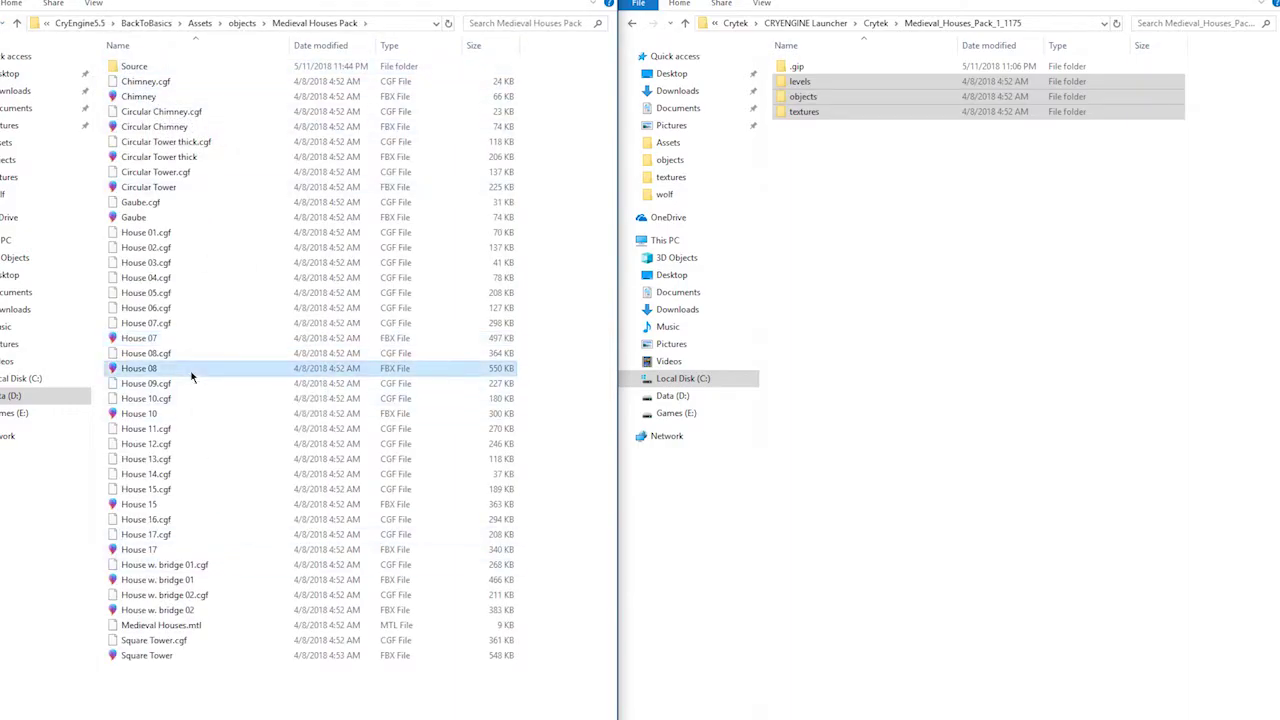
{"action": "left_click", "coordinate": [187, 413]}
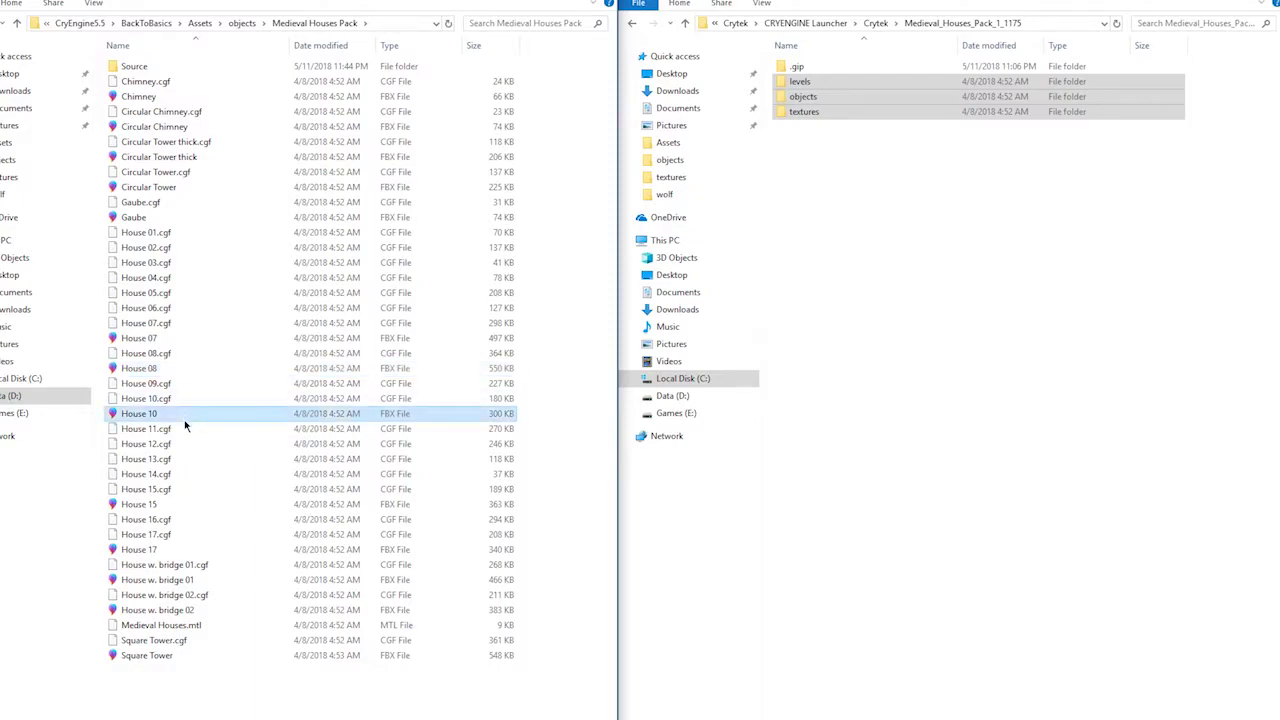
{"action": "left_click", "coordinate": [190, 504]}
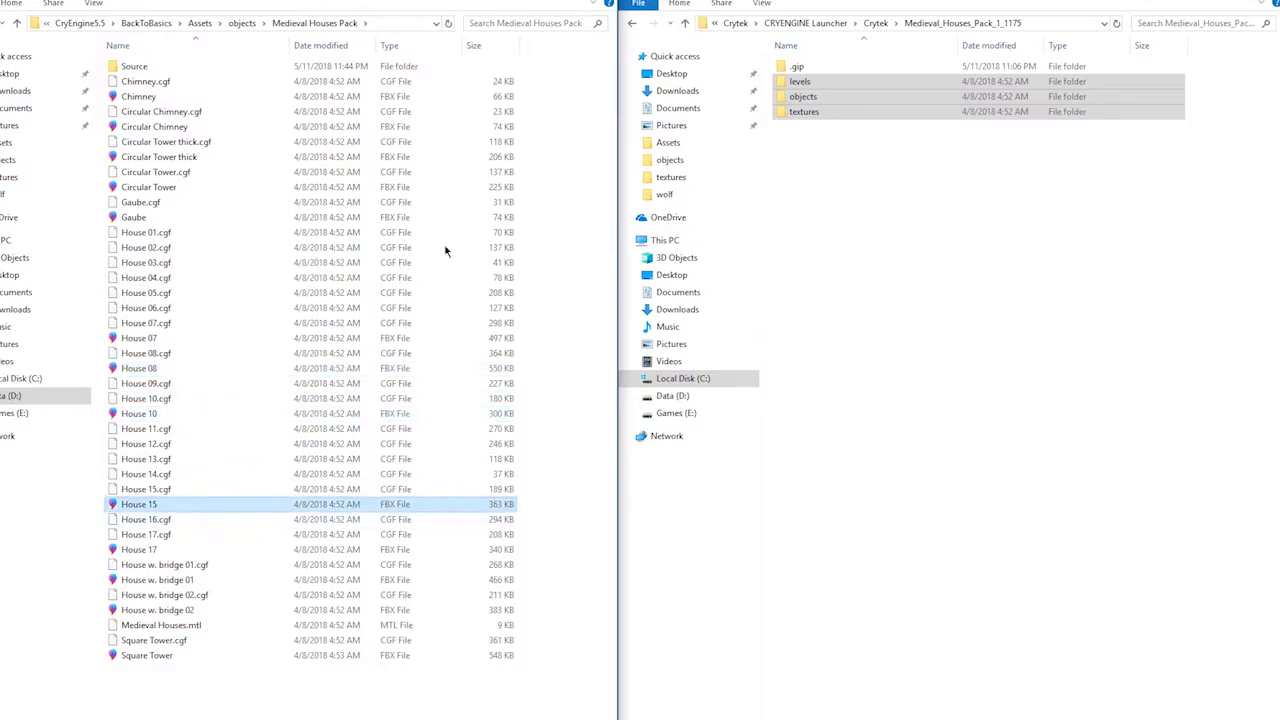
{"action": "left_click", "coordinate": [173, 86]}
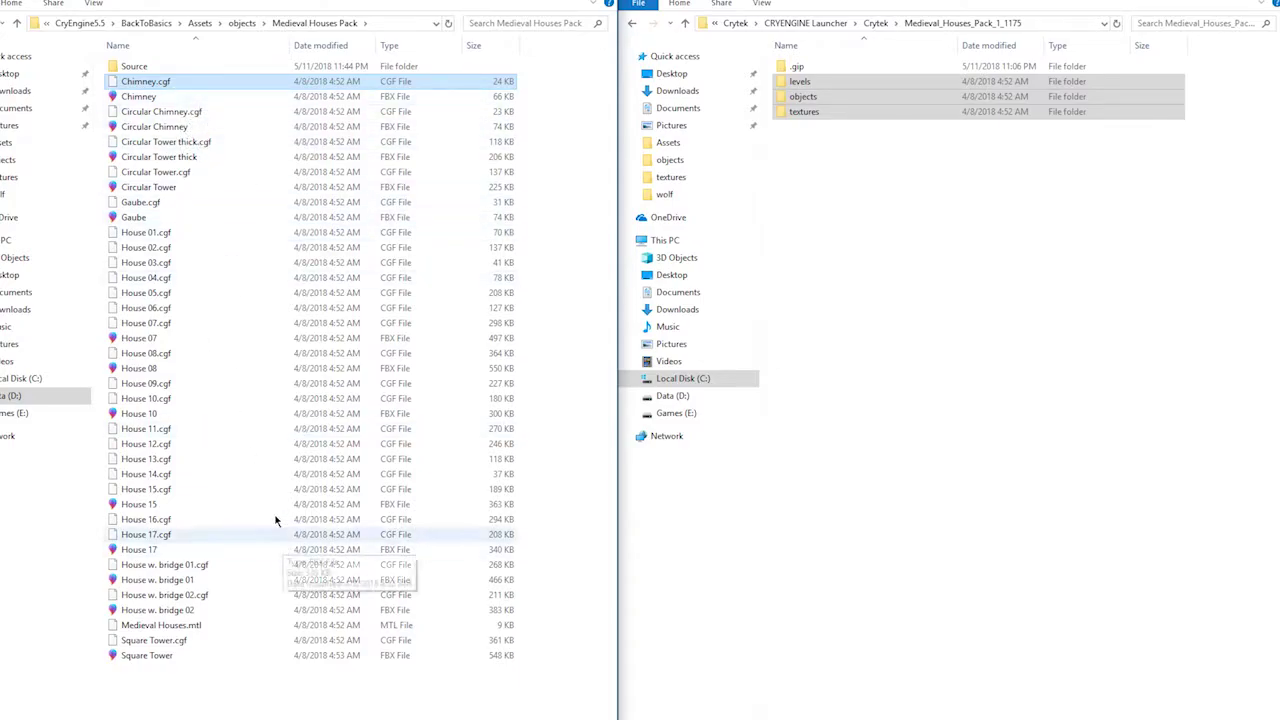
{"action": "double_click", "coordinate": [120, 66]}
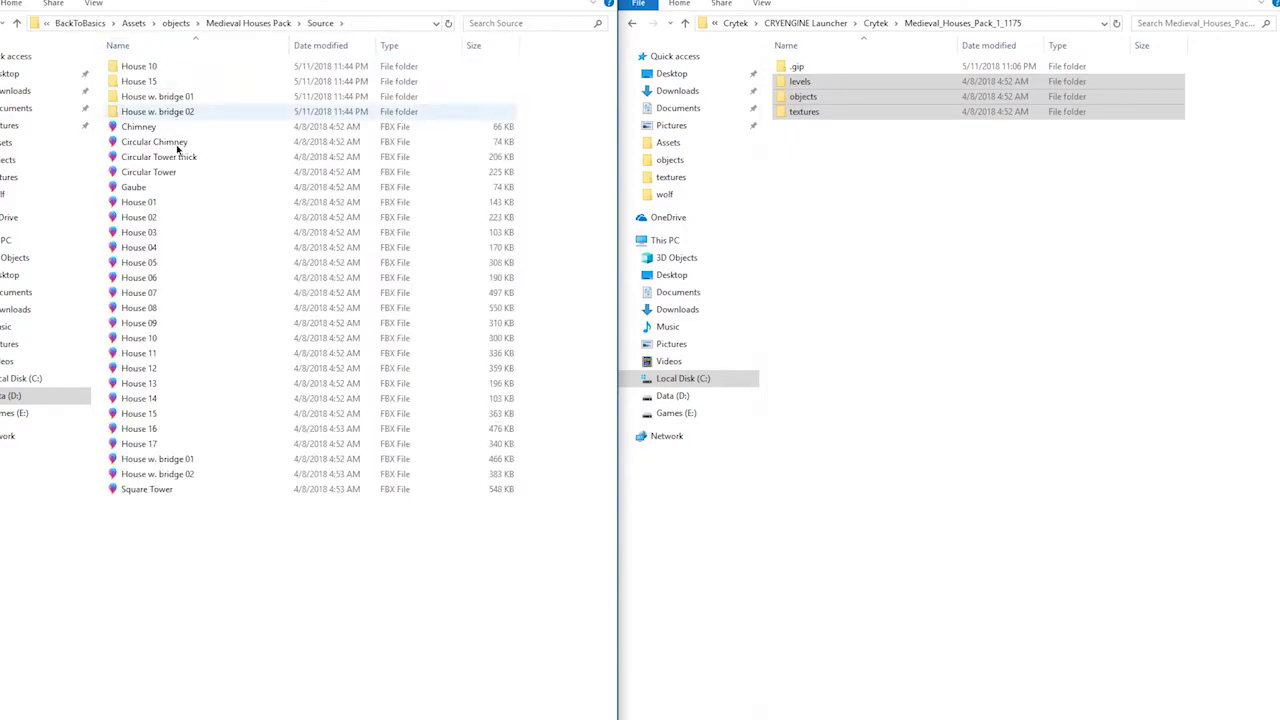
{"action": "left_click", "coordinate": [16, 22]}
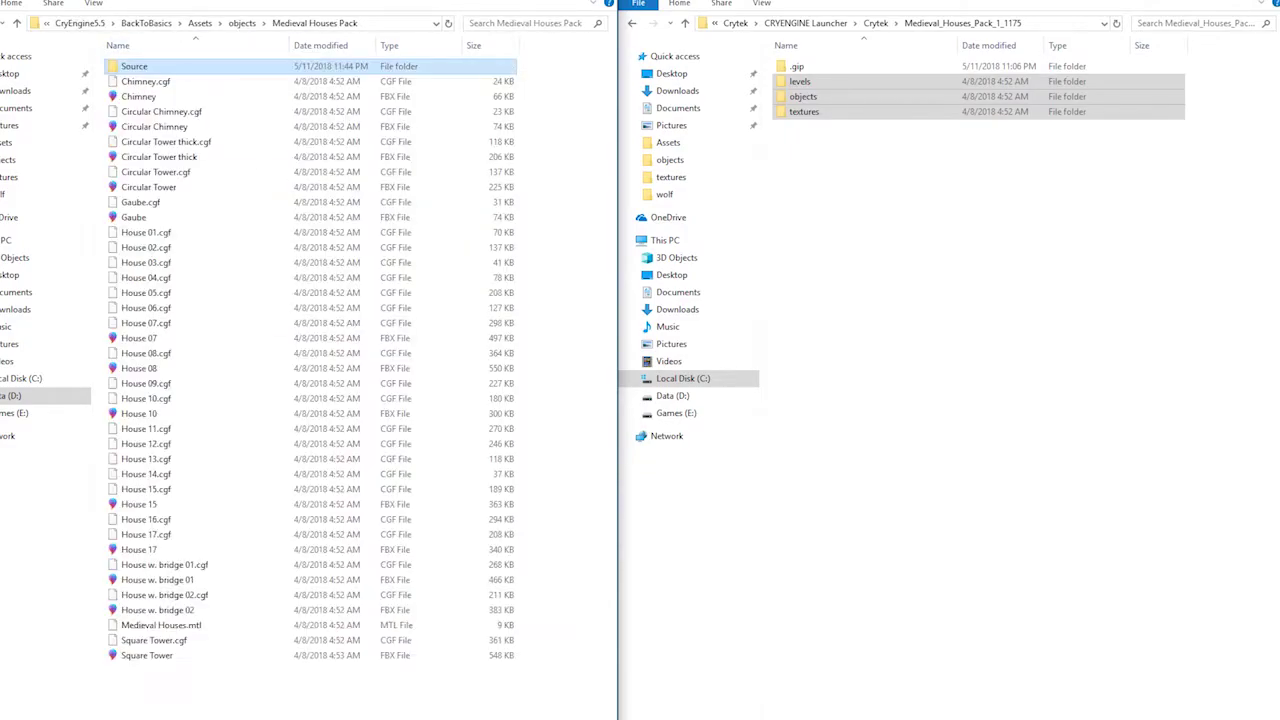
- Examine the material, CGF and DDS files in the natural\bushes\bush_round_leaf folder of the project's objects folder
{"action": "left_click", "coordinate": [16, 22]}
{"action": "double_click", "coordinate": [129, 81]}
{"action": "double_click", "coordinate": [171, 66]}
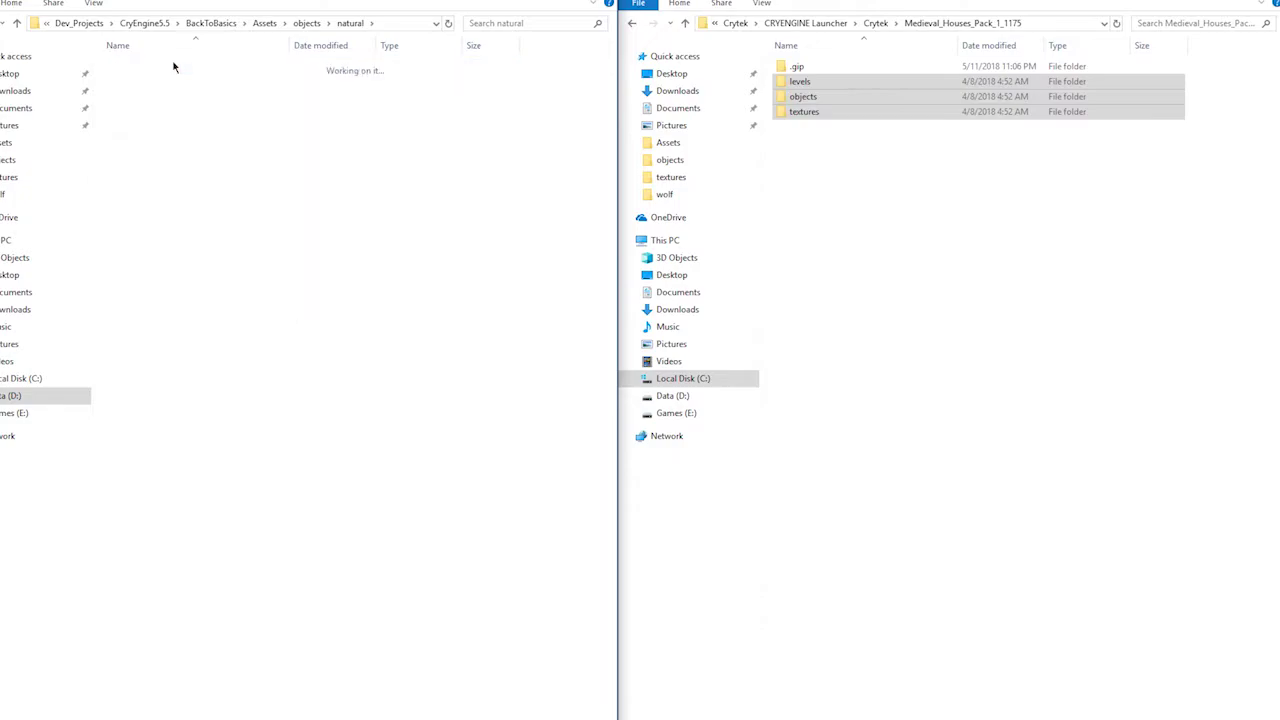
{"action": "double_click", "coordinate": [171, 67]}
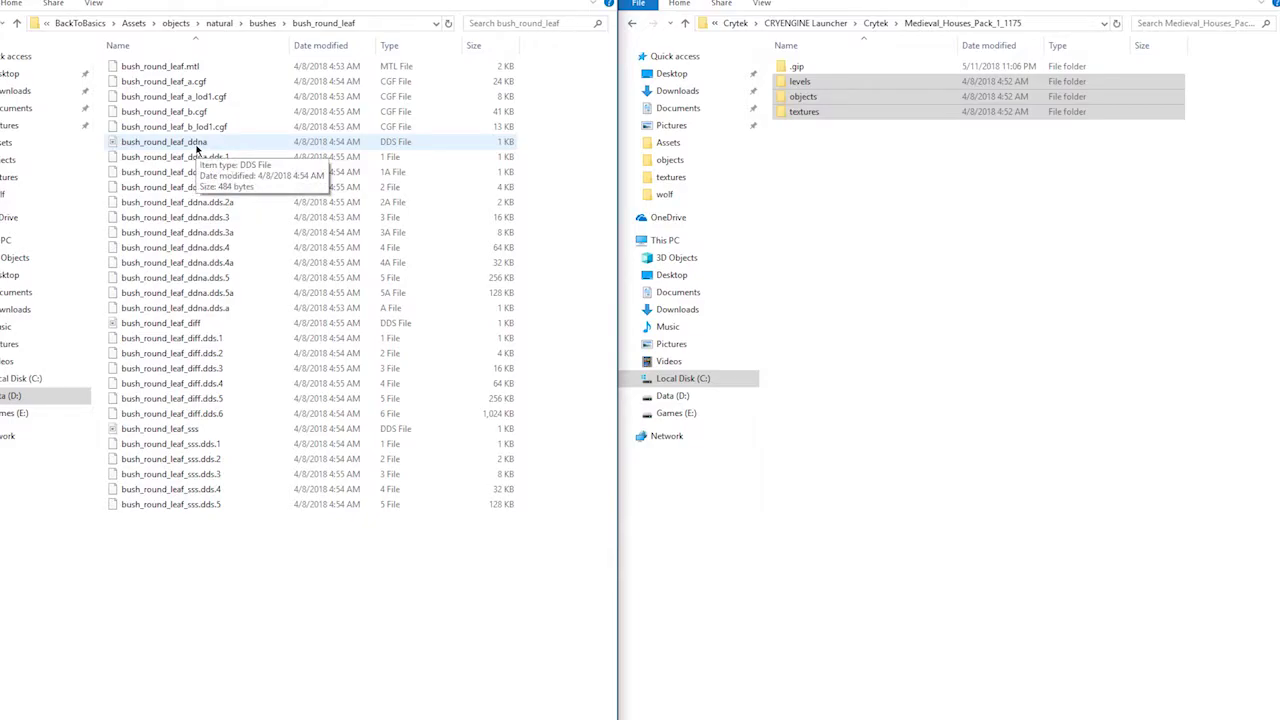
{"action": "left_click", "coordinate": [200, 326]}
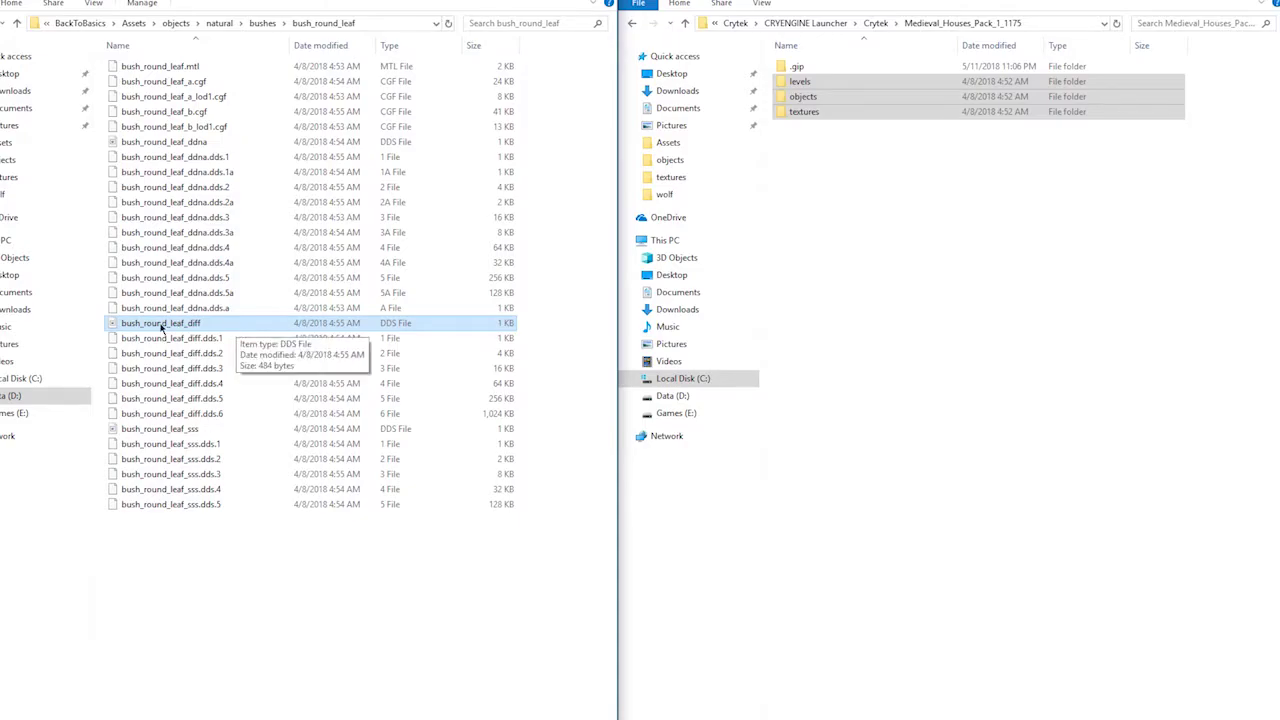
{"action": "left_click", "coordinate": [228, 434]}
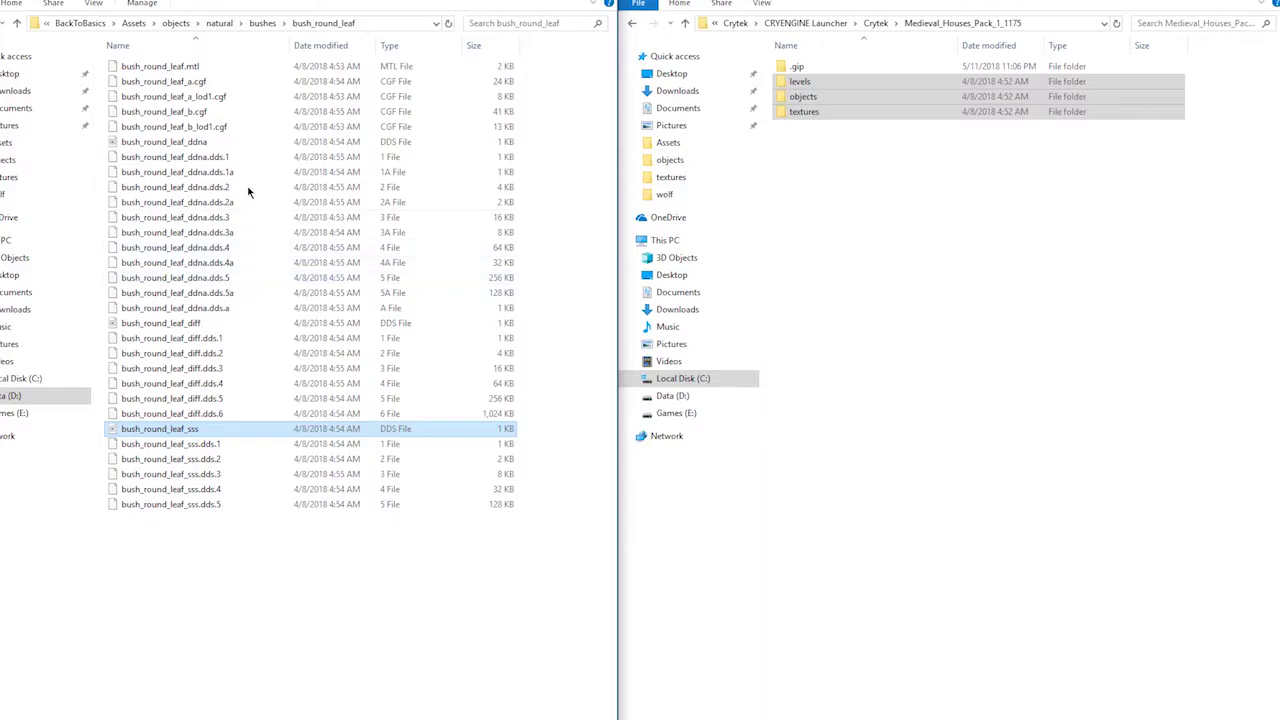
{"action": "left_click", "coordinate": [217, 65]}
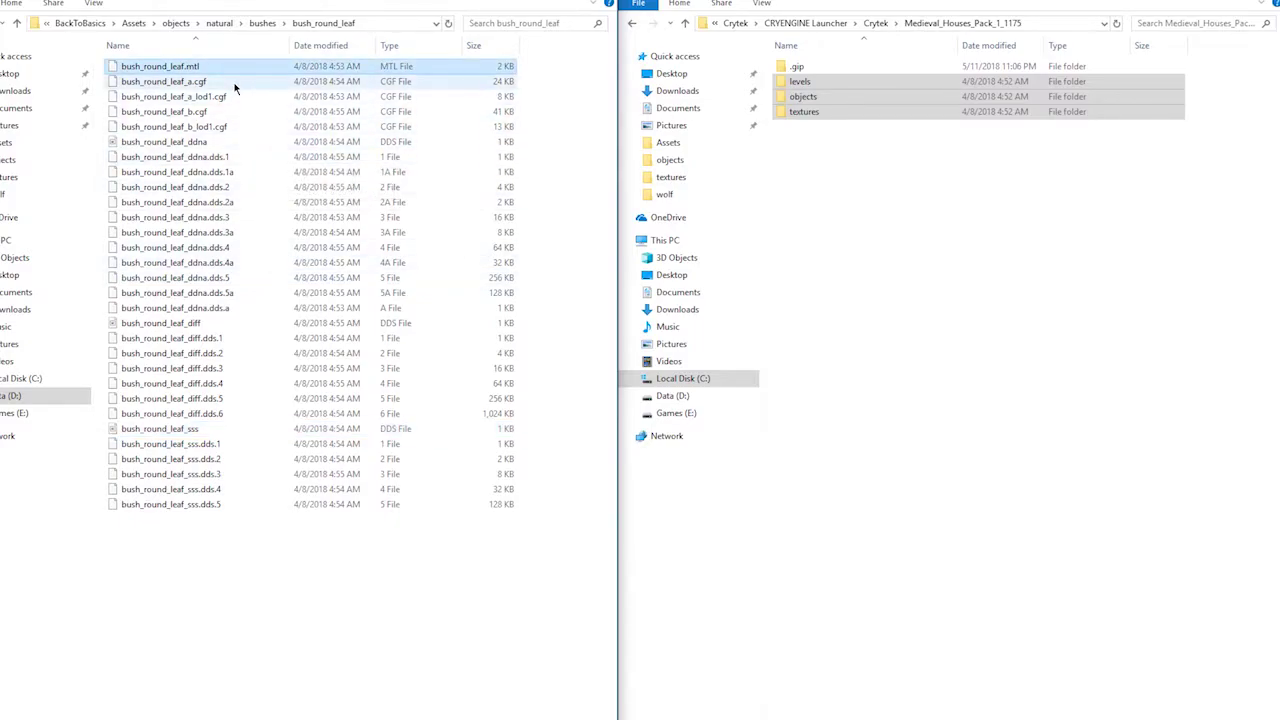
{"action": "key", "text": "Down"}
{"action": "key", "text": "Down"}
{"action": "key", "text": "Down"}
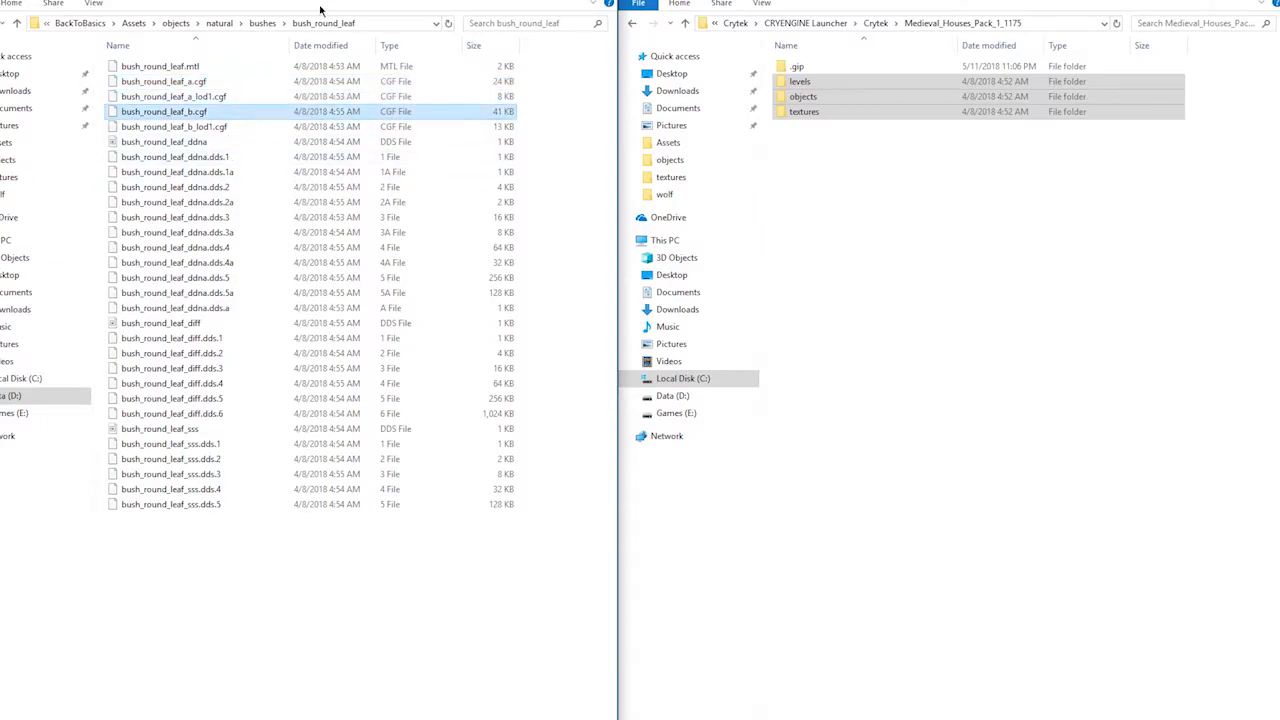
- Return to the project's objects folder, close both File Explorer windows and switch to the CRYENGINE Launcher
{"action": "key", "text": "BackSpace"}
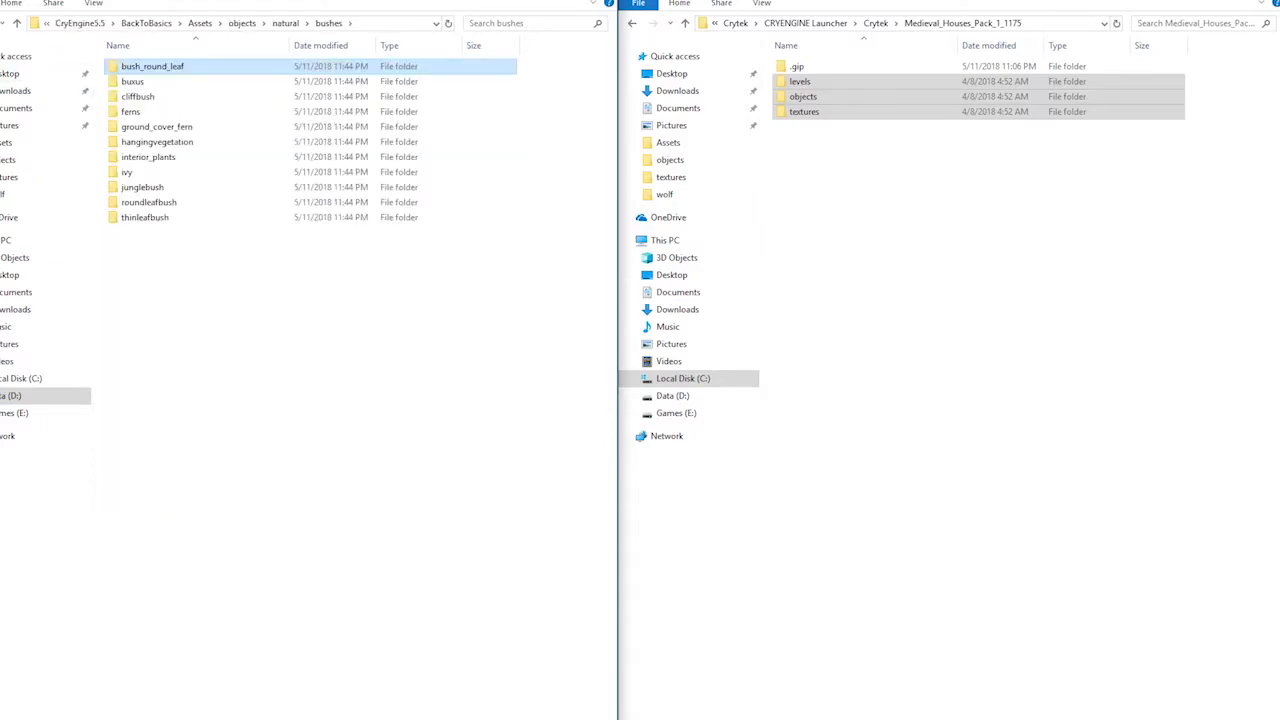
{"action": "key", "text": "alt+Up"}
{"action": "key", "text": "alt+Up"}
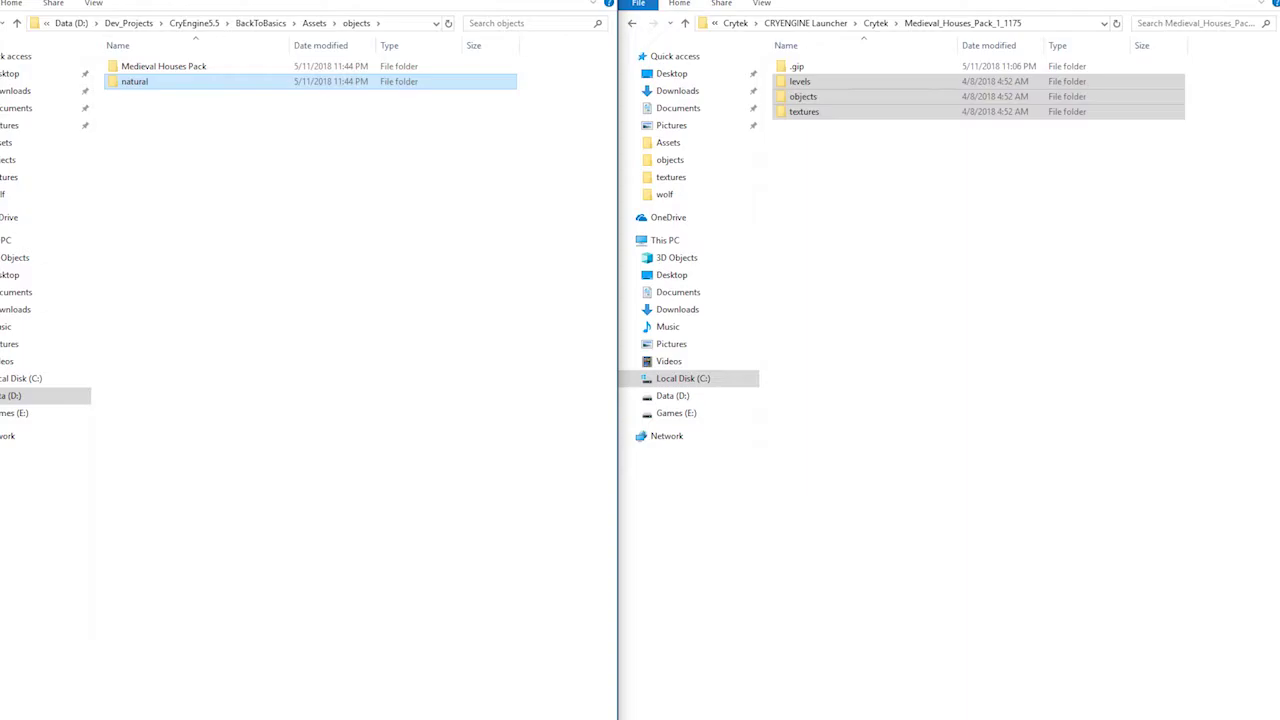
{"action": "key", "text": "alt+F4"}
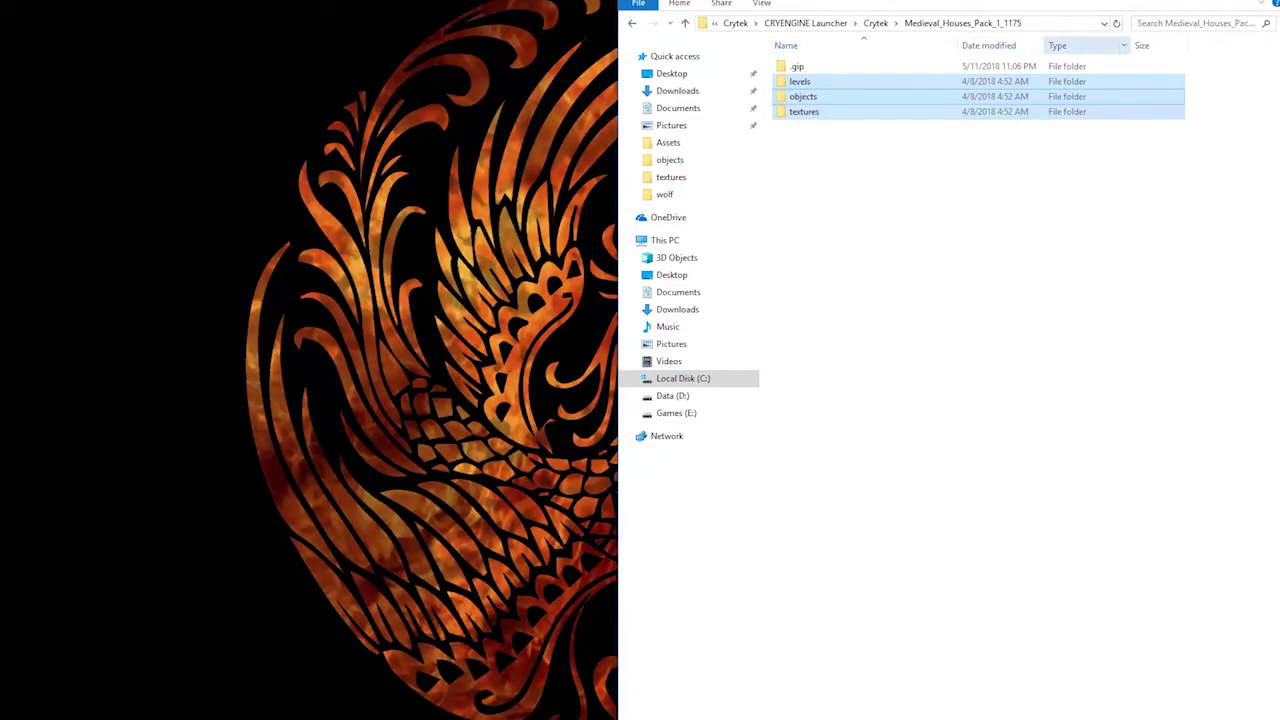
{"action": "key", "text": "alt+F4"}
{"action": "key", "text": "alt+Tab"}
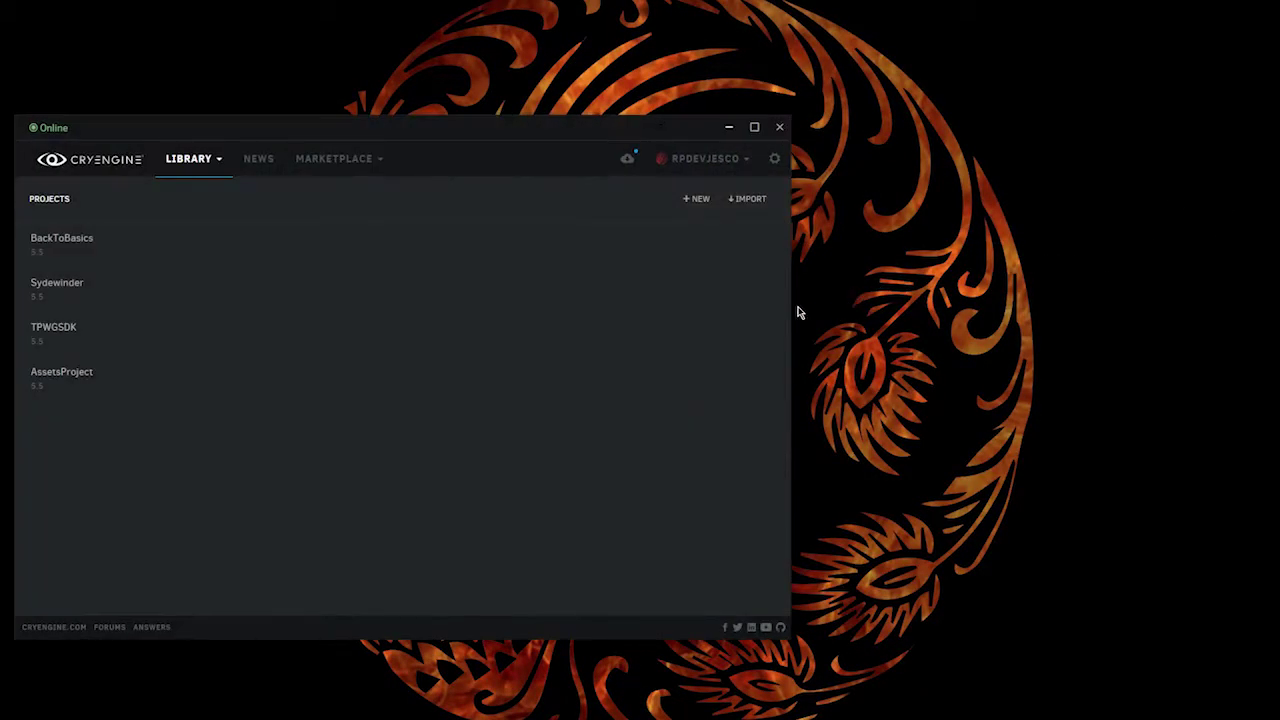
- Open the BackToBasics project in CRYENGINE Sandbox and convert all its levels to the new level file format
{"action": "double_click", "coordinate": [197, 249]}
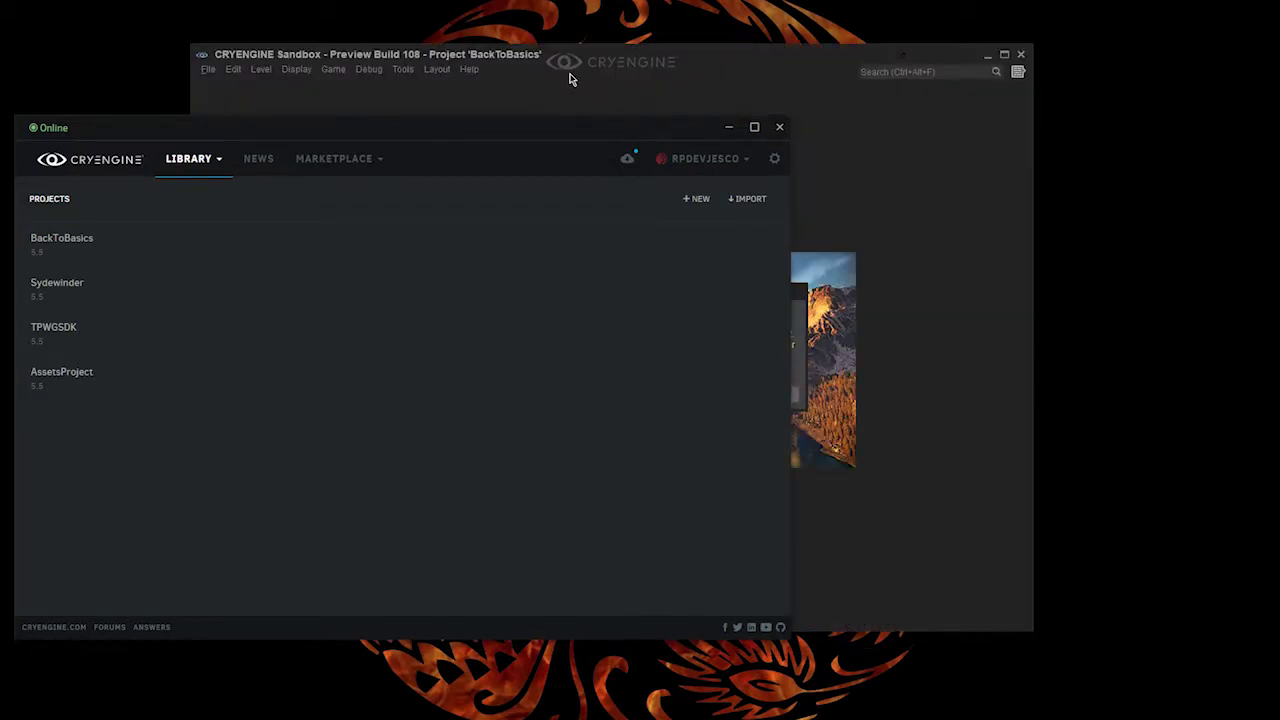
{"action": "left_click", "coordinate": [719, 146]}
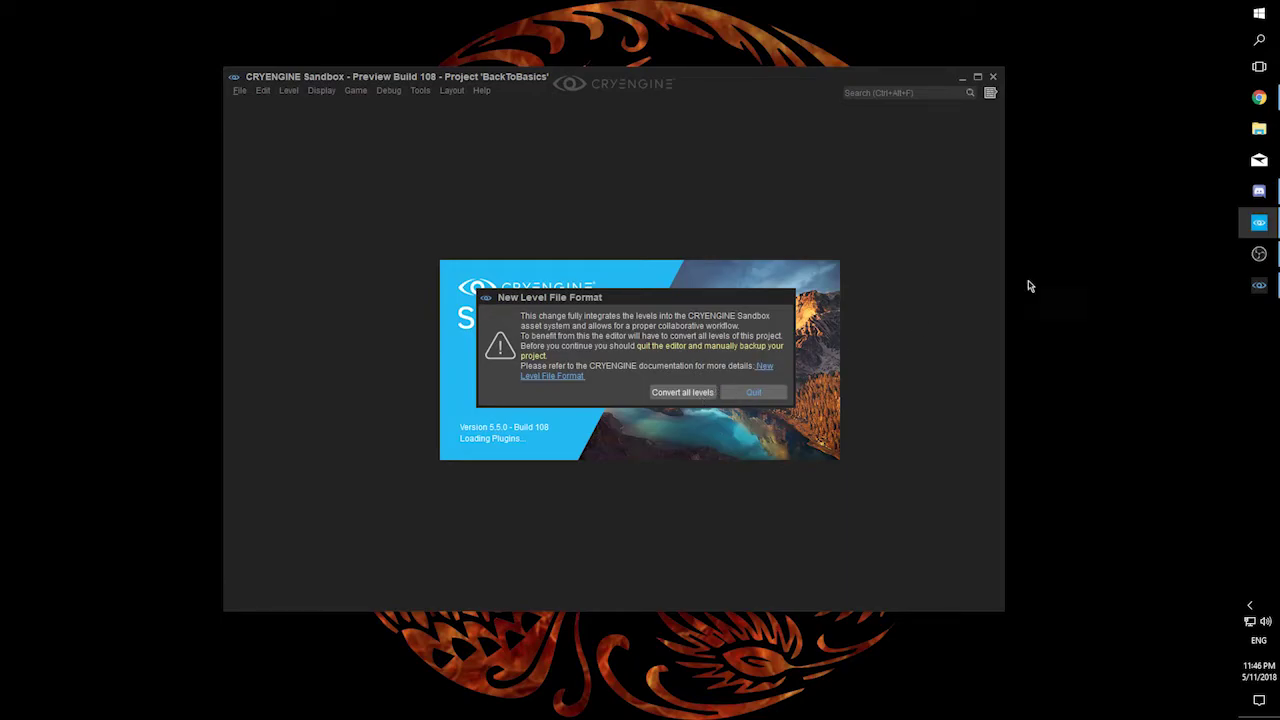
{"action": "left_click", "coordinate": [1258, 225]}
{"action": "left_click", "coordinate": [1258, 225]}
{"action": "left_click", "coordinate": [1258, 225]}
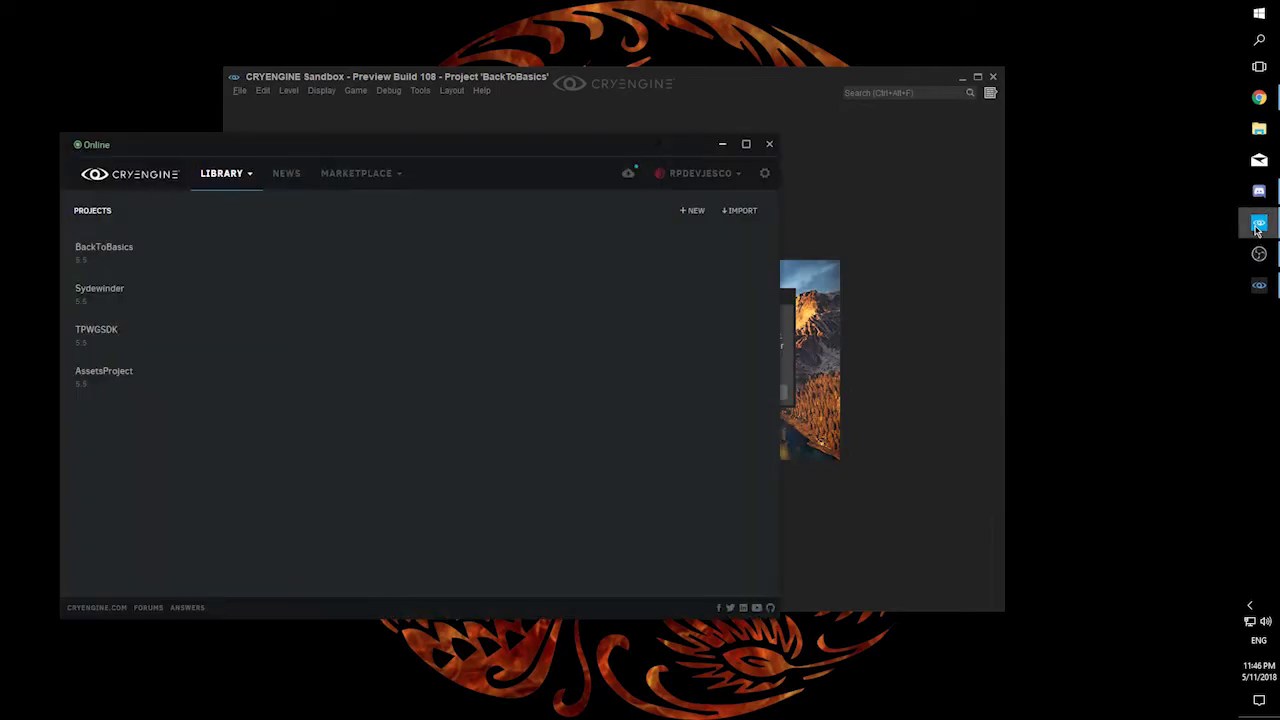
{"action": "left_click", "coordinate": [1258, 225]}
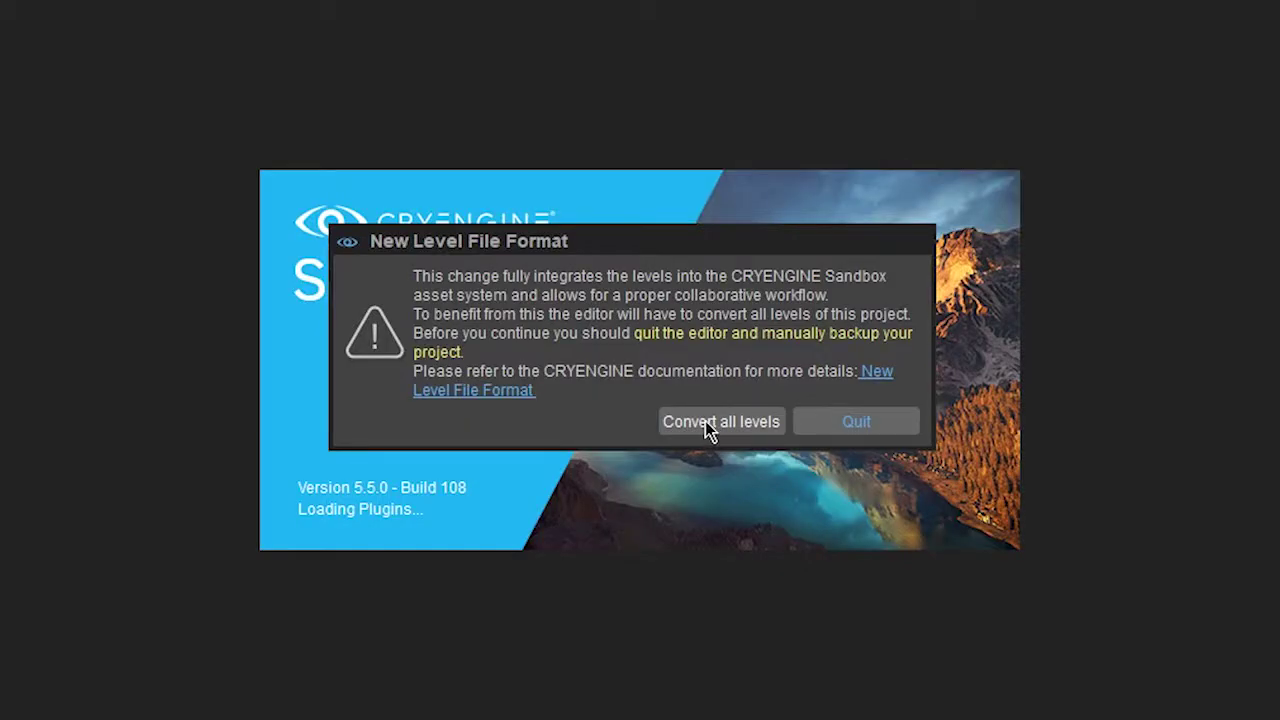
{"action": "left_click", "coordinate": [705, 421]}
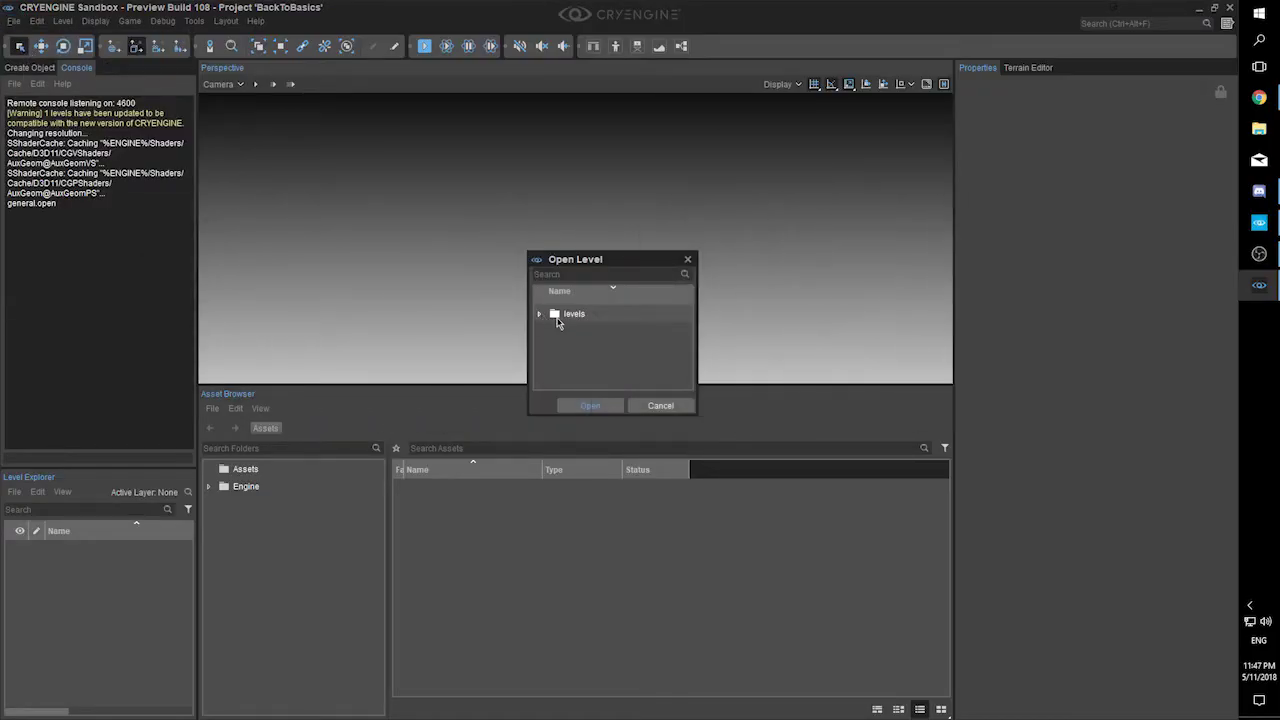
- Check the contents of the levels folder and dismiss the Open Level dialog without opening a level
{"action": "left_click", "coordinate": [540, 315]}
{"action": "left_click", "coordinate": [540, 315]}
{"action": "left_click", "coordinate": [687, 259]}
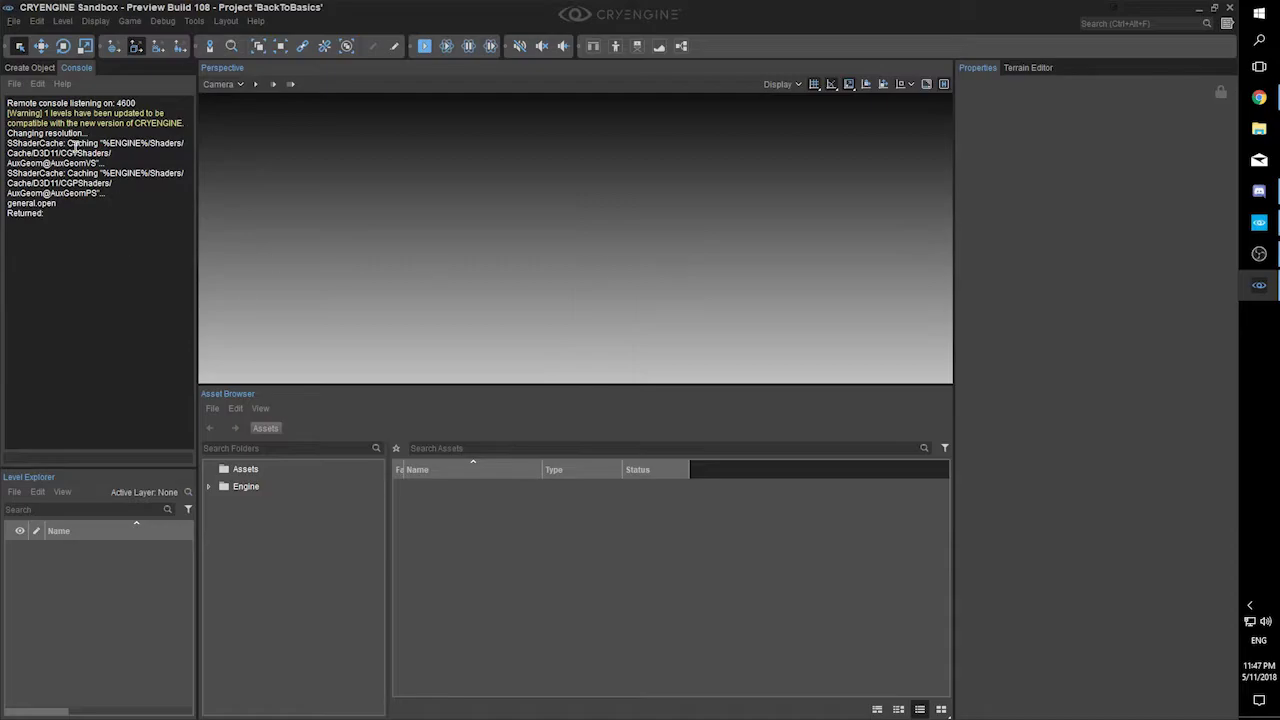
- Start a new level and name it levels/example
{"action": "left_click", "coordinate": [14, 20]}
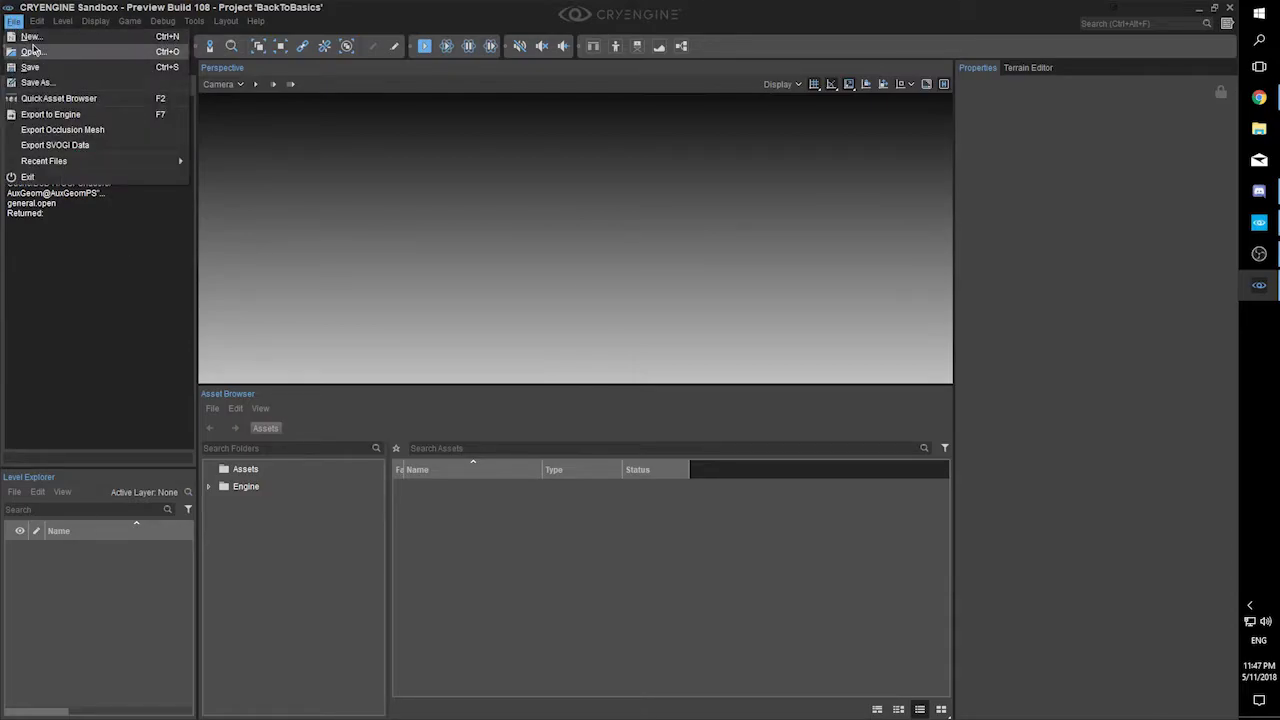
{"action": "left_click", "coordinate": [32, 36]}
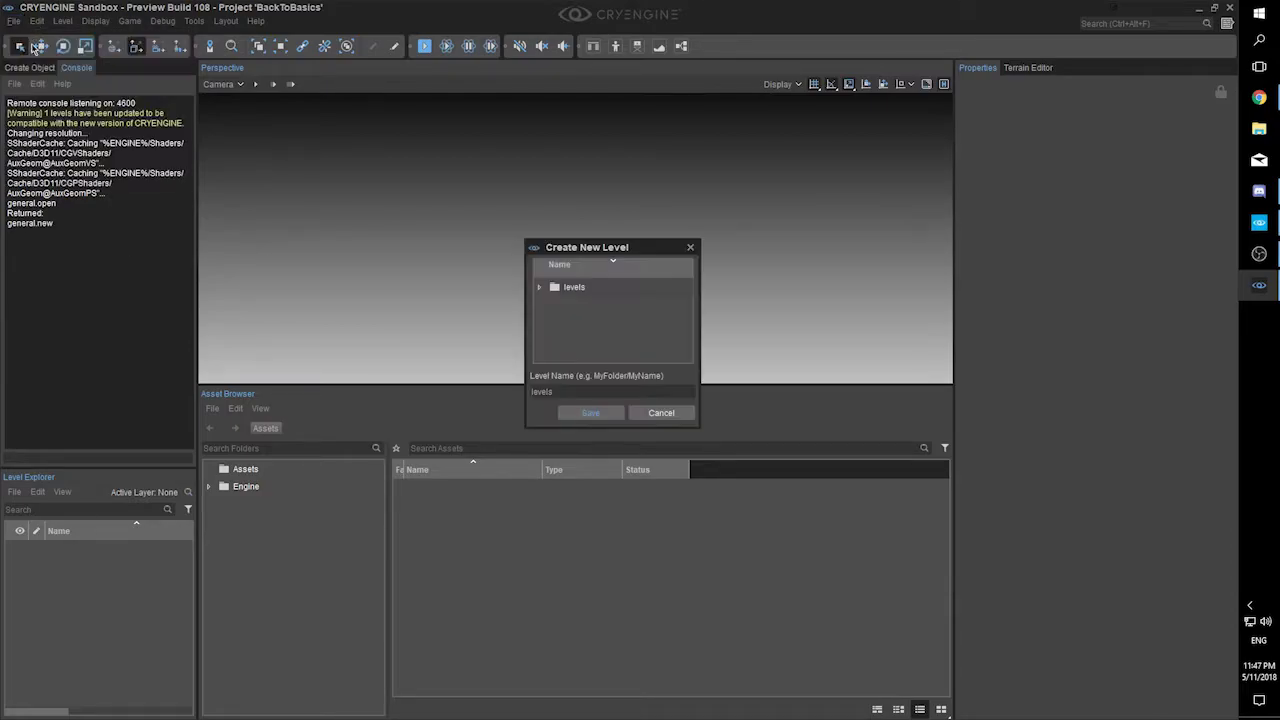
{"action": "left_click", "coordinate": [594, 391]}
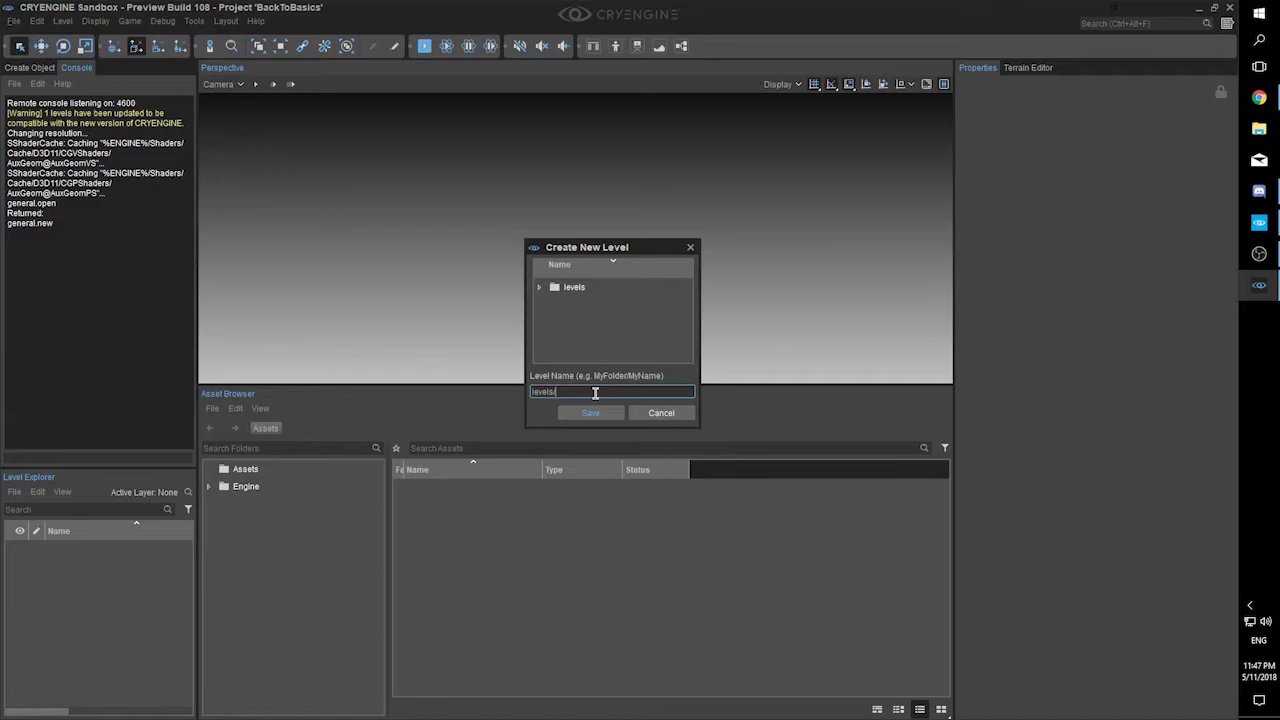
{"action": "type", "text": "/exampl"}
{"action": "key", "text": "Return"}
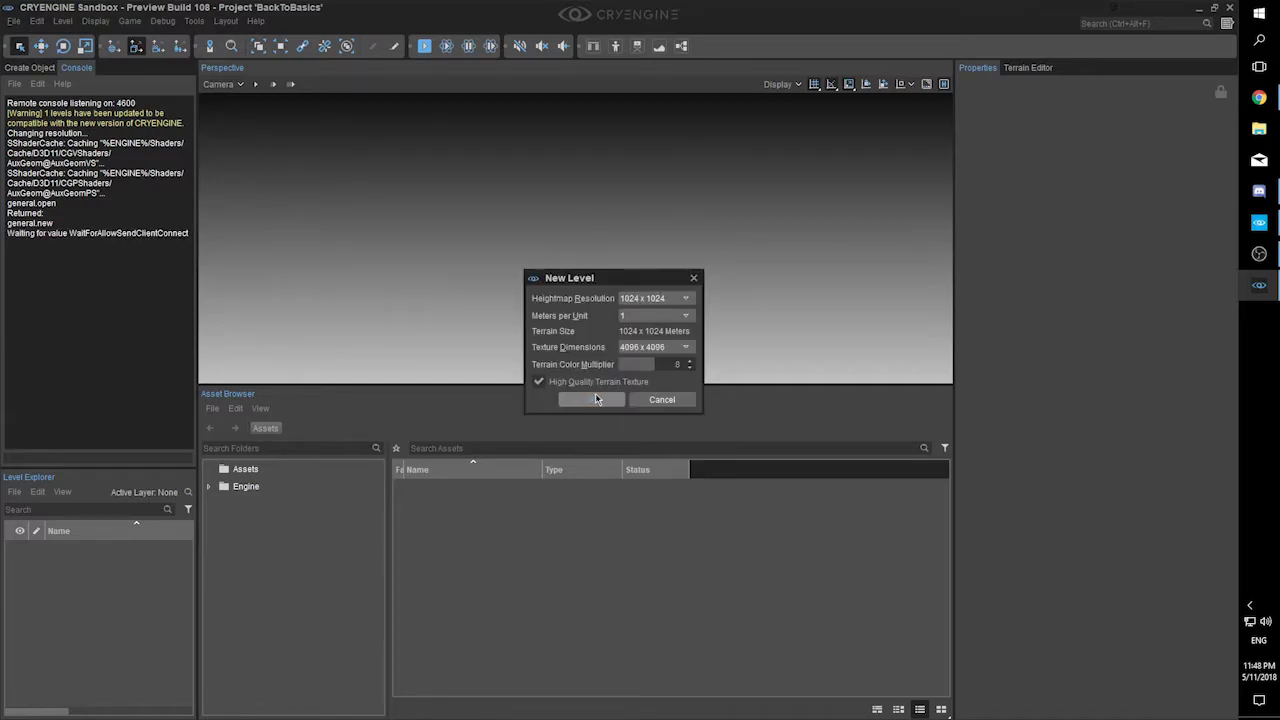
- Create the level with a heightmap resolution of 128 x 128 and texture dimensions of 512 x 512
{"action": "left_click", "coordinate": [666, 294]}
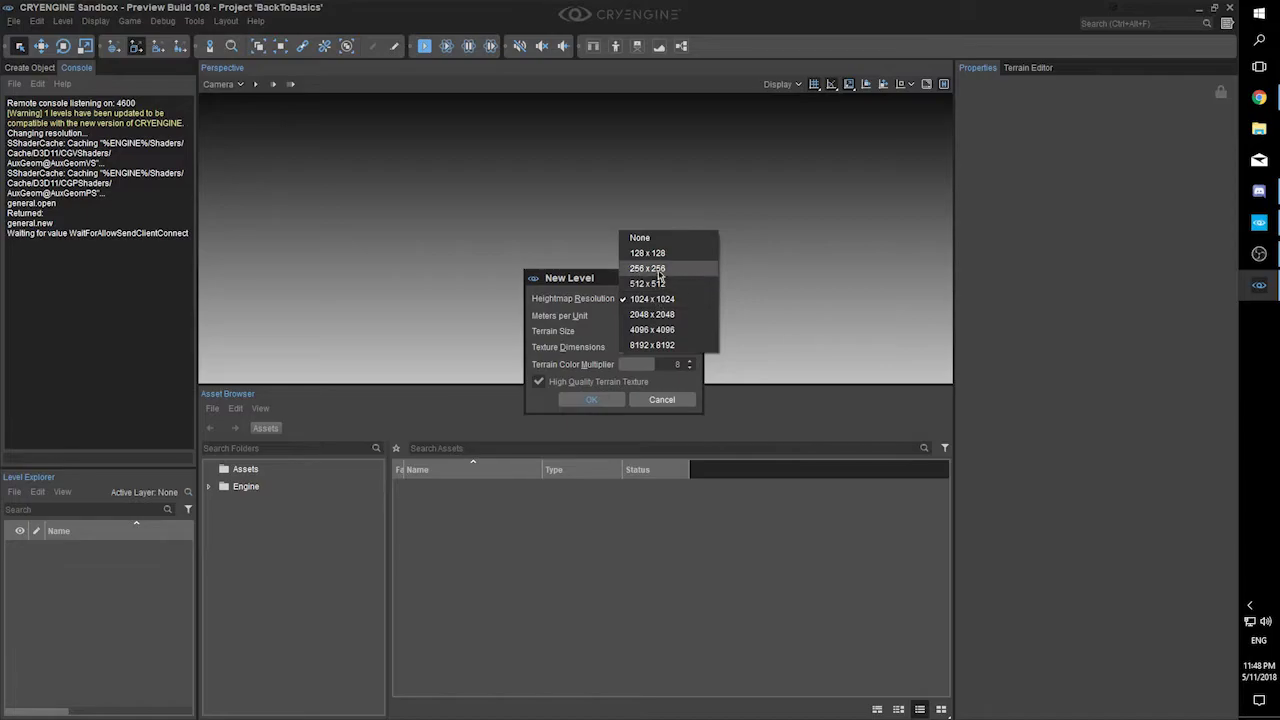
{"action": "left_click", "coordinate": [660, 254]}
{"action": "left_click", "coordinate": [660, 345]}
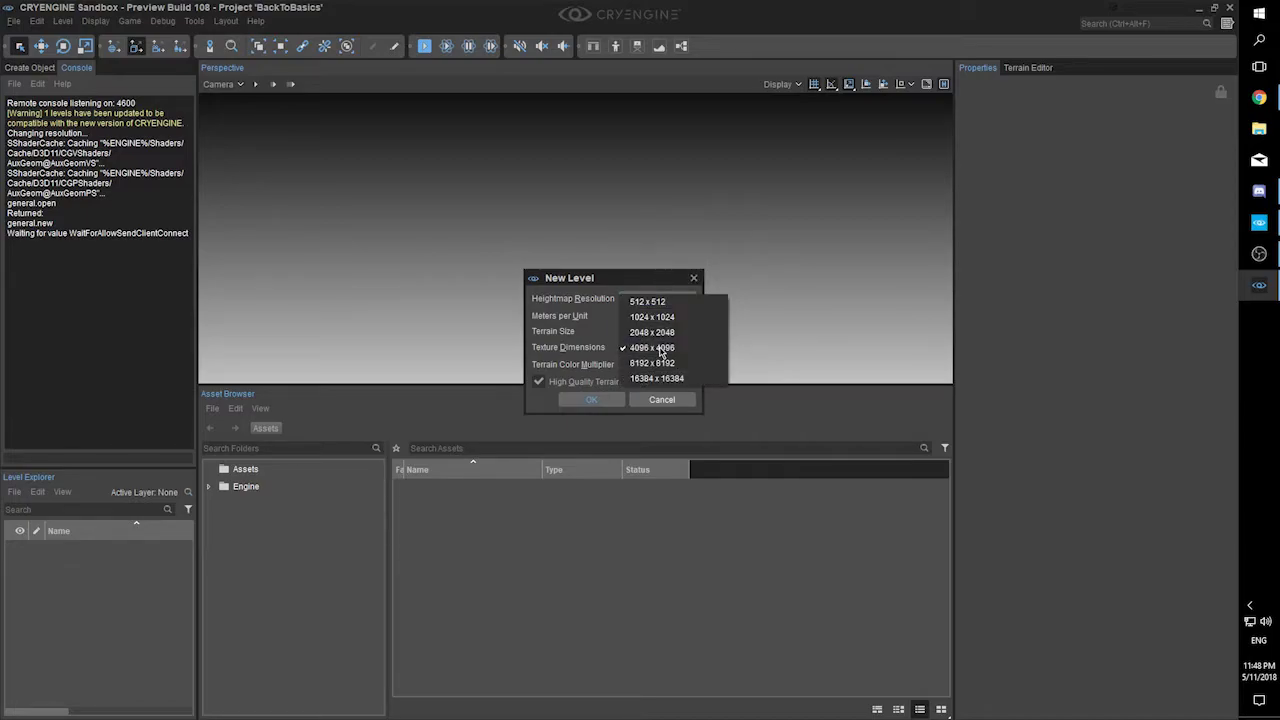
{"action": "left_click", "coordinate": [660, 300]}
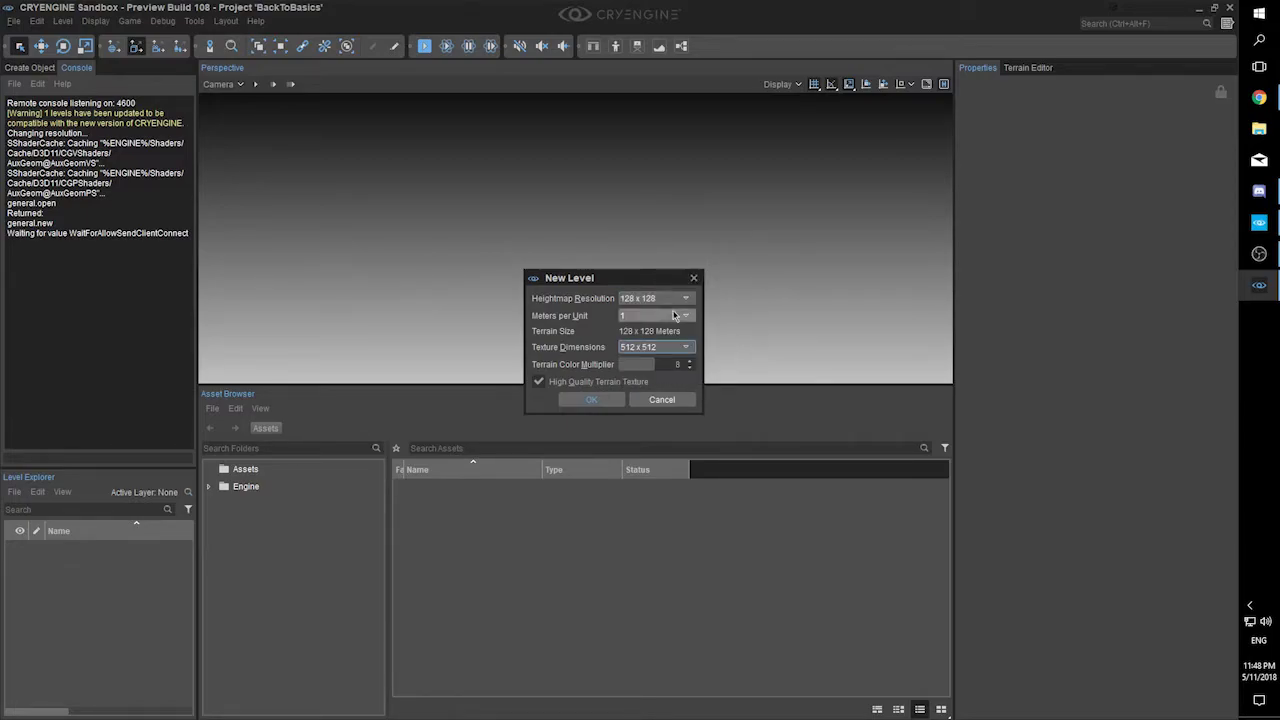
{"action": "left_click", "coordinate": [598, 399]}
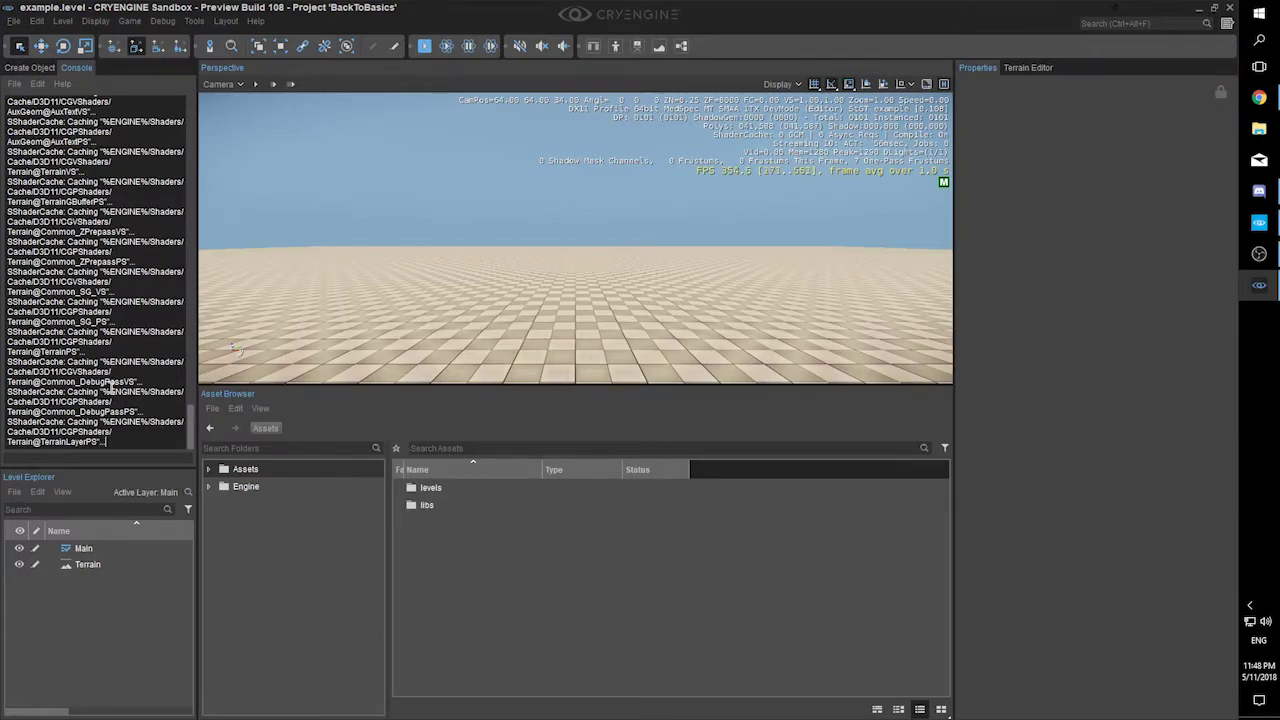
- Browse the static mesh entities to the Medieval Houses Pack folder and clear all current notifications
{"action": "left_click", "coordinate": [30, 67]}
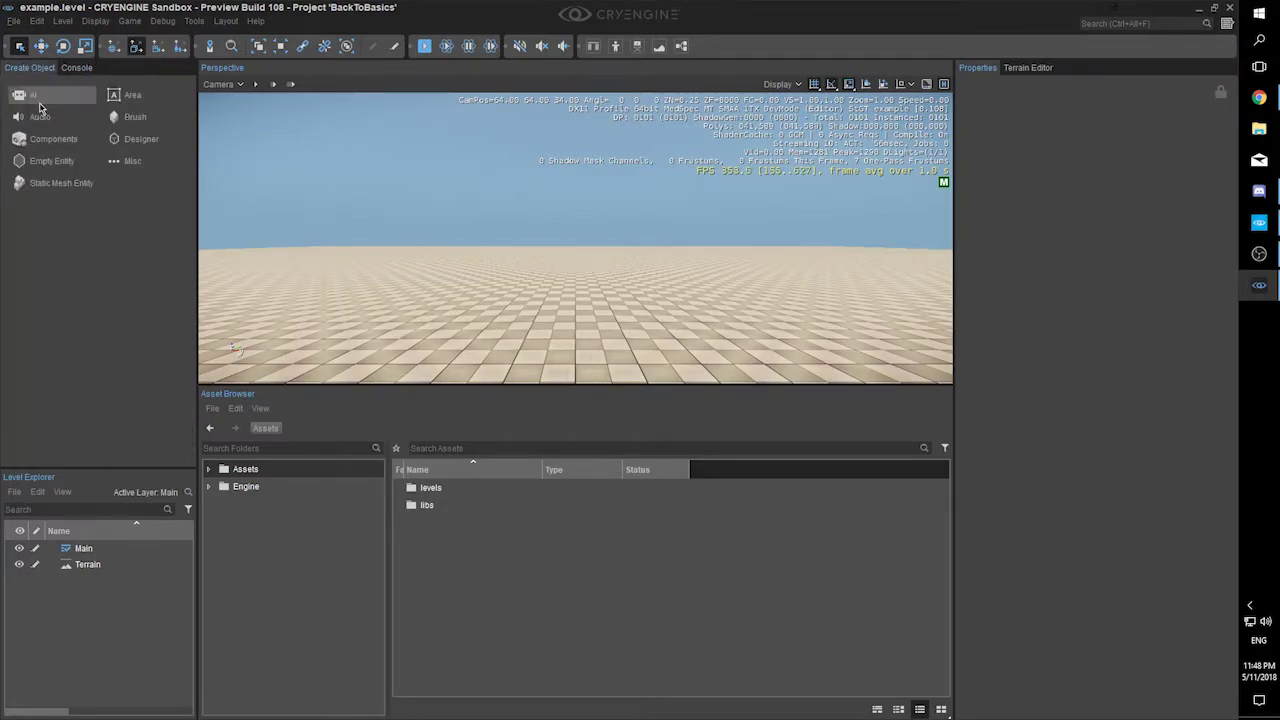
{"action": "left_click", "coordinate": [61, 184]}
{"action": "left_click", "coordinate": [13, 141]}
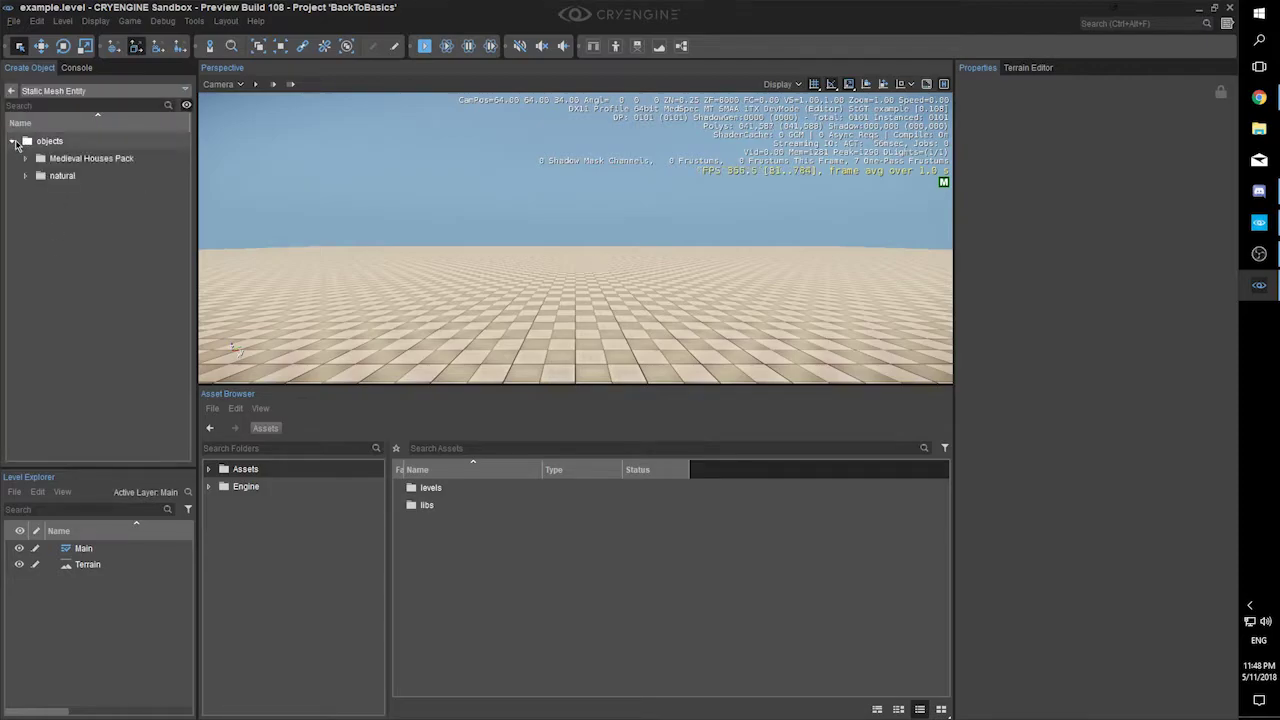
{"action": "left_click", "coordinate": [25, 160]}
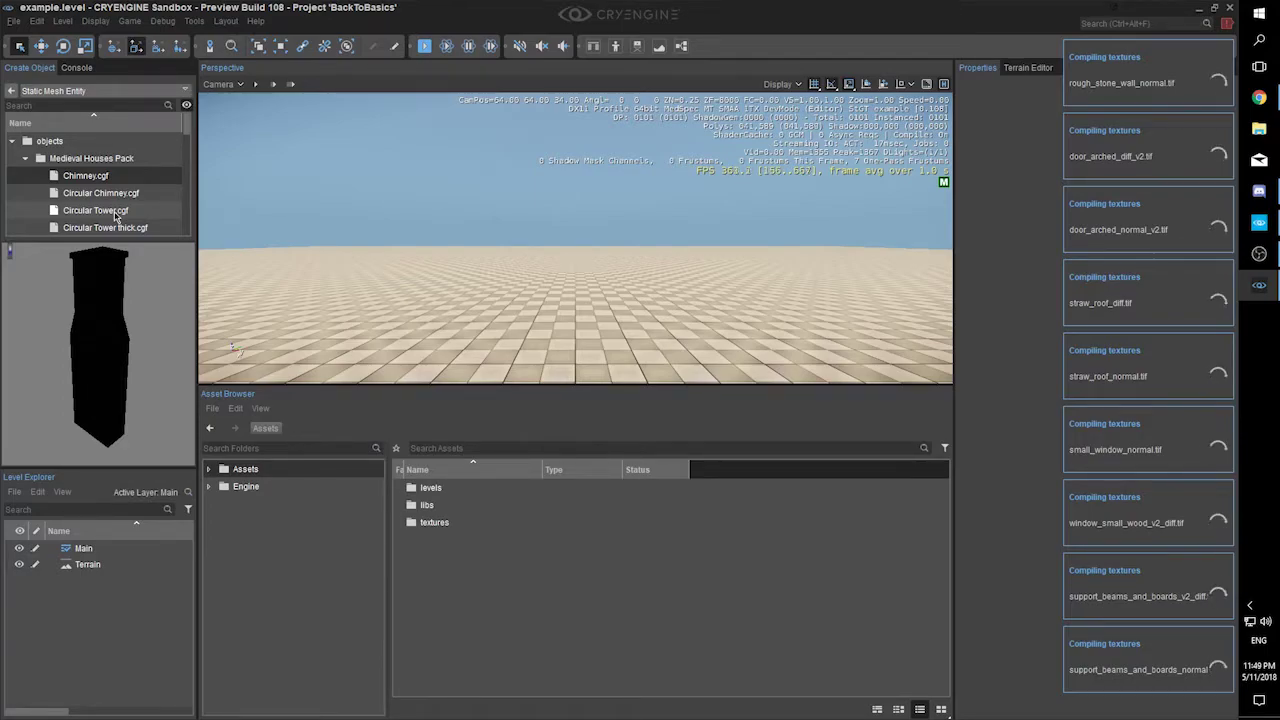
{"action": "left_click", "coordinate": [1227, 22]}
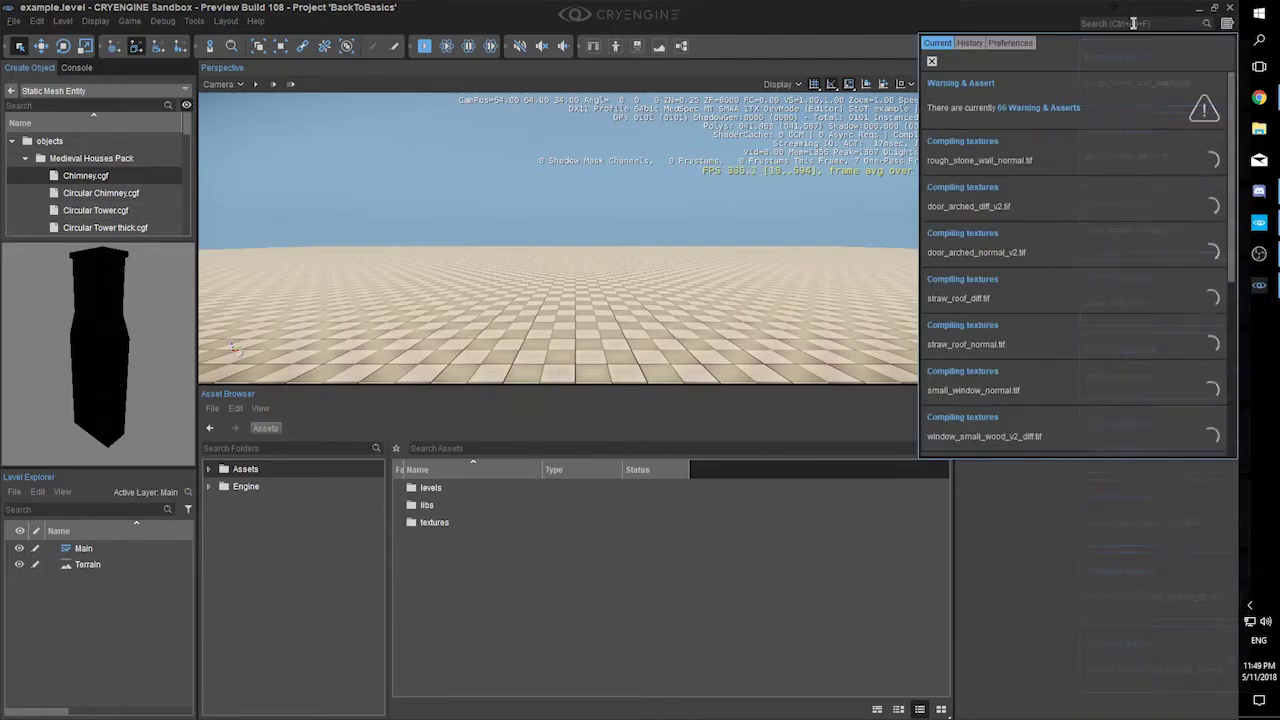
{"action": "left_click", "coordinate": [938, 63]}
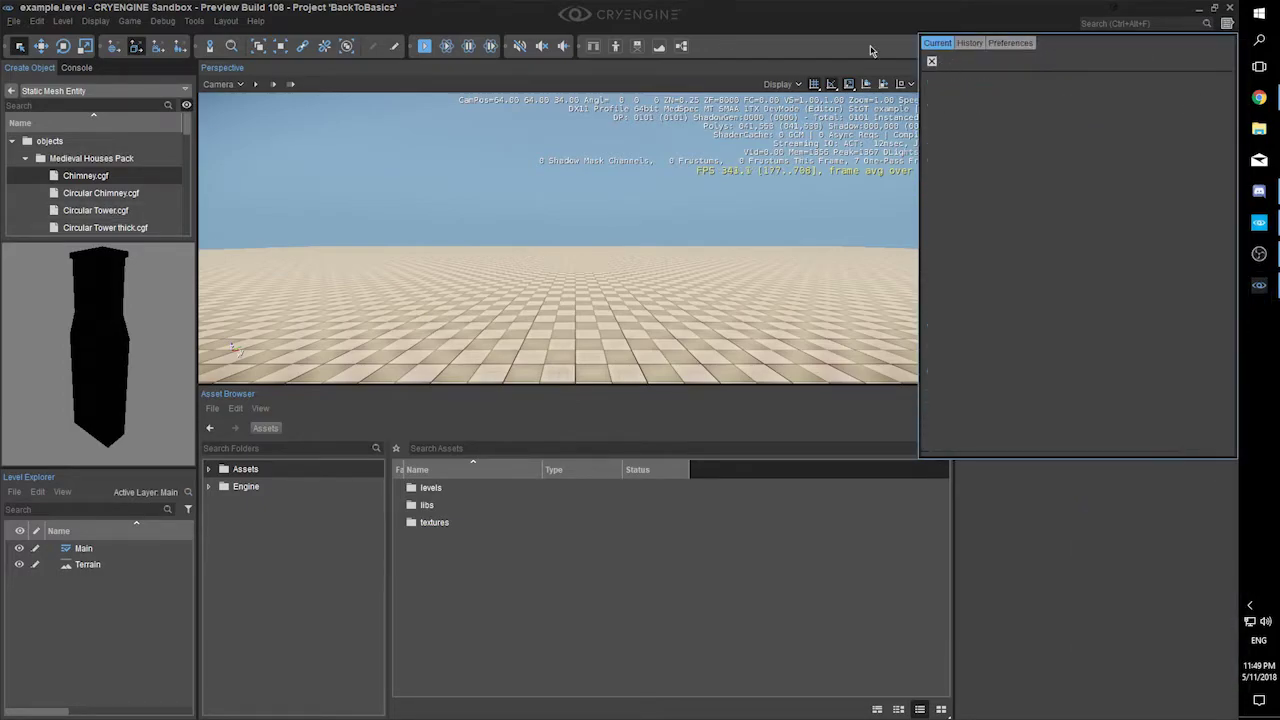
- Place the House 17.cgf static mesh from the Medieval Houses Pack on the terrain and bring it into view
{"action": "left_click", "coordinate": [82, 211]}
{"action": "scroll", "coordinate": [82, 211], "scroll_direction": "down", "scroll_amount": 10}
{"action": "left_click", "coordinate": [83, 180]}
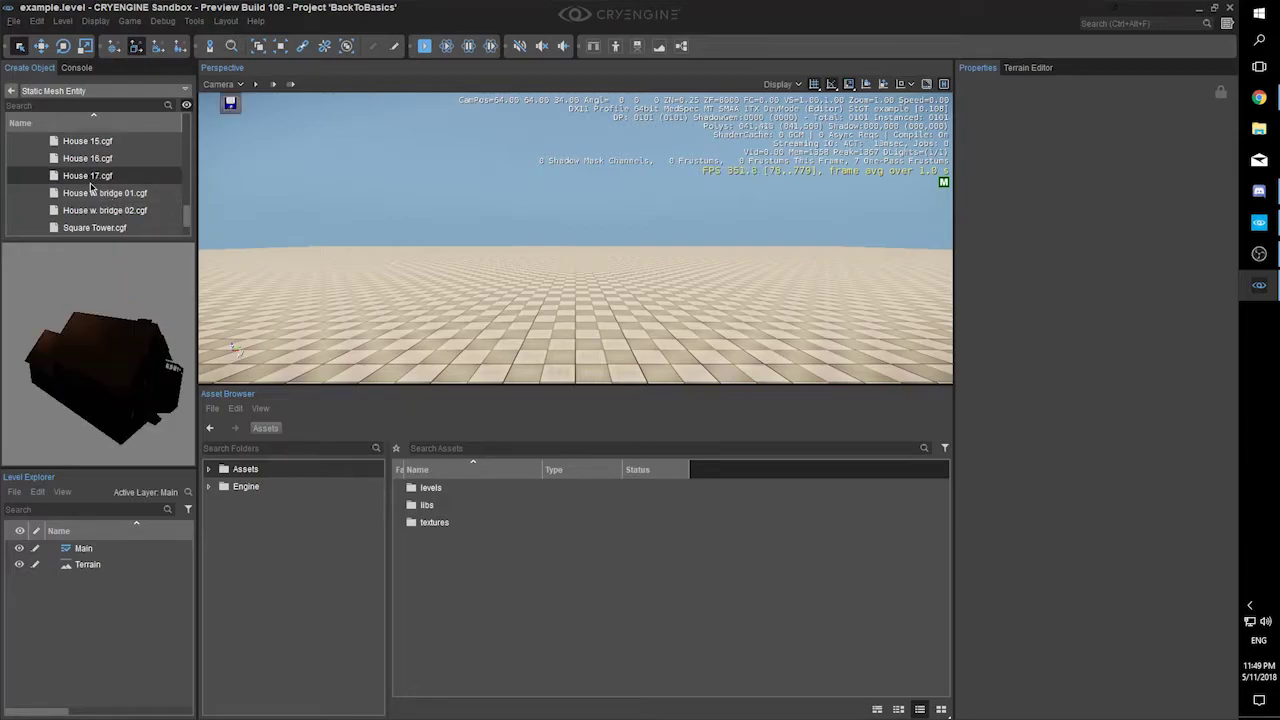
{"action": "left_click_drag", "start_coordinate": [82, 183], "coordinate": [490, 334]}
{"action": "right_click_drag", "start_coordinate": [490, 334], "coordinate": [206, 330]}
{"action": "right_click_drag", "start_coordinate": [540, 243], "coordinate": [503, 243]}
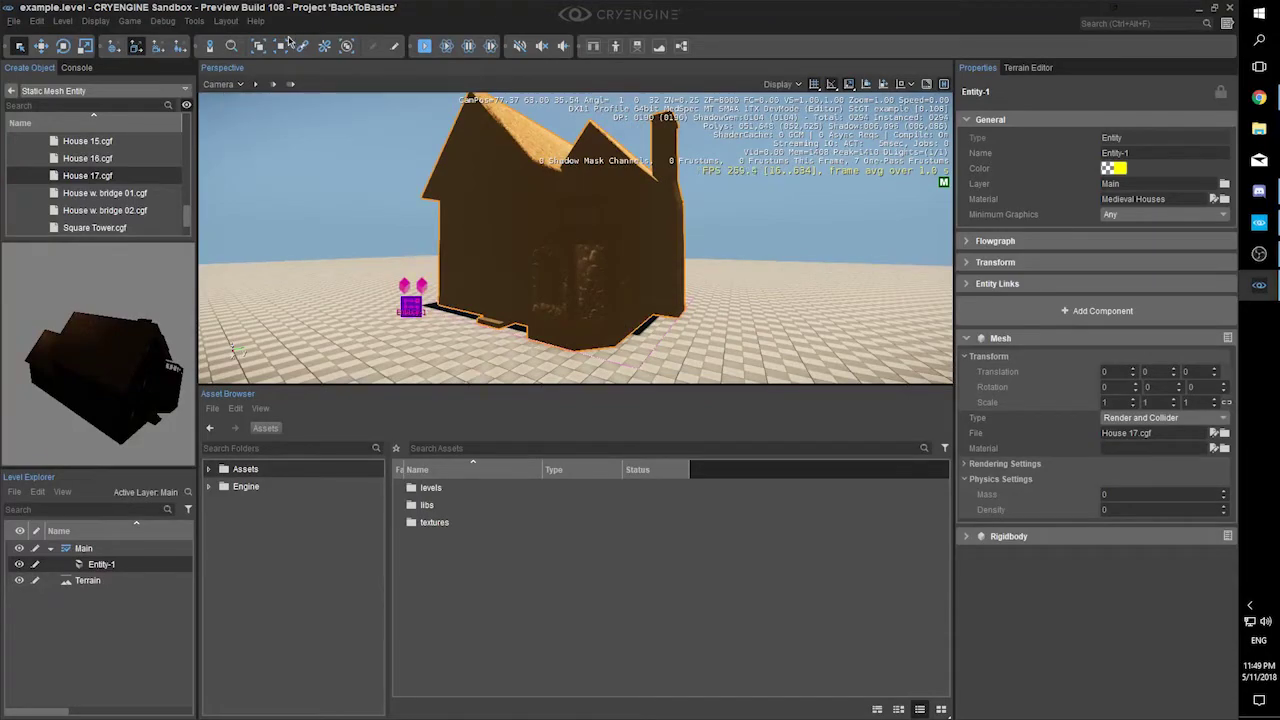
- Place the Square Tower.cgf static mesh on the terrain beside the house
{"action": "left_click", "coordinate": [112, 229]}
{"action": "left_click_drag", "start_coordinate": [105, 232], "coordinate": [410, 338]}
{"action": "key", "text": "w"}
{"action": "right_click_drag", "start_coordinate": [410, 338], "coordinate": [532, 305]}
{"action": "key", "text": "a"}
{"action": "key", "text": "s"}
{"action": "key", "text": "d"}
{"action": "key", "text": "w"}
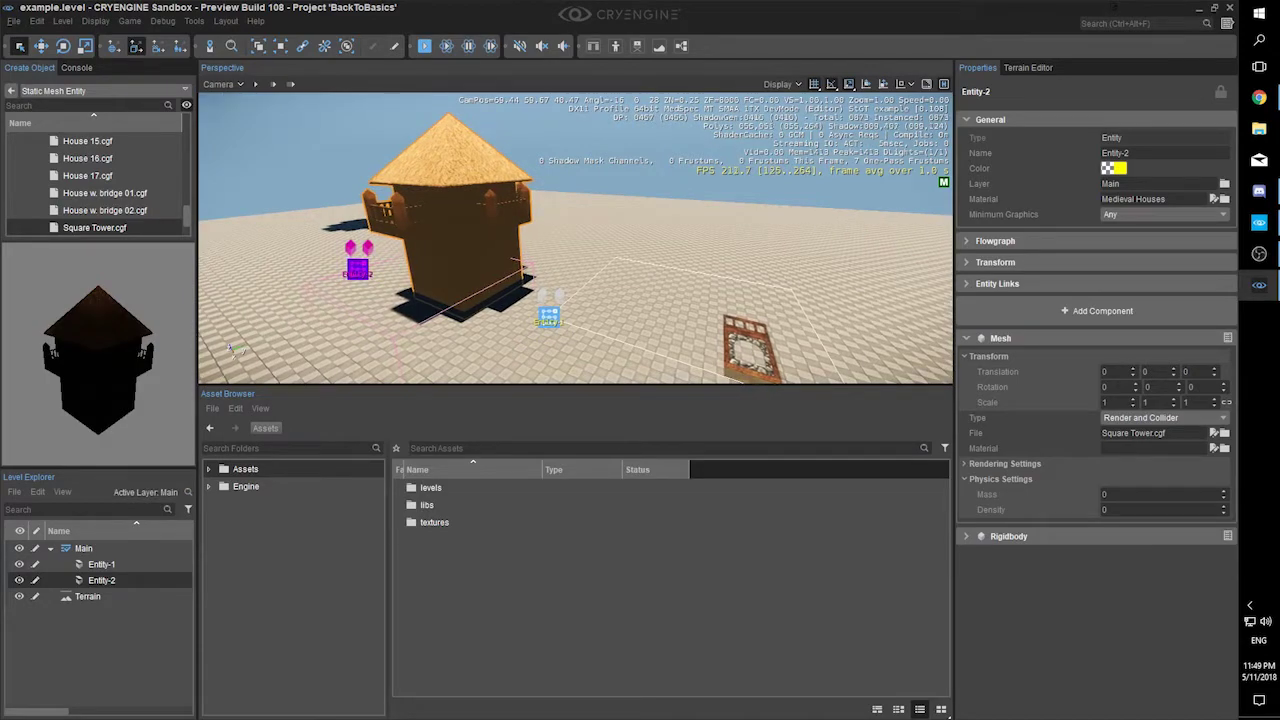
- Deselect and reselect the square tower to compare how its mesh displays in the viewport
{"action": "right_click_drag", "start_coordinate": [230, 348], "coordinate": [230, 348]}
{"action": "right_click_drag", "start_coordinate": [566, 349], "coordinate": [520, 330]}
{"action": "left_click", "coordinate": [583, 349]}
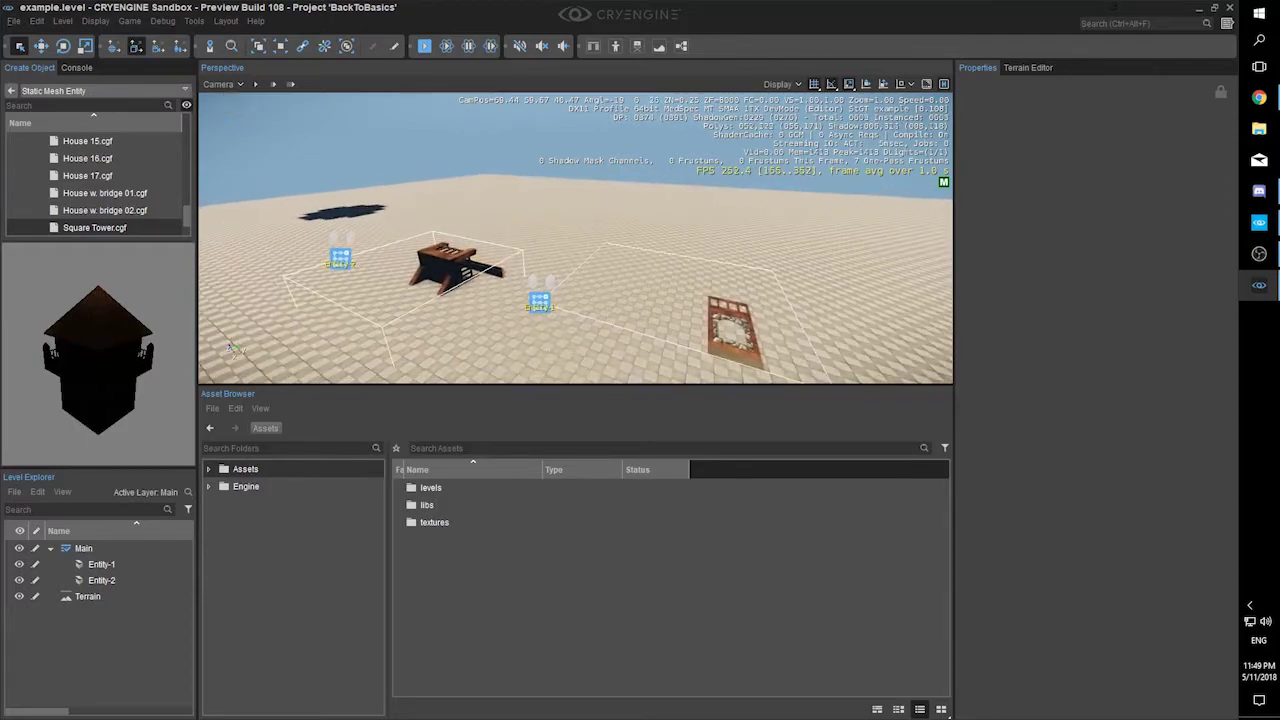
{"action": "left_click", "coordinate": [469, 277]}
{"action": "left_click", "coordinate": [507, 349]}
{"action": "left_click", "coordinate": [470, 277]}
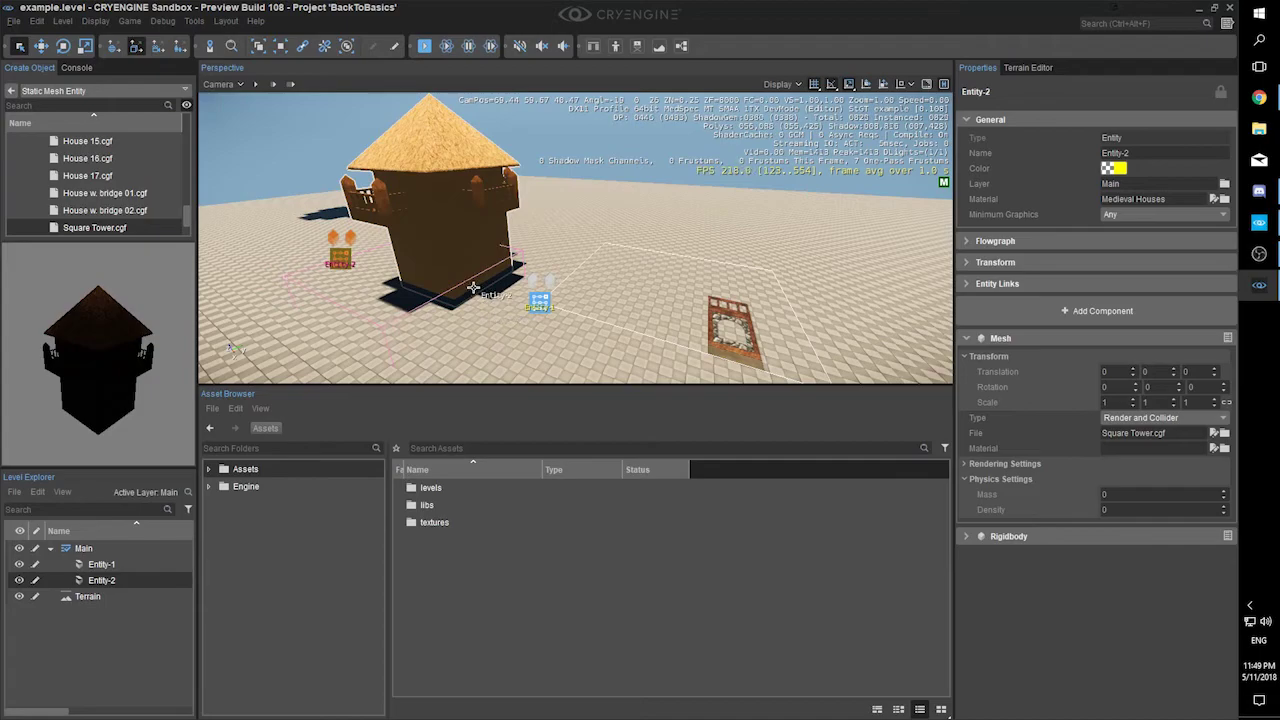
- Raise the square tower slightly above the terrain along its vertical axis with the Move tool, leaving it deselected
{"action": "left_click", "coordinate": [41, 46]}
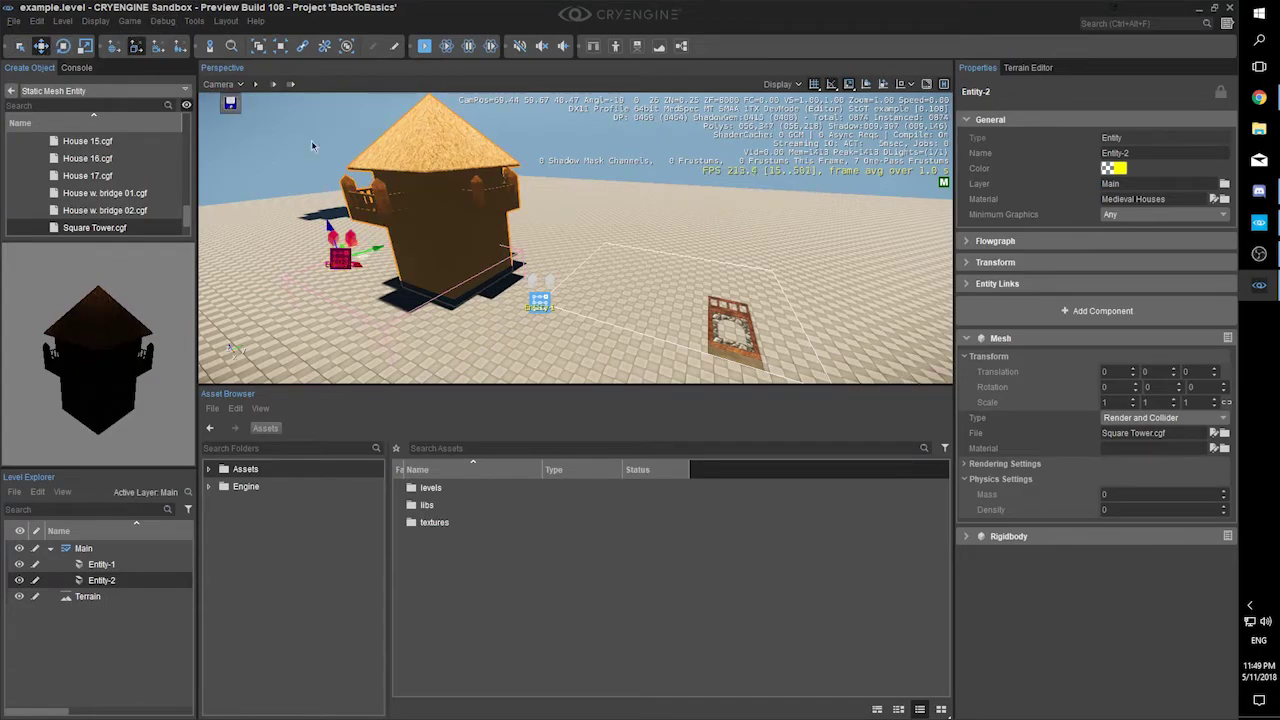
{"action": "left_click_drag", "start_coordinate": [326, 217], "coordinate": [325, 212]}
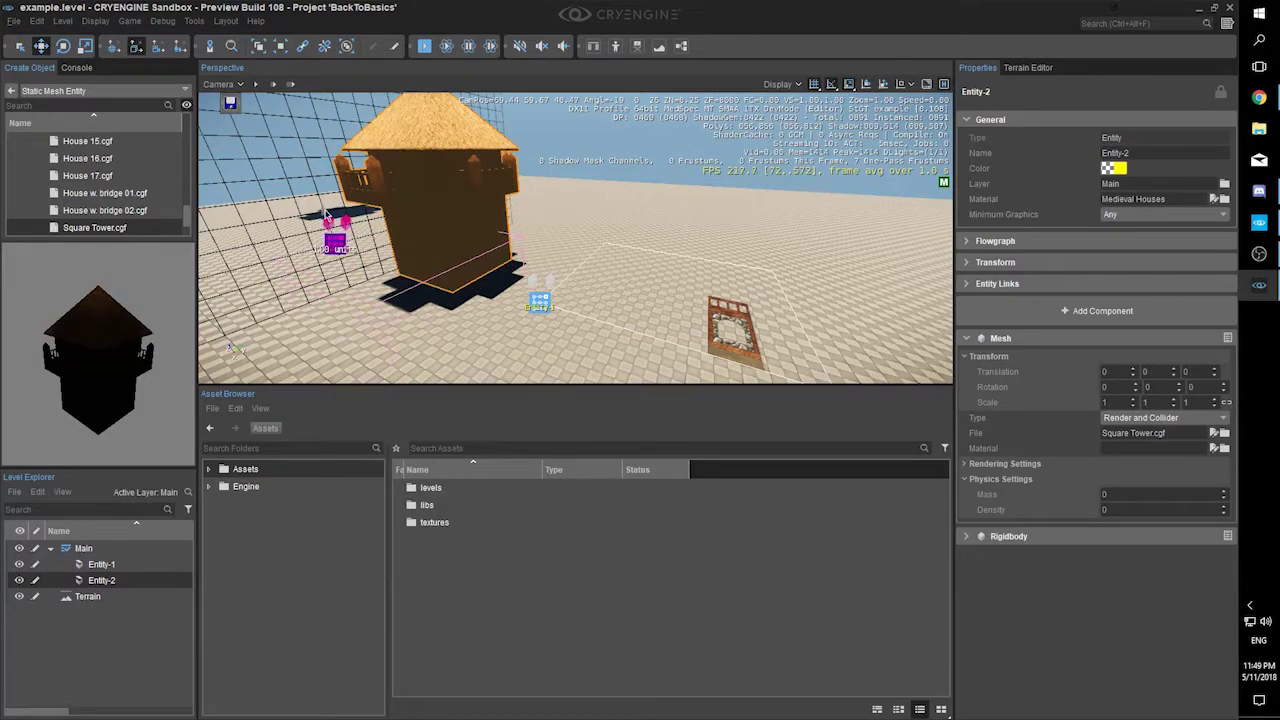
{"action": "left_click", "coordinate": [660, 283]}
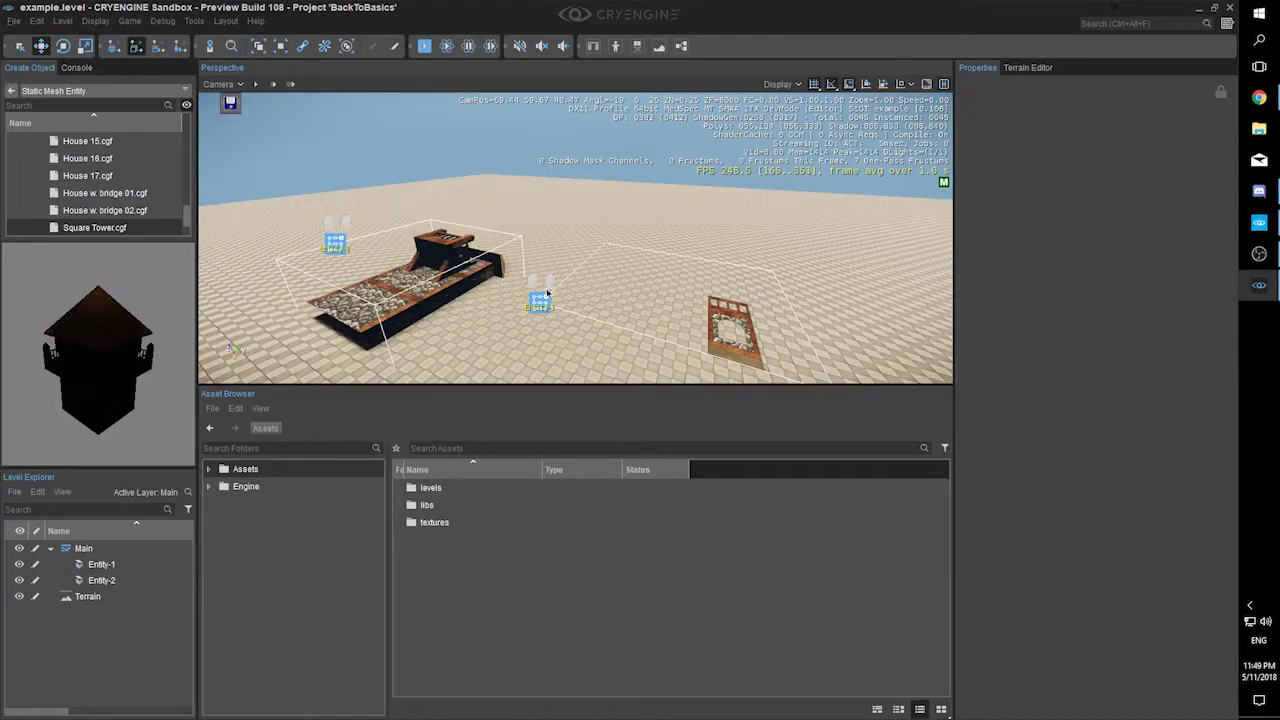
- Select and deselect House 17 to compare how its mesh displays from nearby and farther away
{"action": "left_click", "coordinate": [538, 308]}
{"action": "right_click_drag", "start_coordinate": [540, 306], "coordinate": [759, 302]}
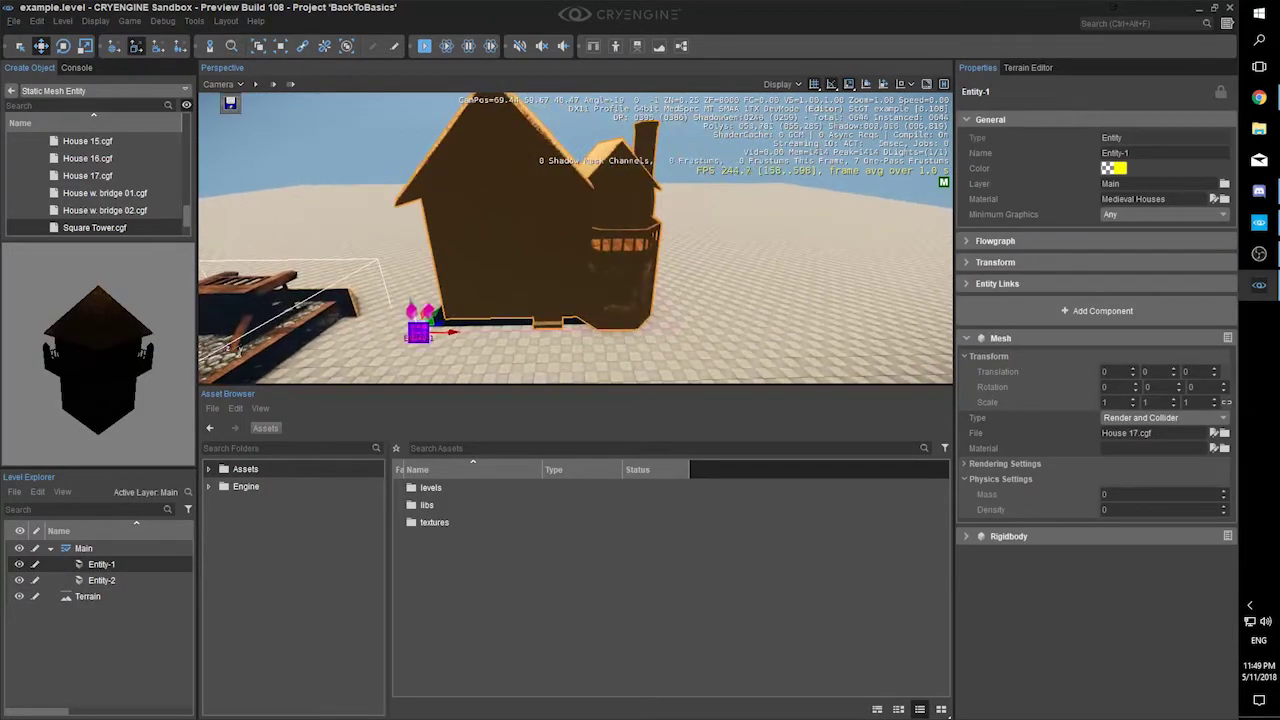
{"action": "left_click", "coordinate": [759, 302]}
{"action": "right_click_drag", "start_coordinate": [840, 256], "coordinate": [540, 290]}
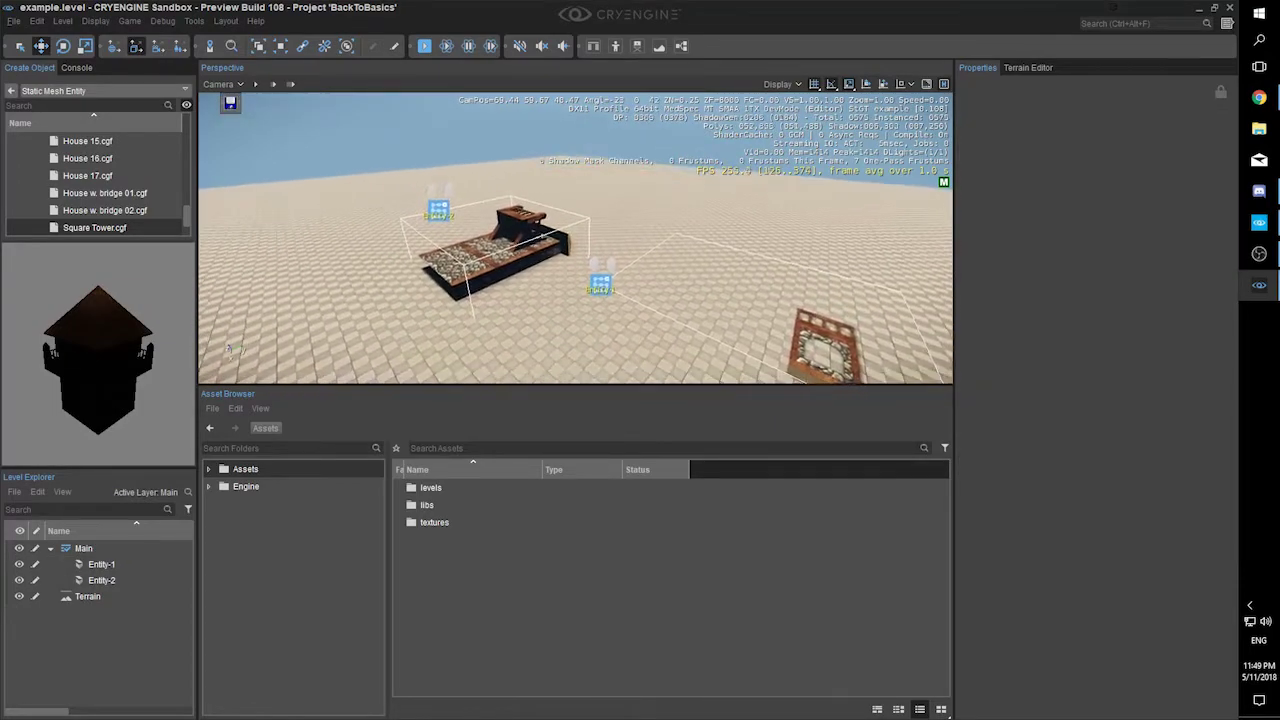
{"action": "scroll", "coordinate": [840, 256], "scroll_direction": "down", "scroll_amount": 3}
{"action": "scroll", "coordinate": [835, 250], "scroll_direction": "down", "scroll_amount": 2}
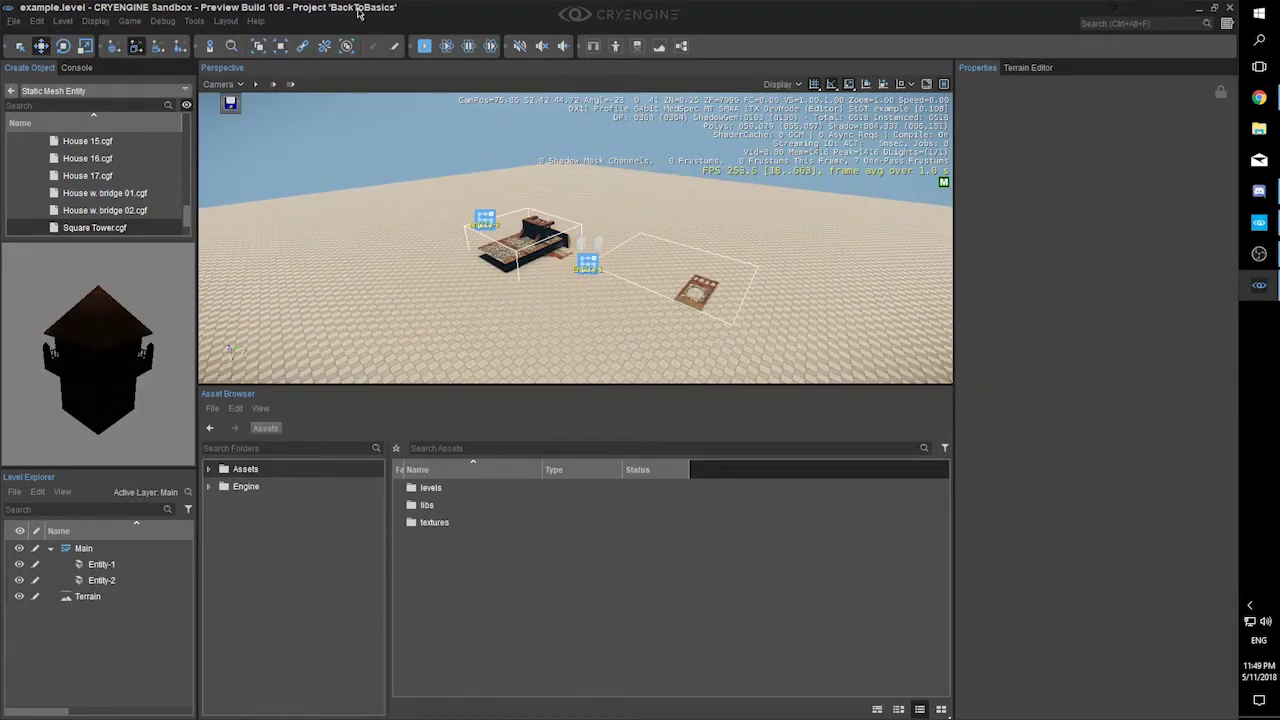
- Set the e_DebugDraw console variable to 11 and close the Console Variables window
{"action": "left_click", "coordinate": [194, 21]}
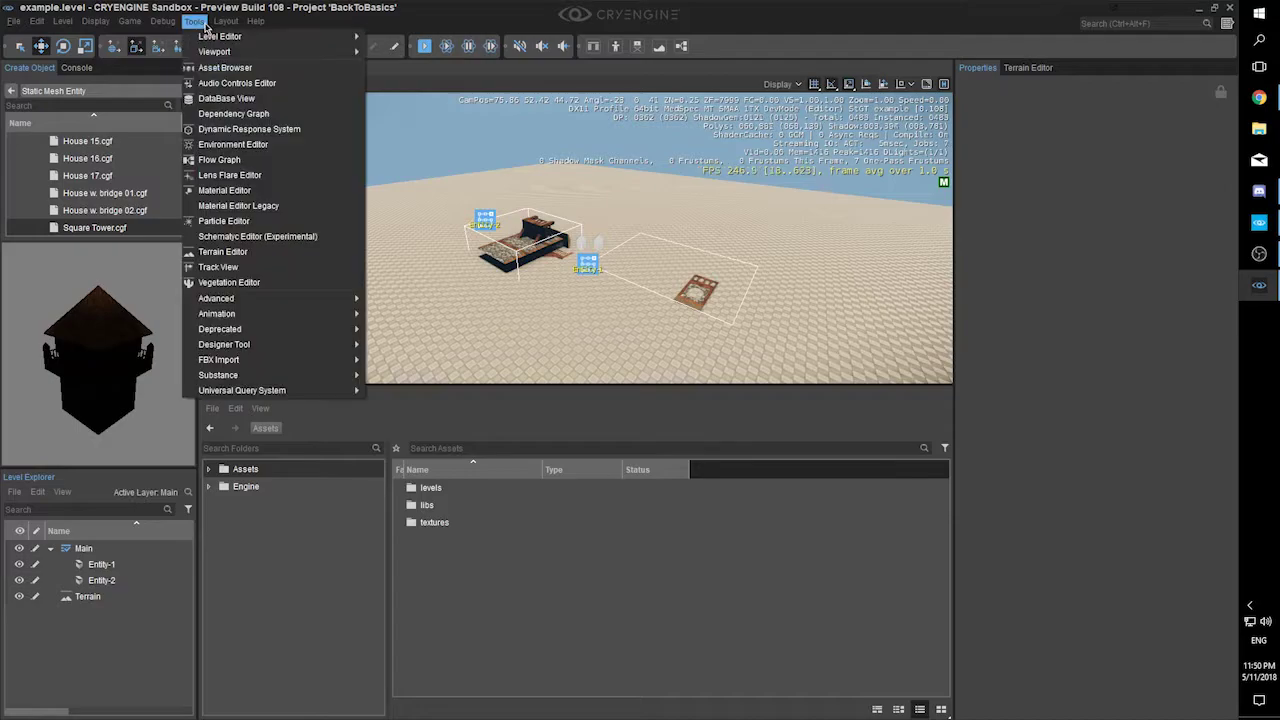
{"action": "left_click", "coordinate": [257, 21]}
{"action": "left_click", "coordinate": [287, 67]}
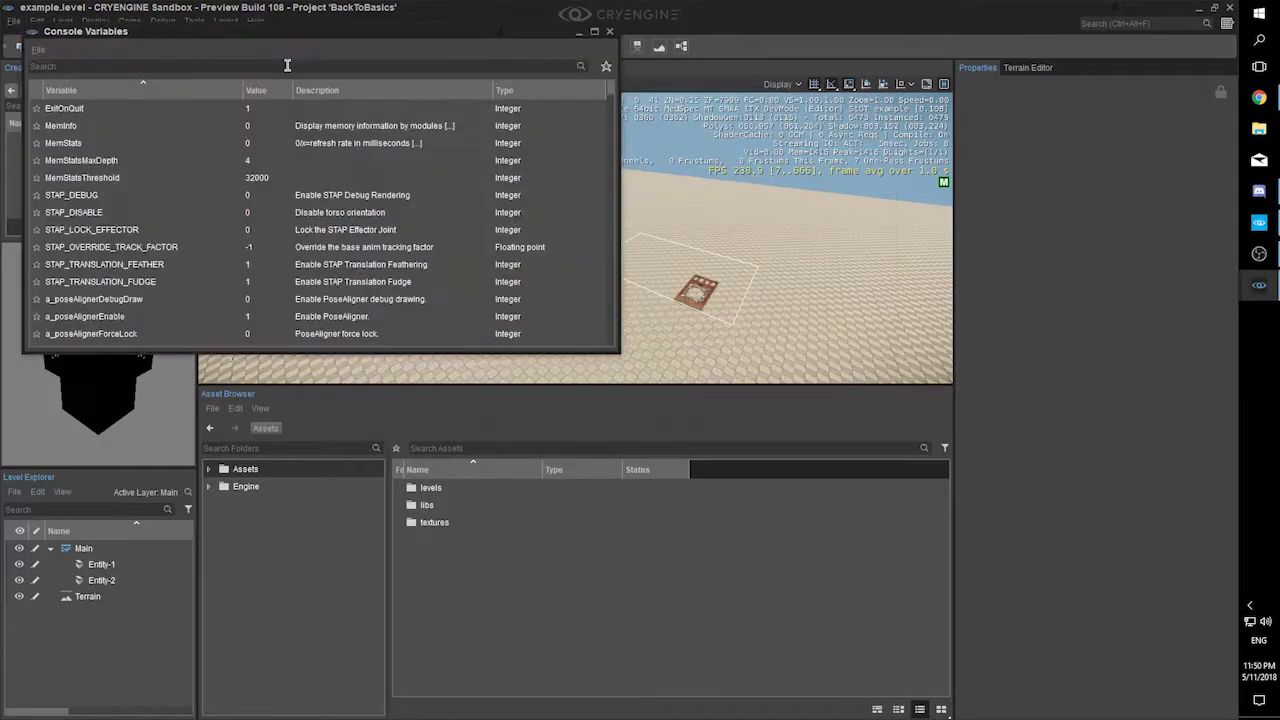
{"action": "left_click", "coordinate": [172, 63]}
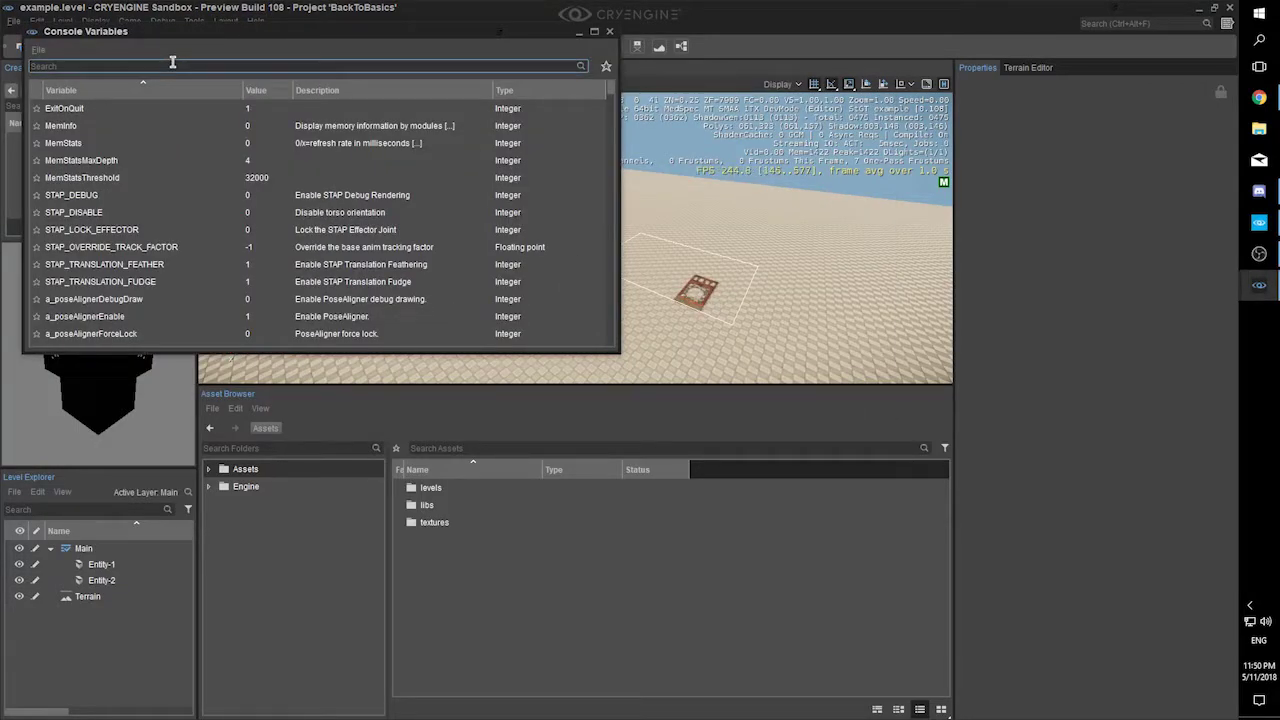
{"action": "type", "text": "e_d"}
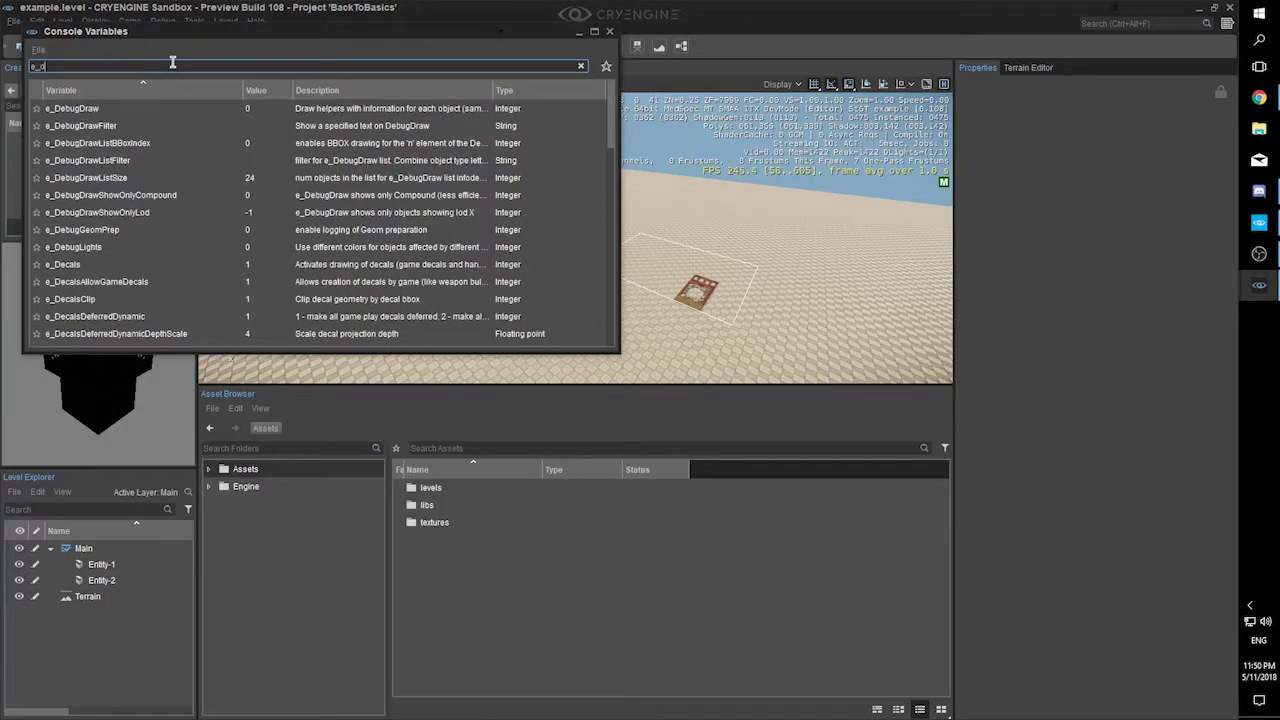
{"action": "left_click", "coordinate": [168, 116]}
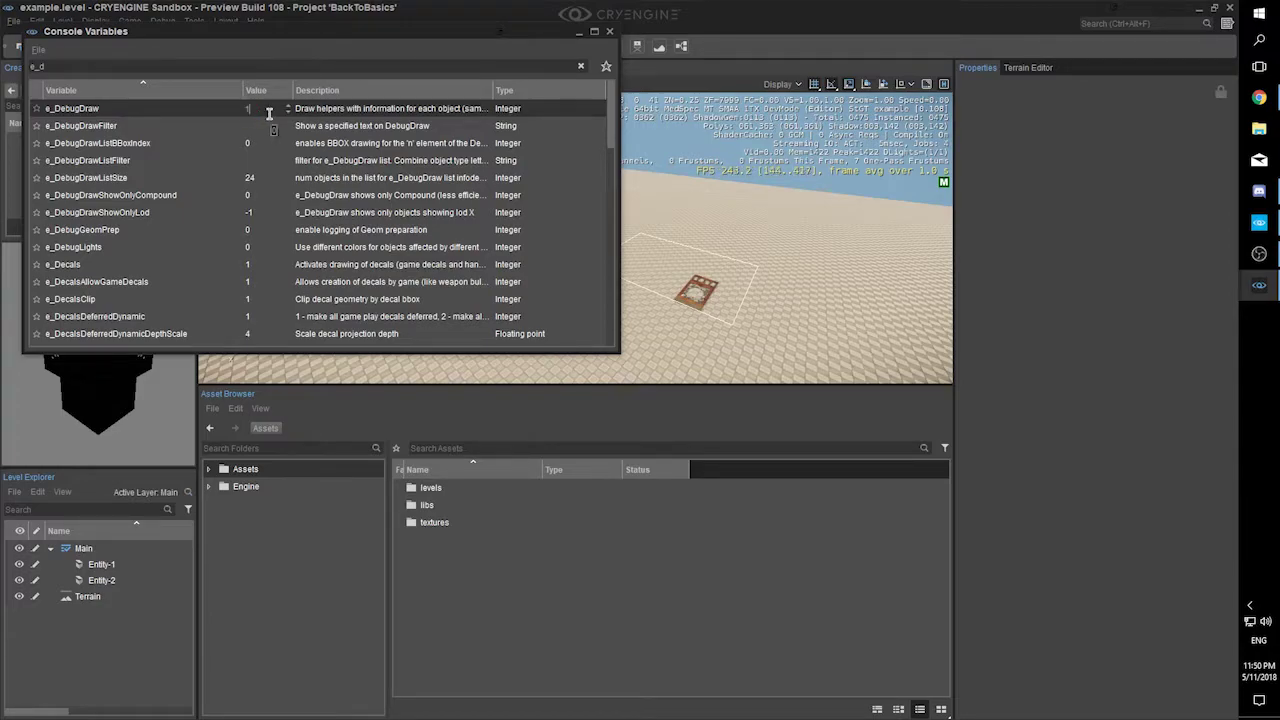
{"action": "type", "text": "1"}
{"action": "key", "text": "Return"}
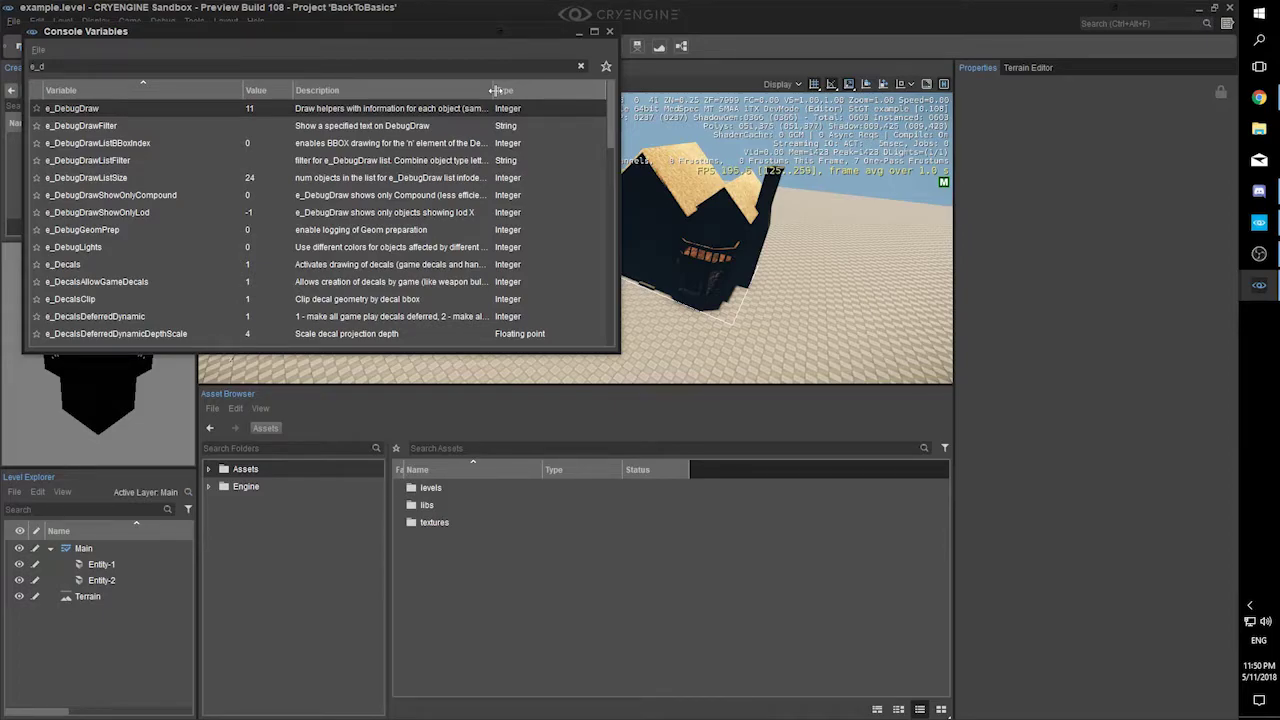
{"action": "left_click", "coordinate": [609, 32]}
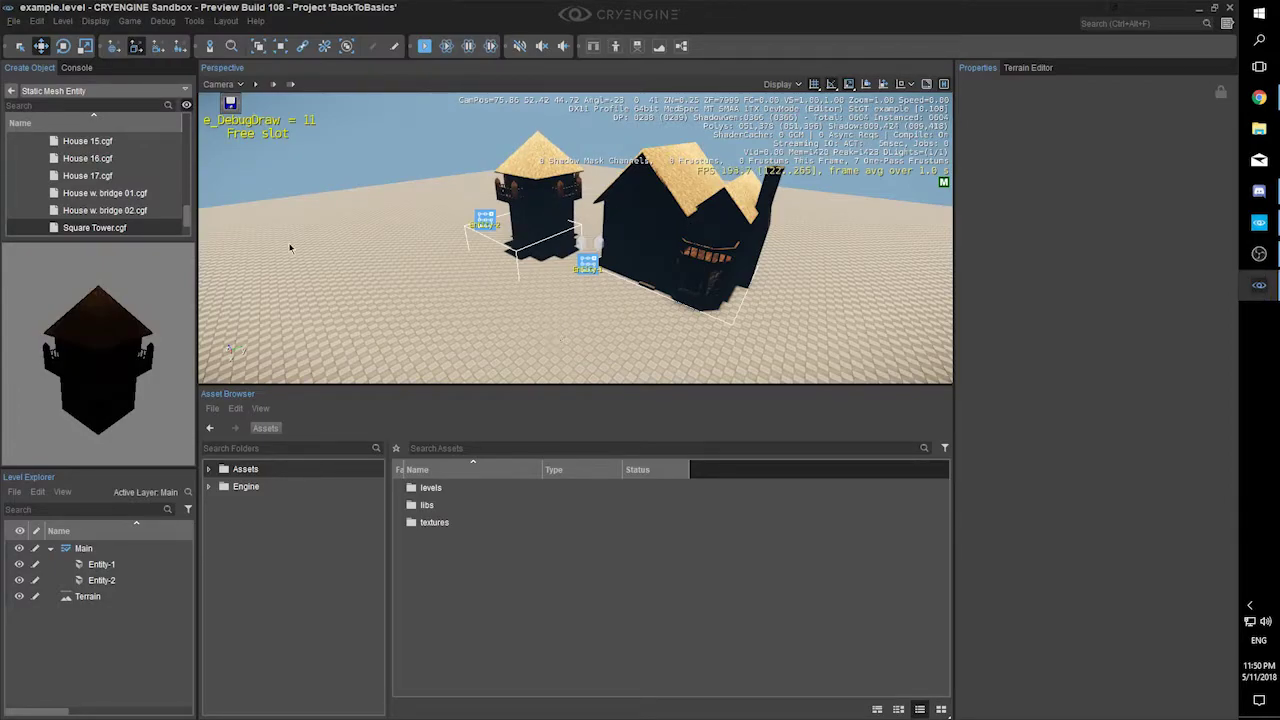
- Examine the square tower and the house in the viewport from several angles and distances
{"action": "right_click_drag", "start_coordinate": [297, 245], "coordinate": [590, 262]}
{"action": "right_click_drag", "start_coordinate": [578, 175], "coordinate": [400, 215]}
{"action": "key", "text": "w"}
{"action": "right_click_drag", "start_coordinate": [640, 225], "coordinate": [698, 190]}
{"action": "key", "text": "s"}
{"action": "key", "text": "a"}
{"action": "key", "text": "w"}
{"action": "key", "text": "w"}
{"action": "key", "text": "s"}
{"action": "key", "text": "w"}
{"action": "key", "text": "w"}
{"action": "key", "text": "s"}
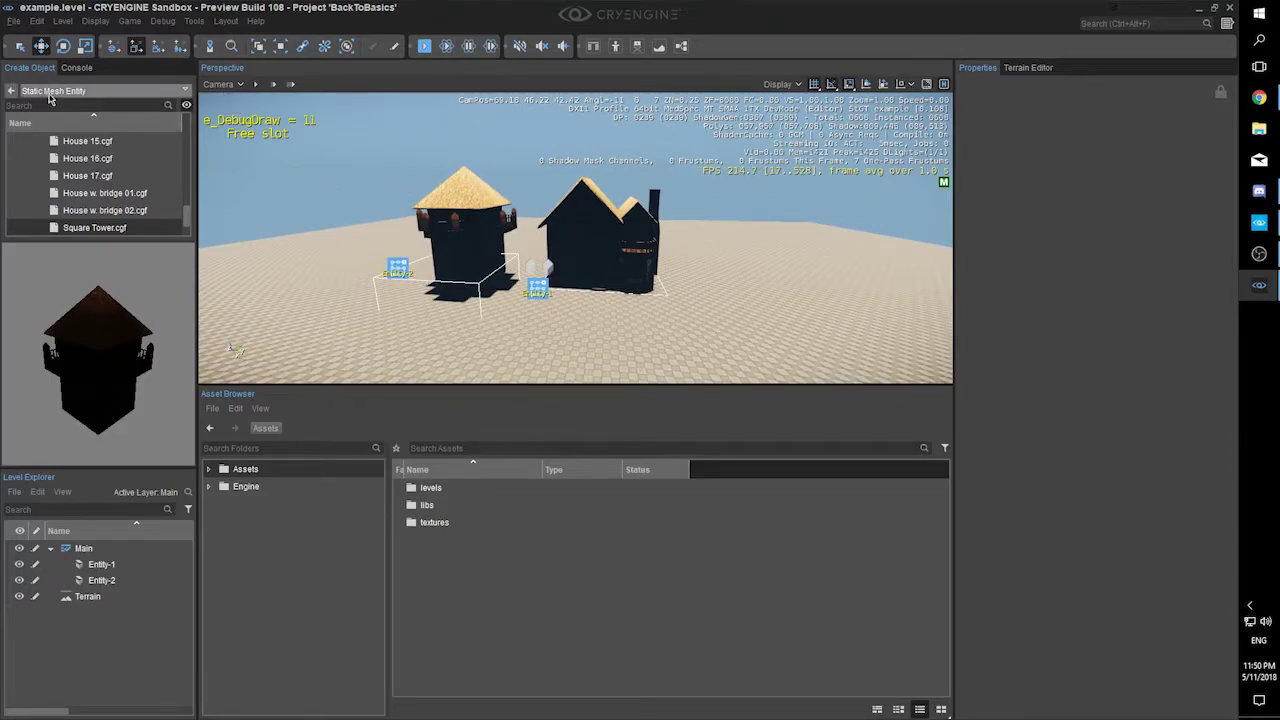
{"action": "left_click", "coordinate": [9, 91]}
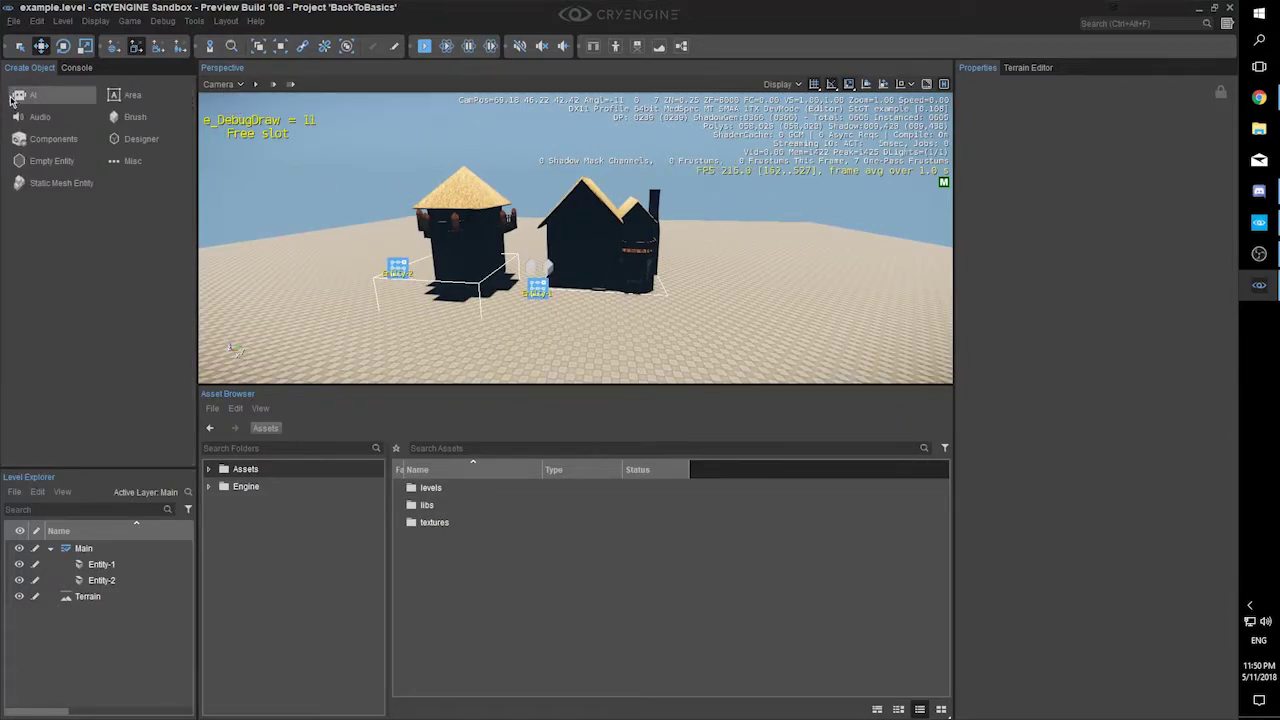
{"action": "right_click_drag", "start_coordinate": [546, 324], "coordinate": [570, 330]}
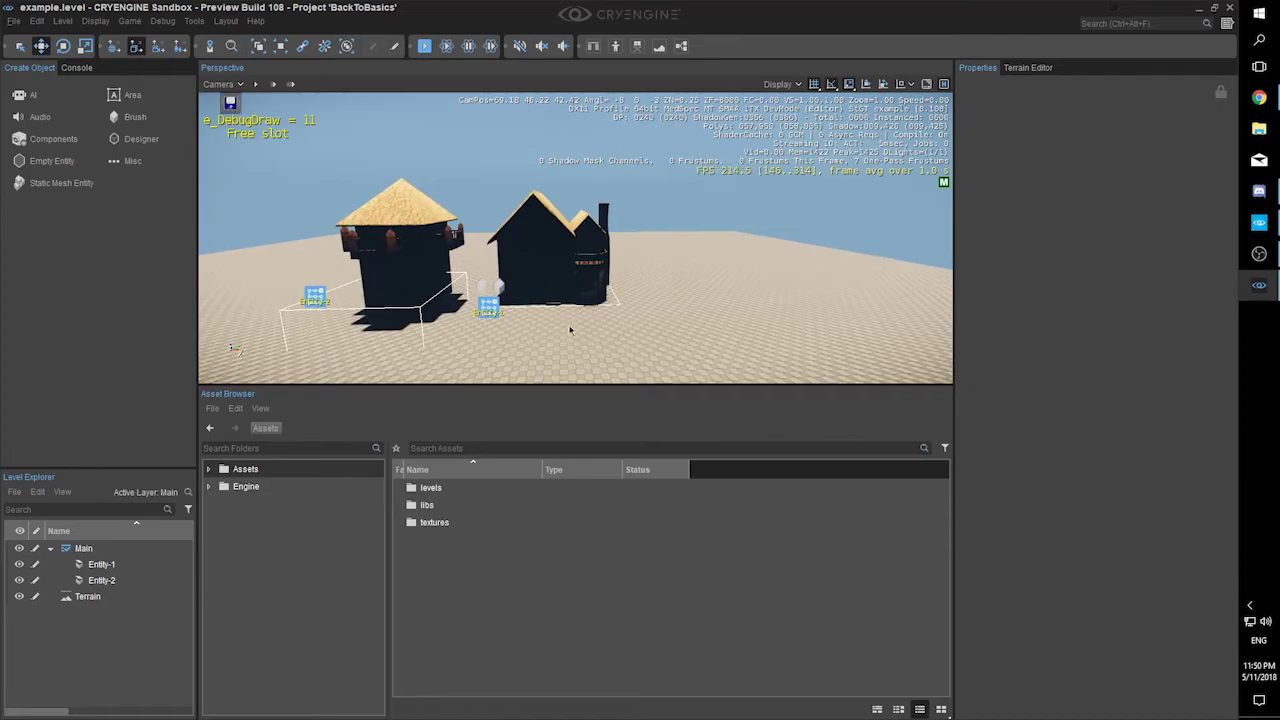
{"action": "left_click", "coordinate": [410, 286]}
{"action": "left_click", "coordinate": [571, 281]}
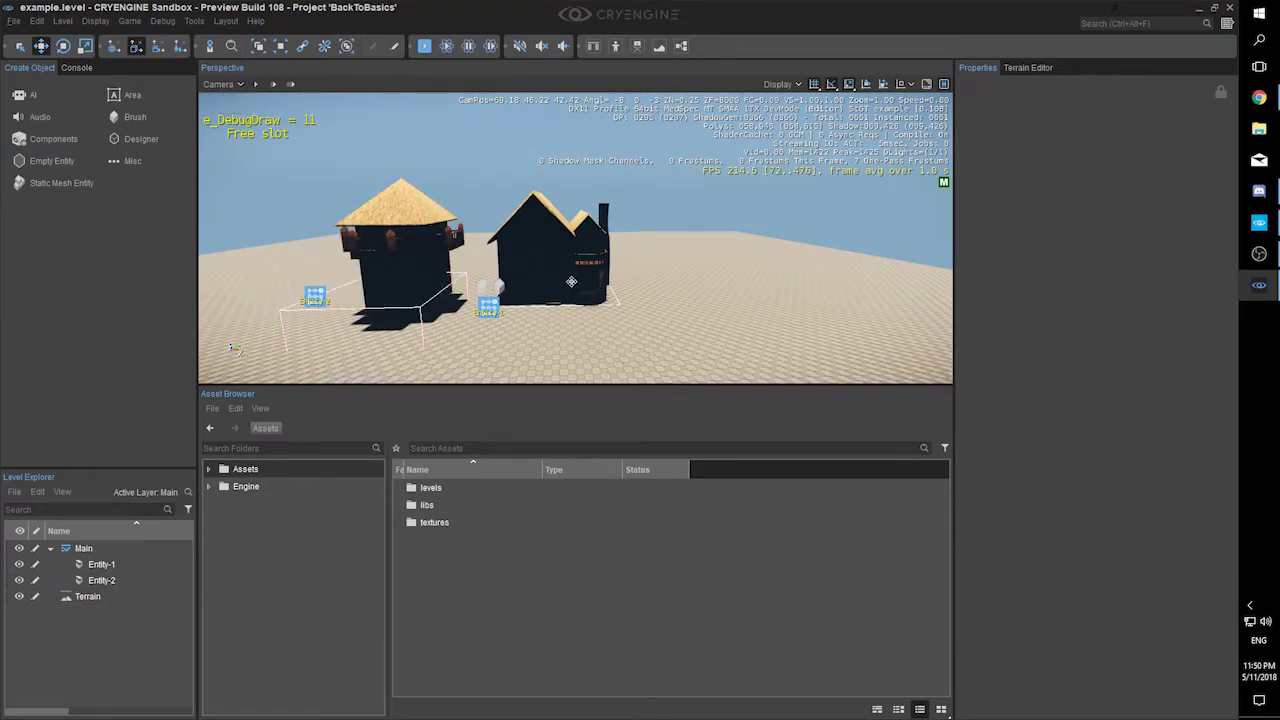
{"action": "right_click_drag", "start_coordinate": [566, 331], "coordinate": [552, 332]}
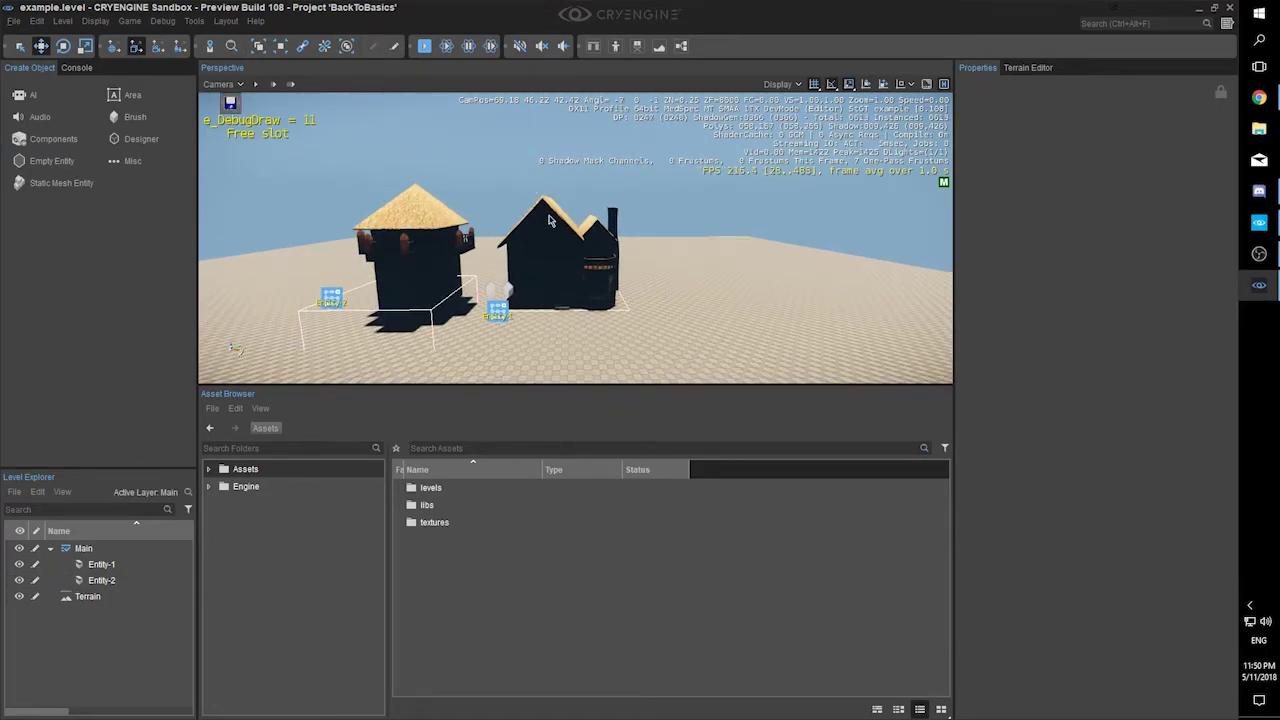
{"action": "right_click_drag", "start_coordinate": [549, 220], "coordinate": [517, 222]}
- Place a bush static mesh from the natural pack's glot folder in front of the square tower
{"action": "left_click", "coordinate": [62, 187]}
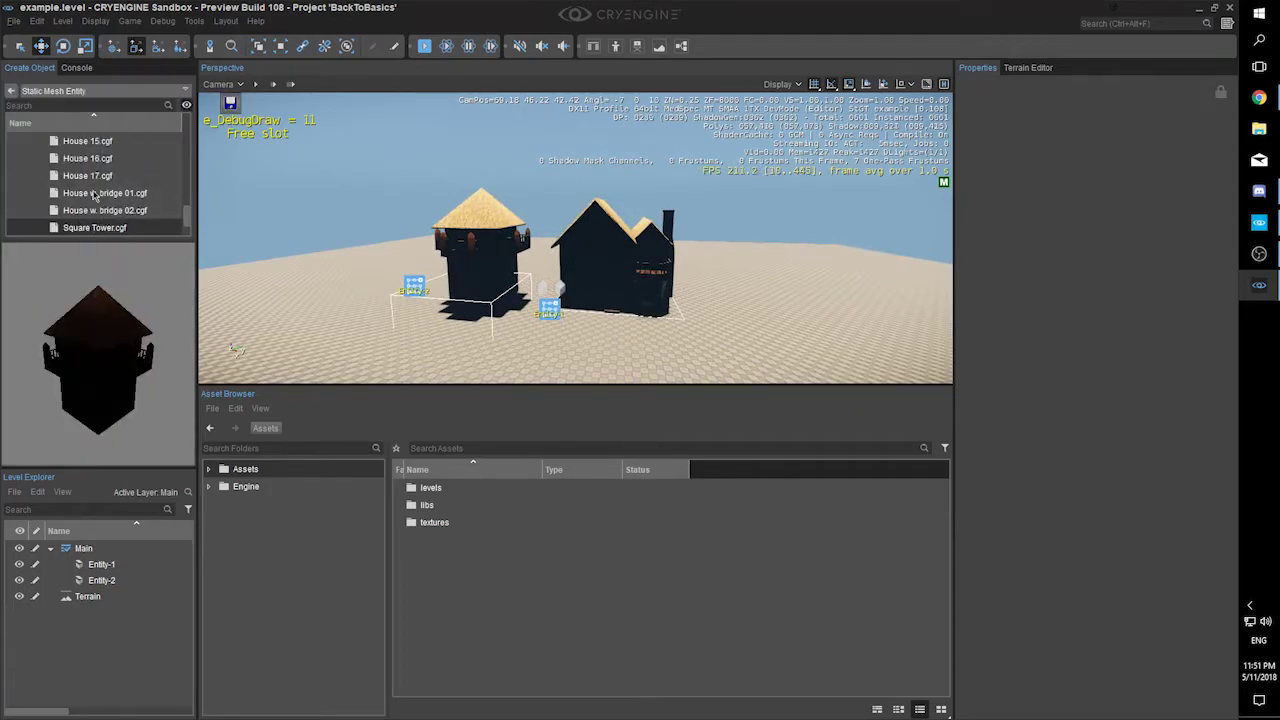
{"action": "scroll", "coordinate": [26, 217], "scroll_direction": "down", "scroll_amount": 1}
{"action": "scroll", "coordinate": [120, 196], "scroll_direction": "down", "scroll_amount": 3}
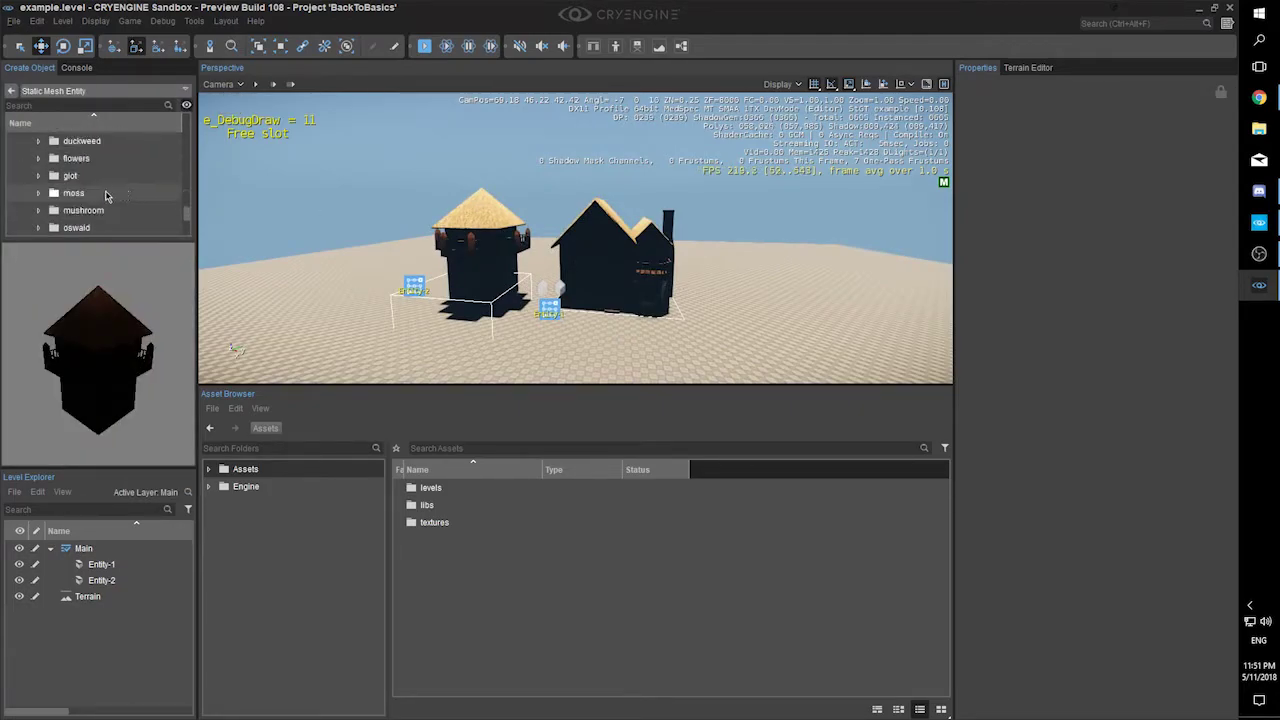
{"action": "left_click", "coordinate": [38, 176]}
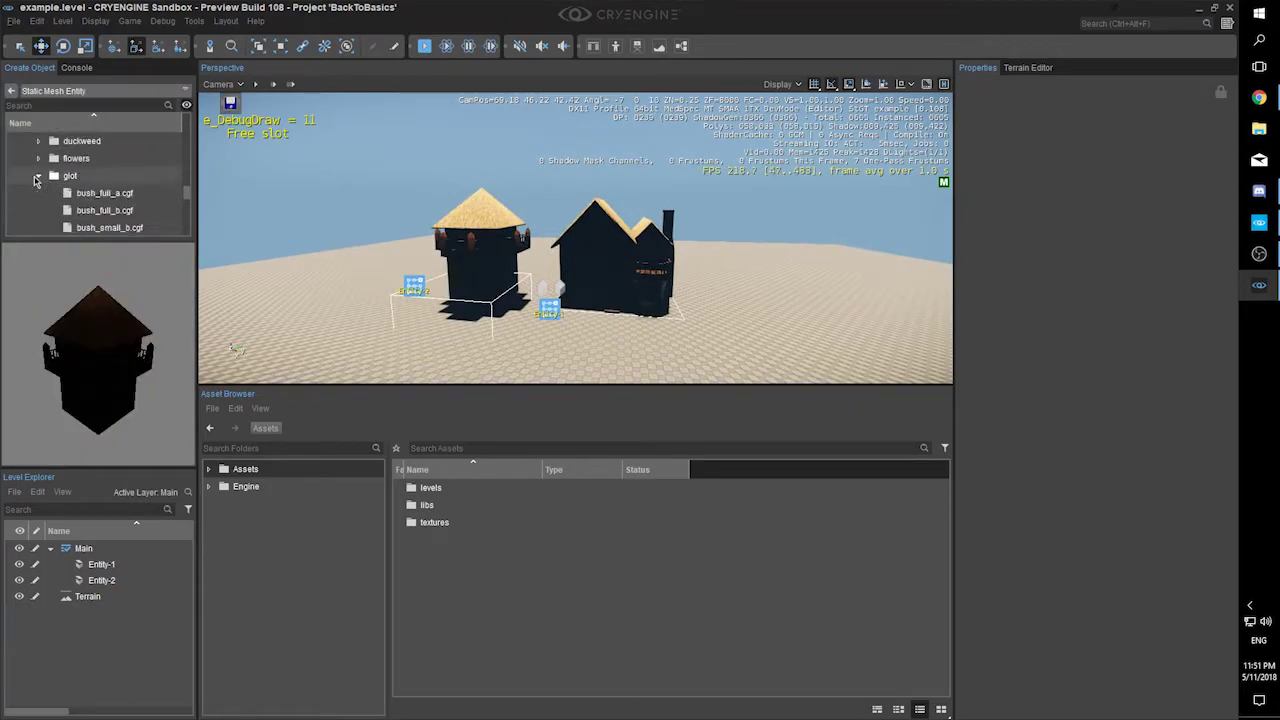
{"action": "left_click", "coordinate": [107, 198]}
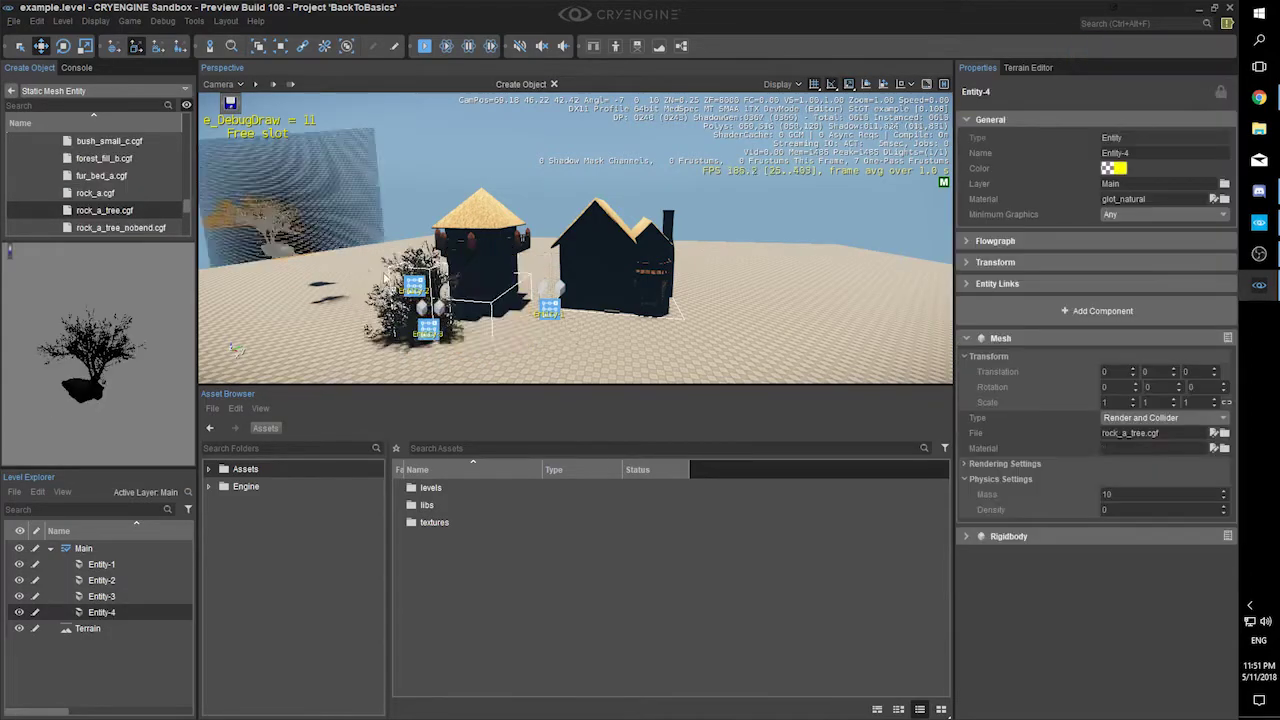
- Place the rock_a_tree.cgf static mesh from the glot folder on the terrain near the buildings
{"action": "left_click", "coordinate": [686, 337]}
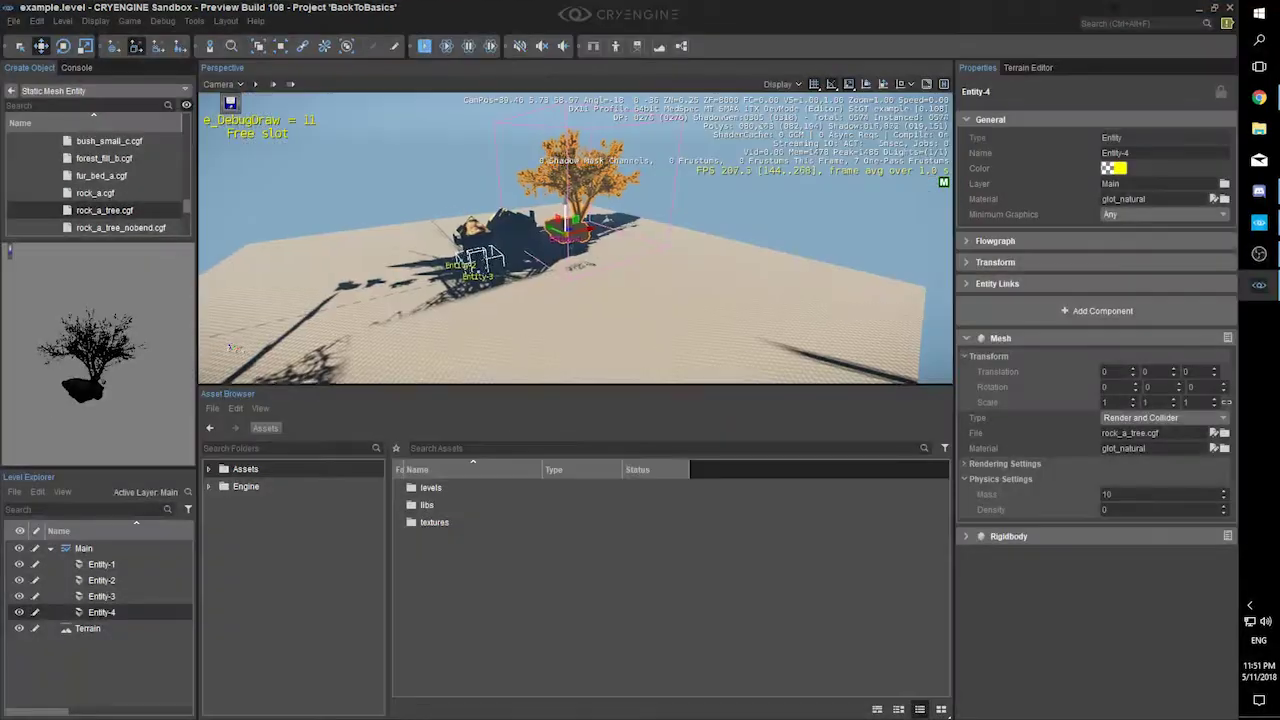
{"action": "right_click_drag", "start_coordinate": [378, 207], "coordinate": [298, 207]}
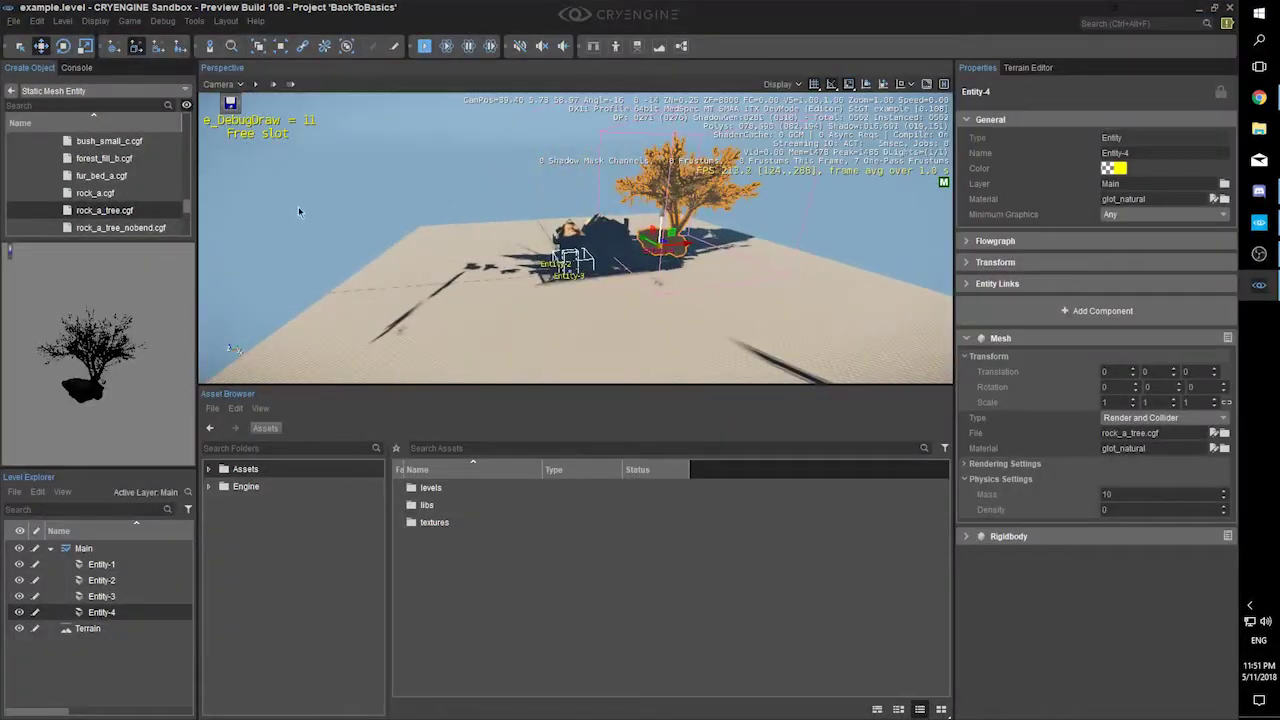
{"action": "scroll", "coordinate": [138, 196], "scroll_direction": "down", "scroll_amount": 3}
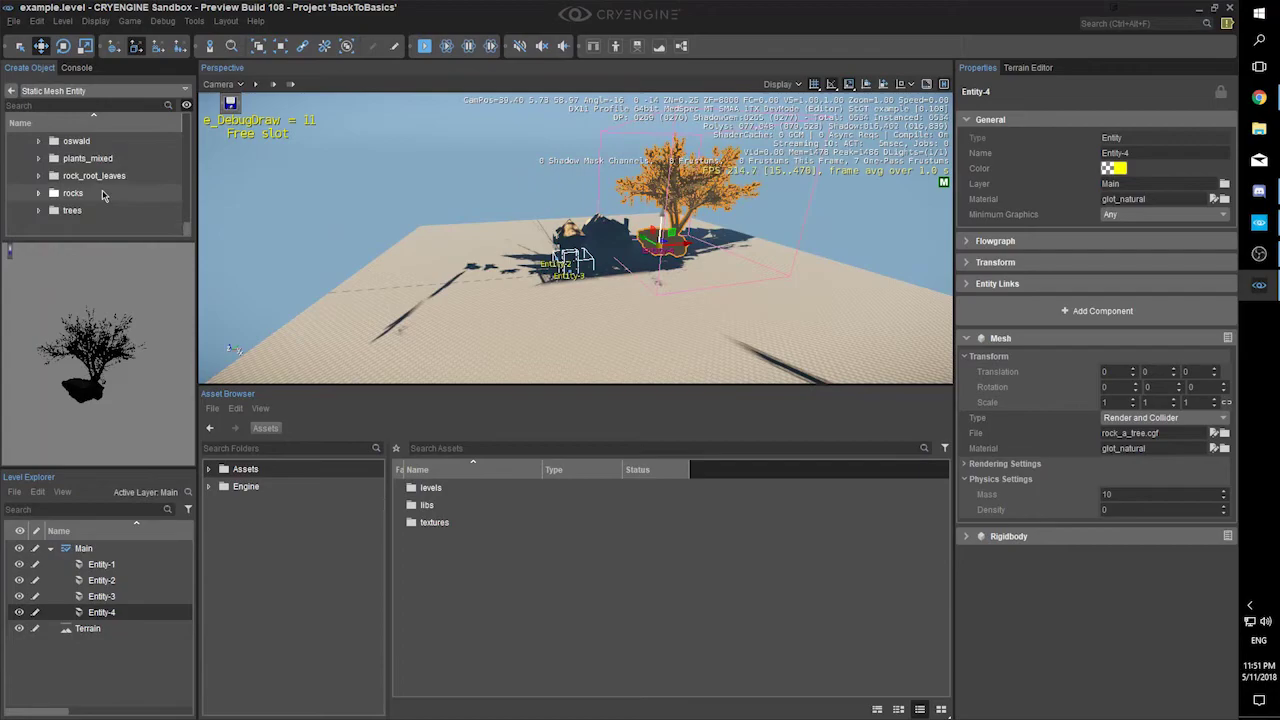
- Place a static mesh from the natural pack's plants_mixed folder on the open terrain in front of the buildings
{"action": "left_click", "coordinate": [38, 158]}
{"action": "left_click", "coordinate": [114, 182]}
{"action": "left_click_drag", "start_coordinate": [117, 188], "coordinate": [600, 318]}
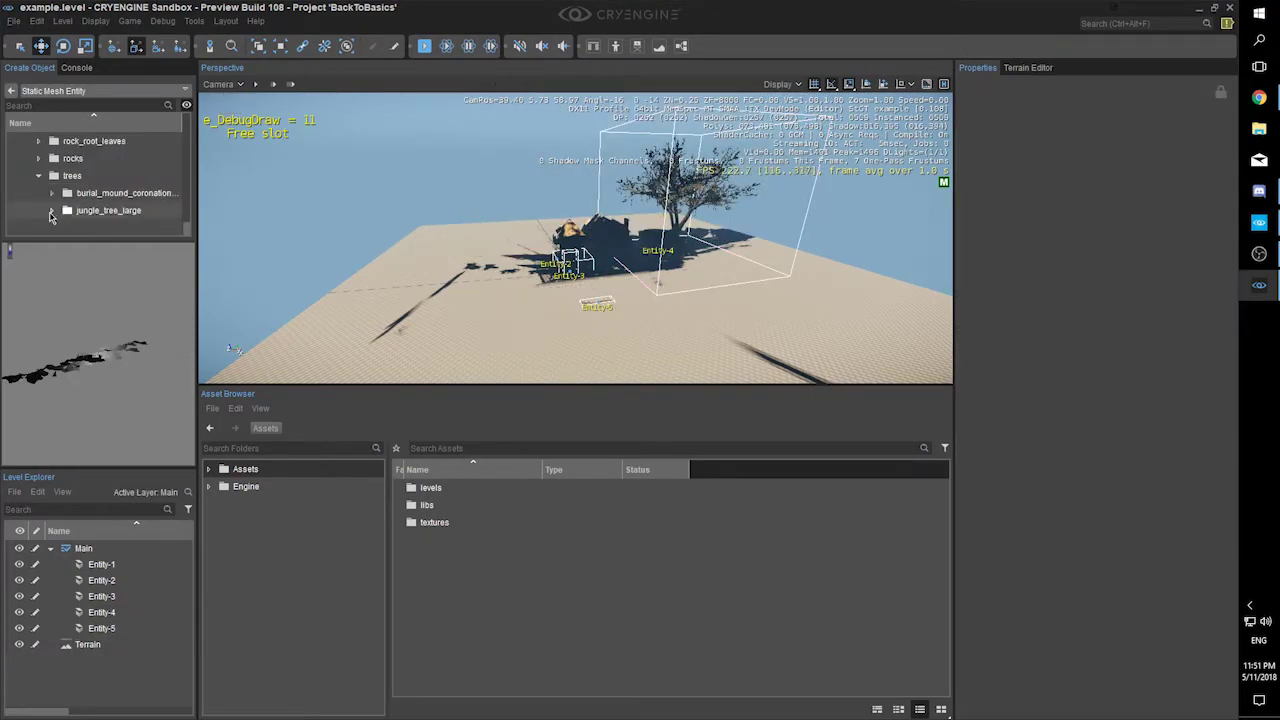
- Place the jungle_tree_large.cgf static mesh from the trees folder on the terrain, on the side of the buildings opposite the rock tree
{"action": "left_click", "coordinate": [52, 211]}
{"action": "scroll", "coordinate": [131, 204], "scroll_direction": "down", "scroll_amount": 1}
{"action": "left_click", "coordinate": [117, 212]}
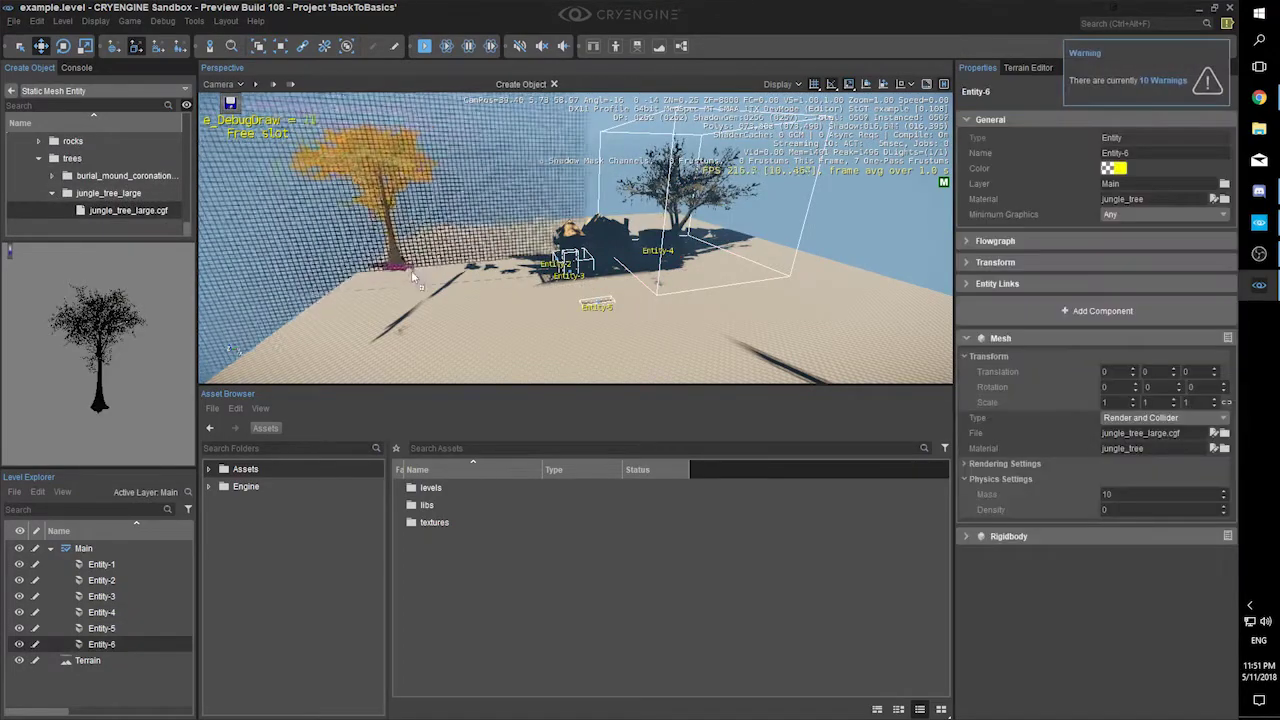
{"action": "left_click", "coordinate": [440, 272]}
{"action": "left_click", "coordinate": [526, 337]}
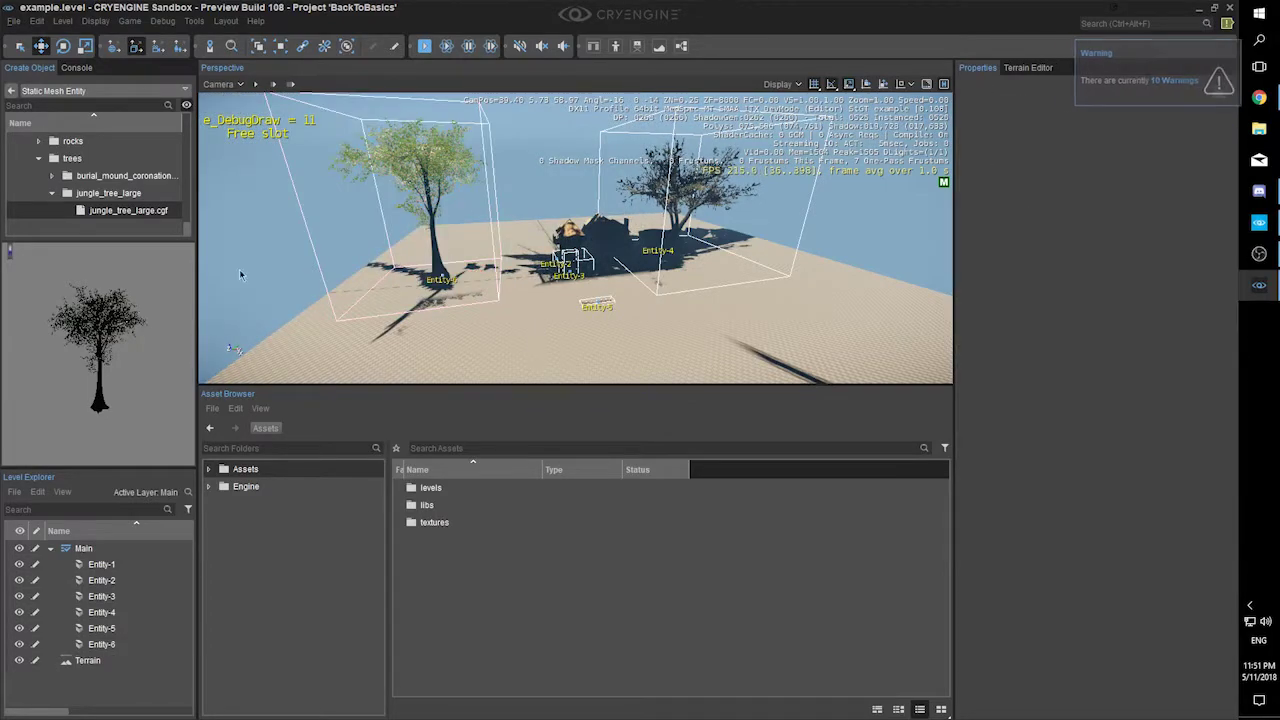
- Place the na_burial_mound_coronation_root_pillar_a.cgf static mesh in front of the buildings and view it from closer up
{"action": "left_click", "coordinate": [52, 176]}
{"action": "left_click", "coordinate": [117, 194]}
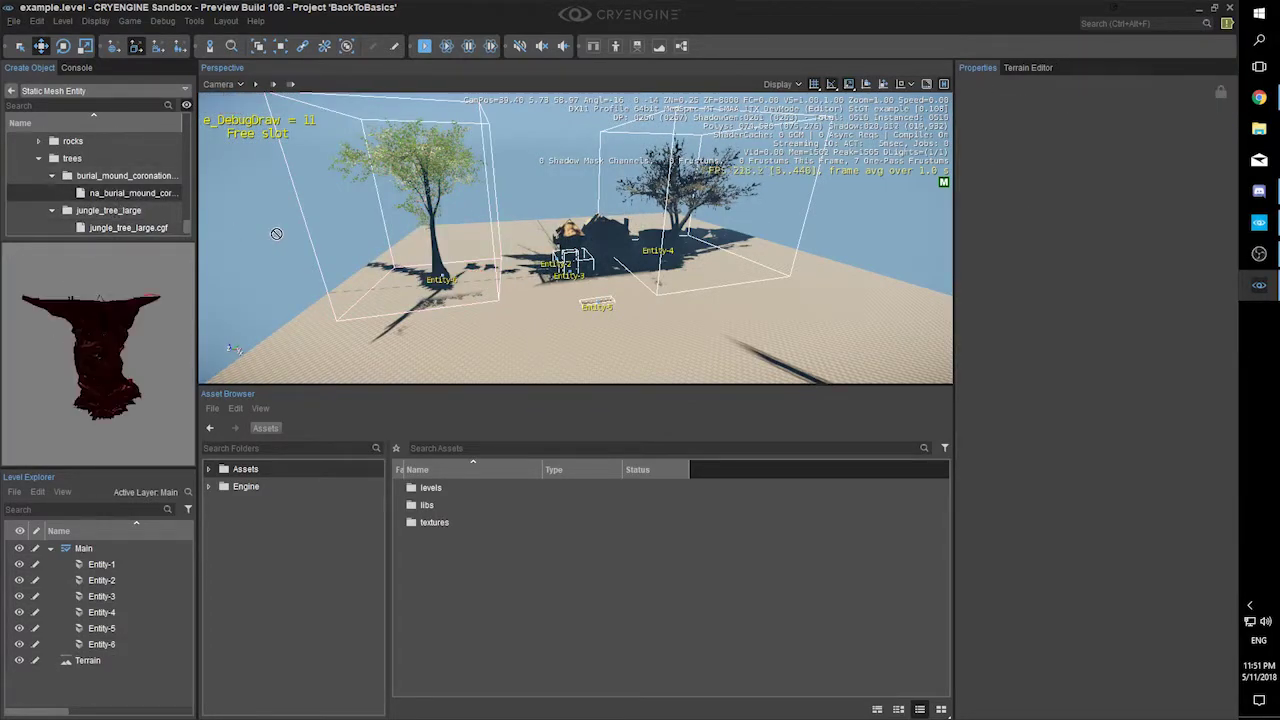
{"action": "left_click", "coordinate": [378, 250]}
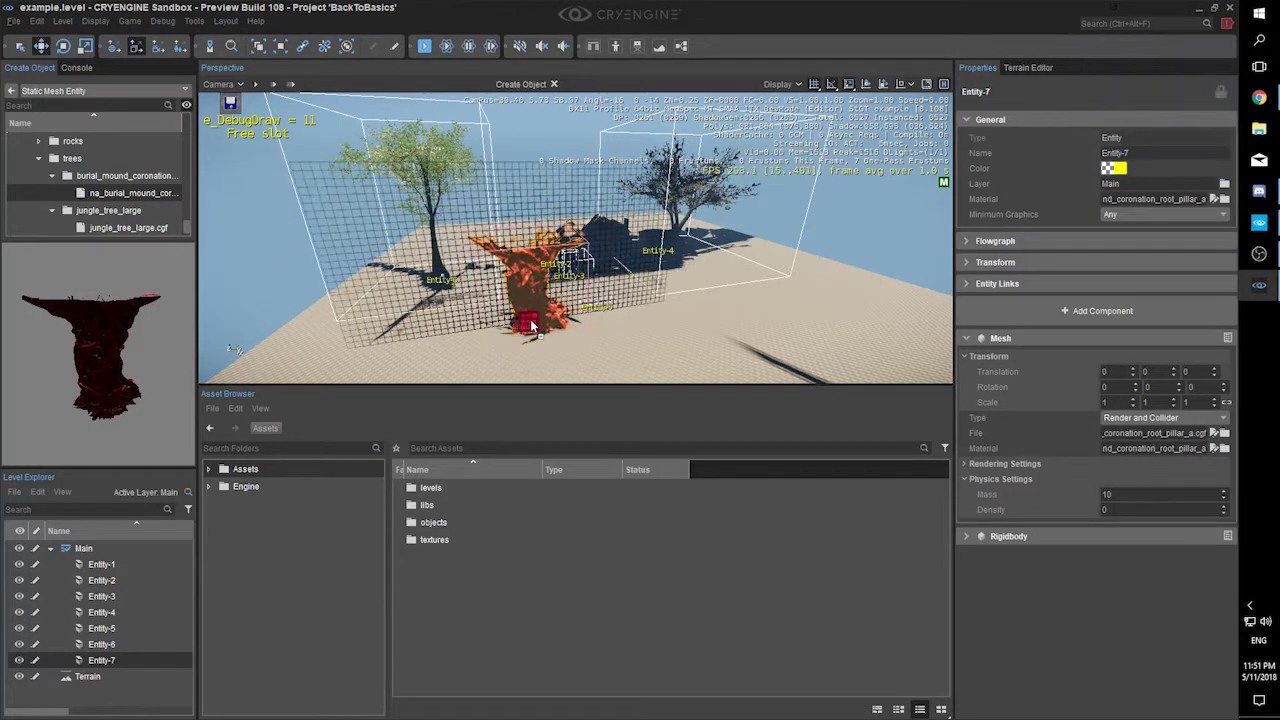
{"action": "left_click", "coordinate": [676, 320]}
{"action": "key", "text": "w"}
{"action": "right_click_drag", "start_coordinate": [860, 314], "coordinate": [600, 290]}
{"action": "key", "text": "w"}
{"action": "key", "text": "s"}
{"action": "key", "text": "d"}
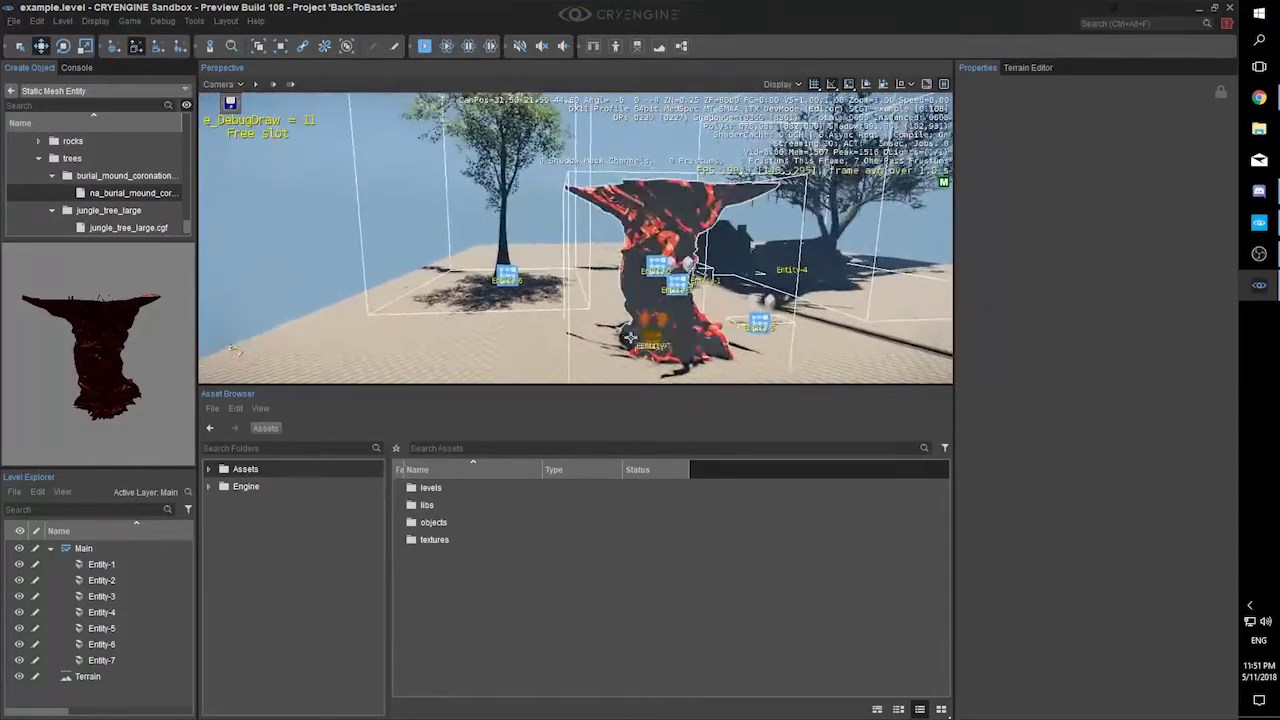
- Create a material named burial_mound in the objects/natural/trees/burial_mound_coronation_root_pillars asset folder
{"action": "double_click", "coordinate": [440, 523]}
{"action": "left_click", "coordinate": [221, 522]}
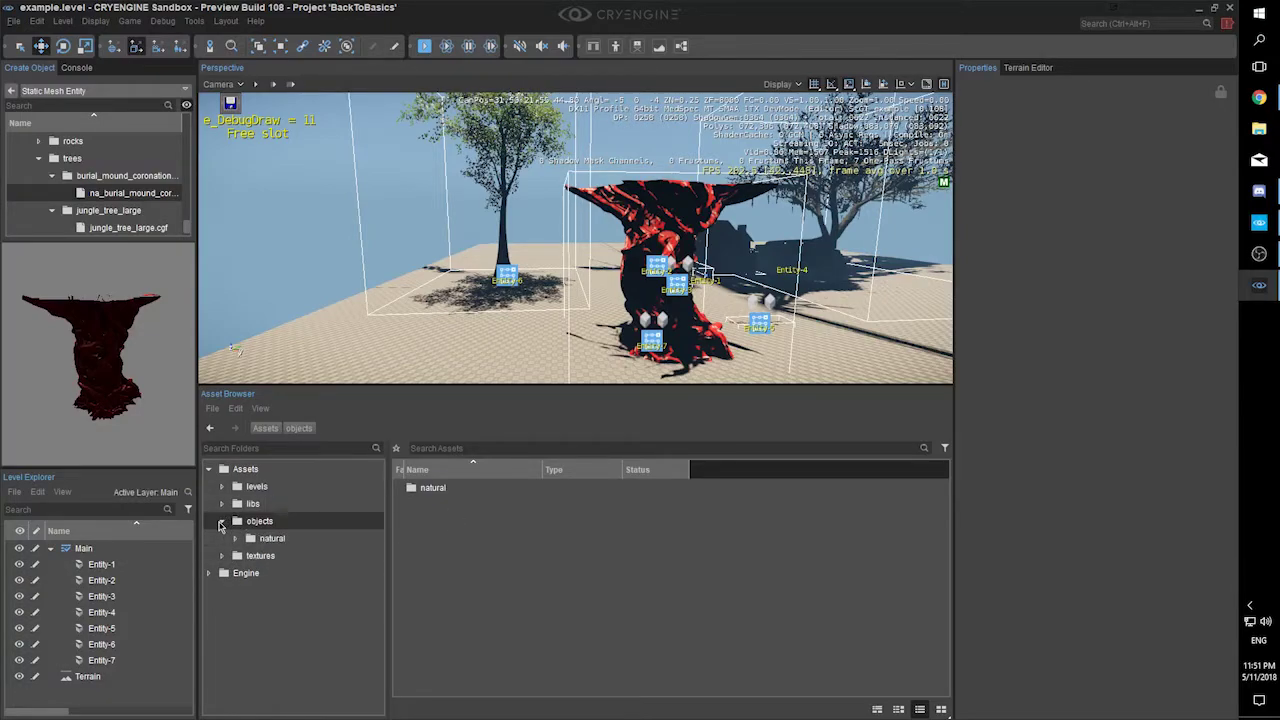
{"action": "left_click", "coordinate": [235, 538]}
{"action": "left_click", "coordinate": [249, 555]}
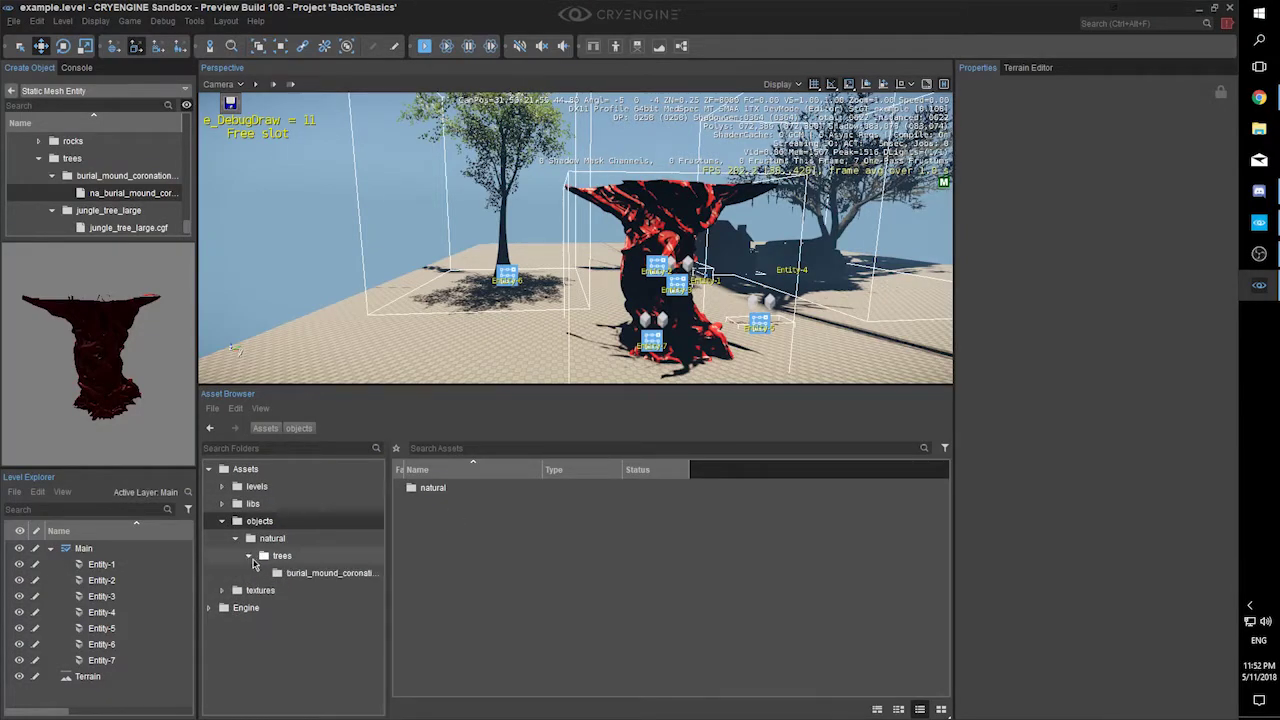
{"action": "left_click", "coordinate": [284, 578]}
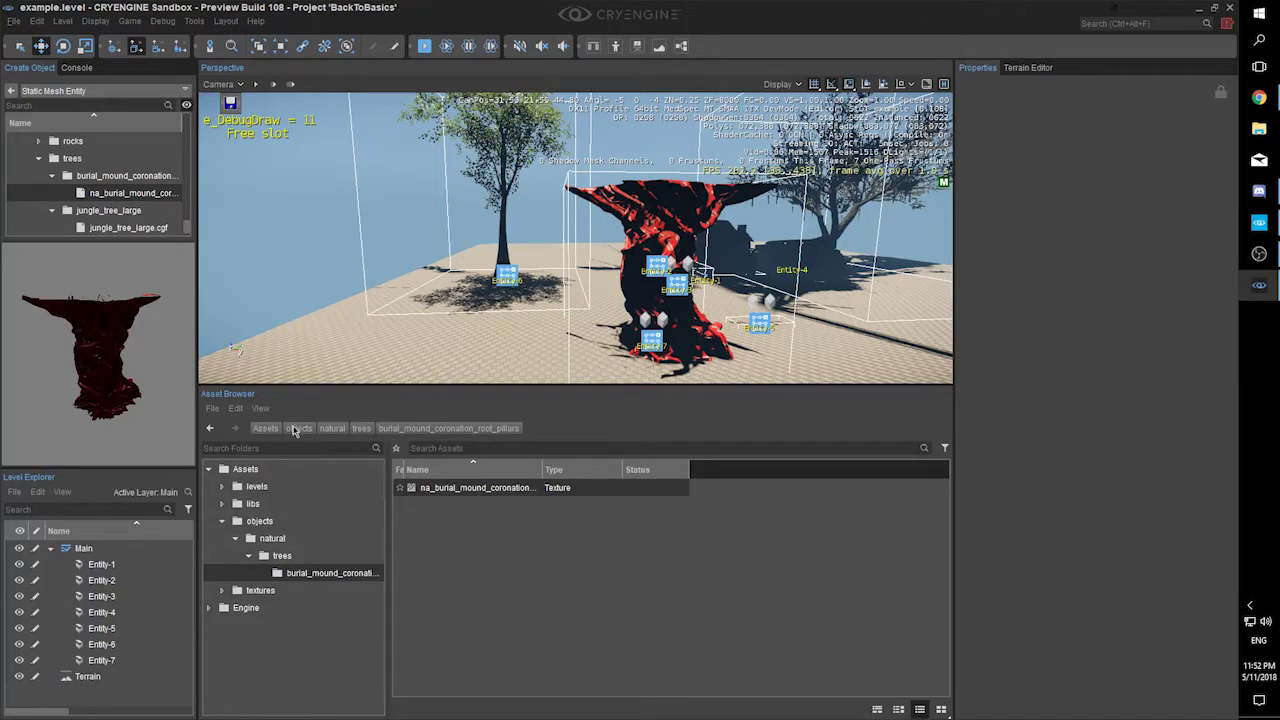
{"action": "right_click", "coordinate": [478, 497]}
{"action": "left_click", "coordinate": [442, 529]}
{"action": "right_click", "coordinate": [442, 529]}
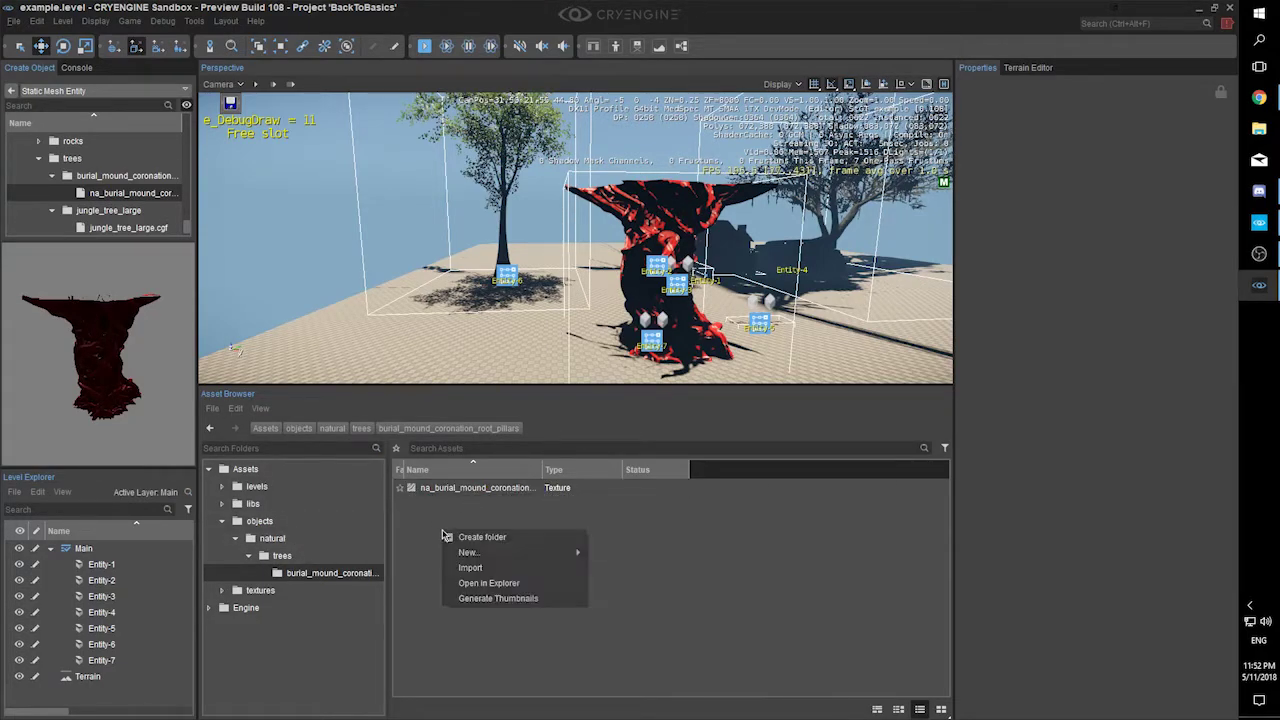
{"action": "mouse_move", "coordinate": [479, 551]}
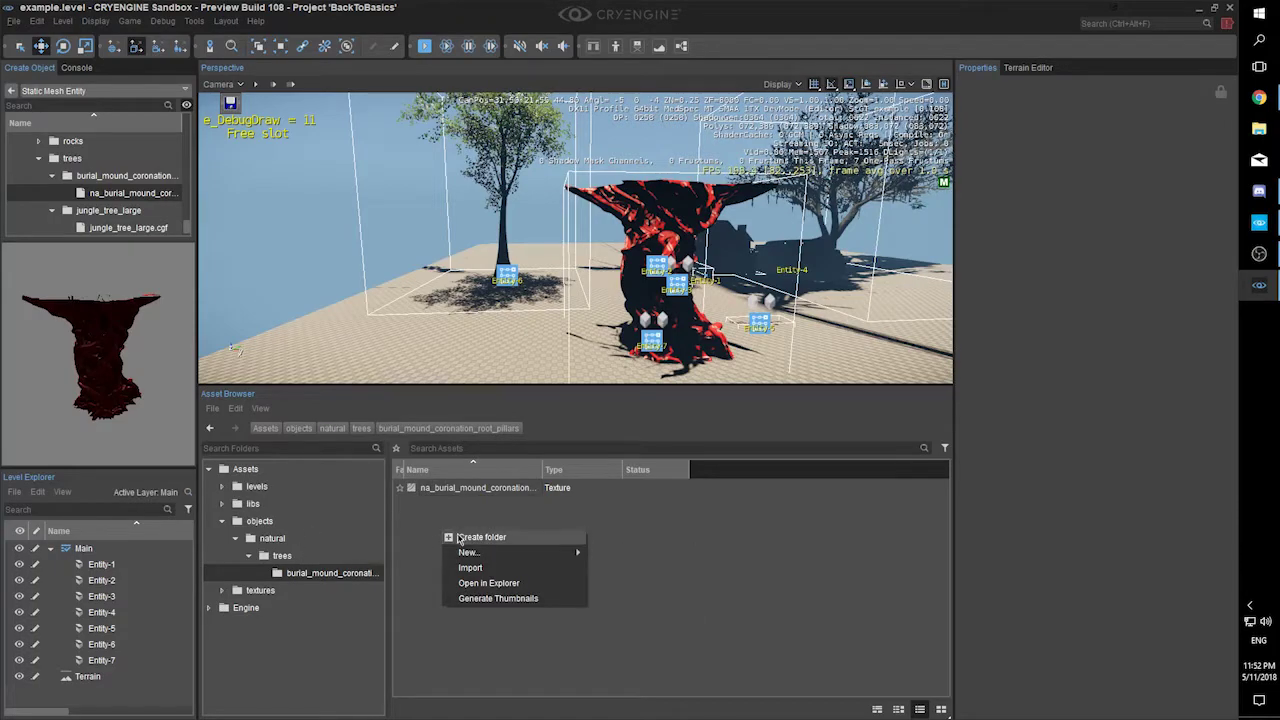
{"action": "left_click", "coordinate": [632, 583]}
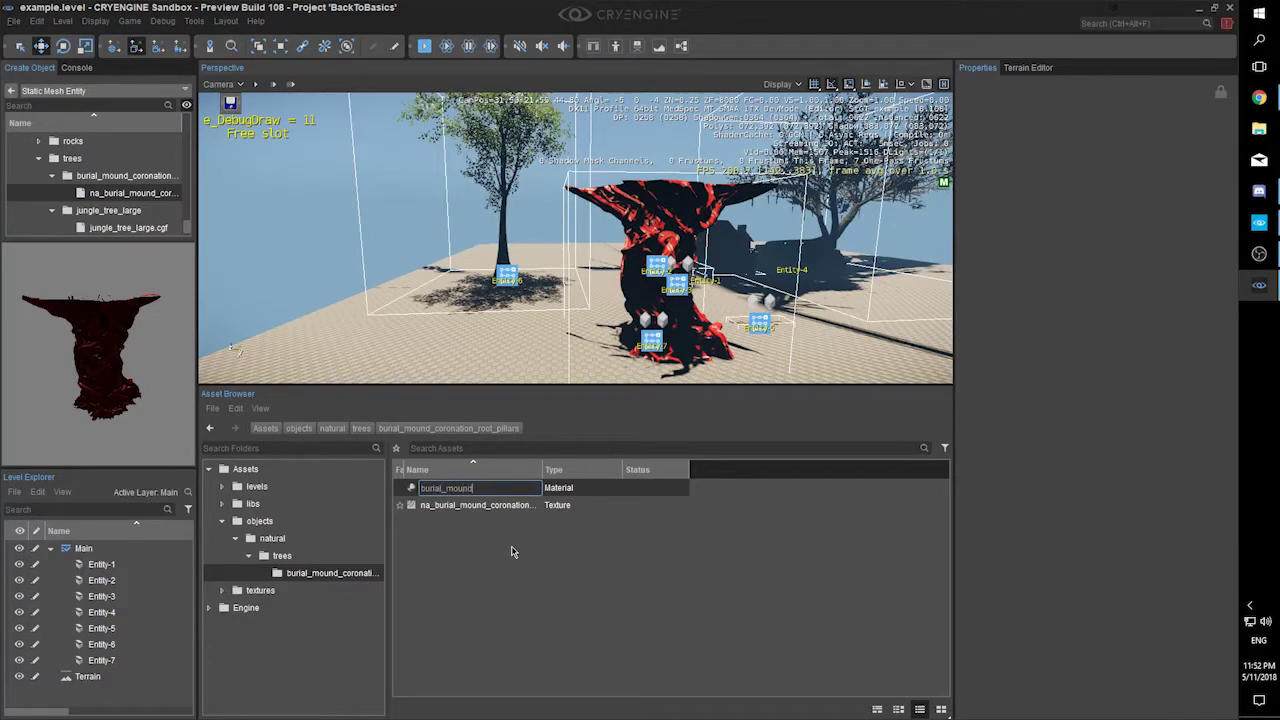
{"action": "key", "text": "Return"}
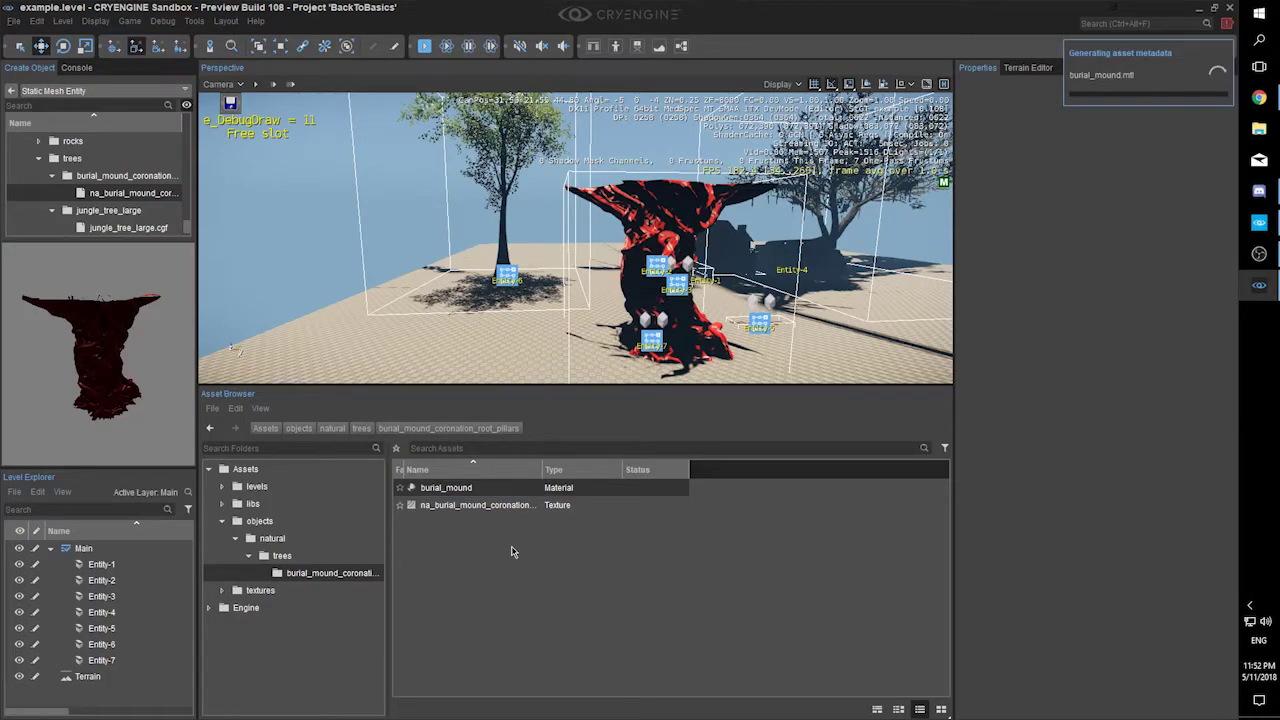
- Open the burial_mound material for editing and show its properties in the maximized editor window
{"action": "double_click", "coordinate": [472, 492]}
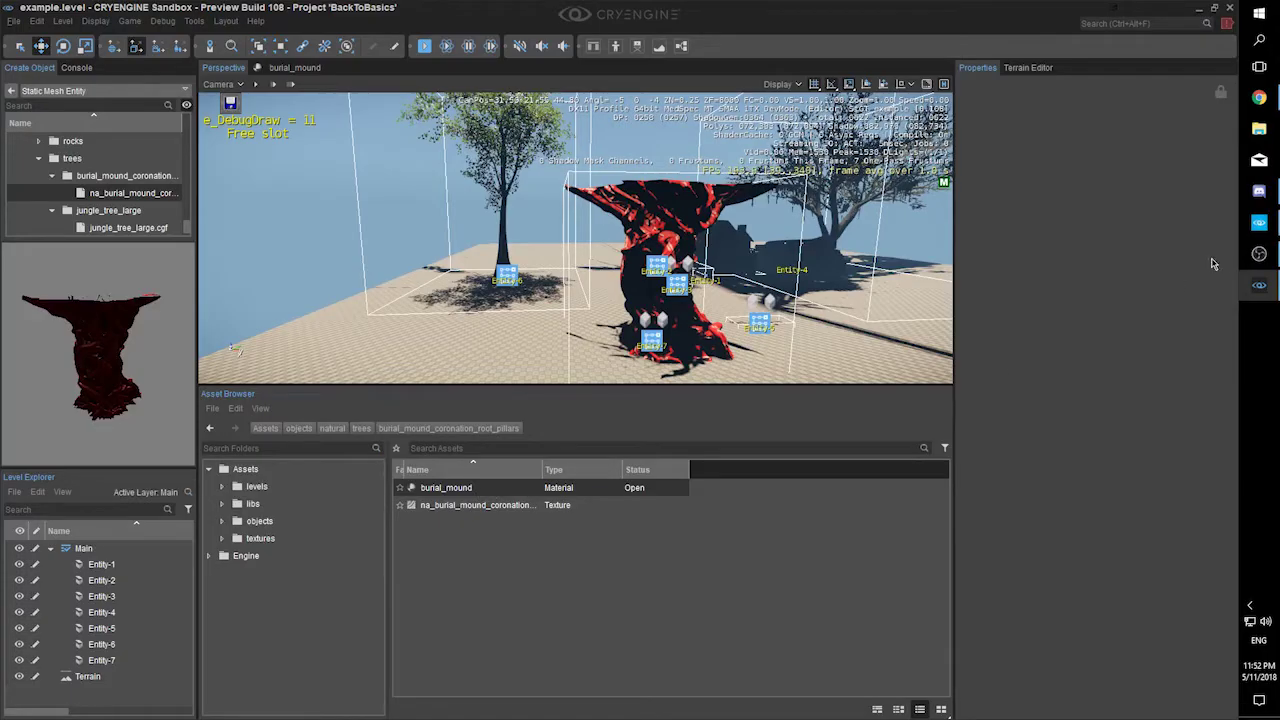
{"action": "left_click", "coordinate": [1259, 285]}
{"action": "left_click", "coordinate": [1259, 285]}
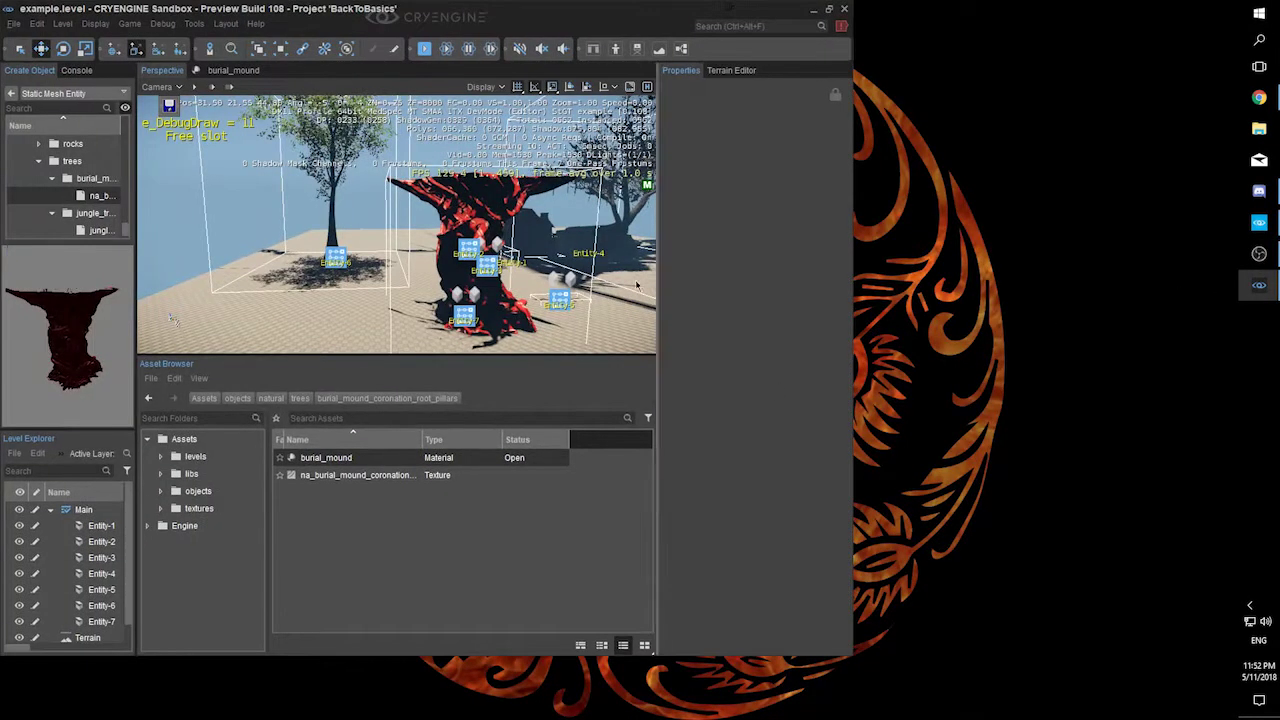
{"action": "left_click", "coordinate": [827, 13]}
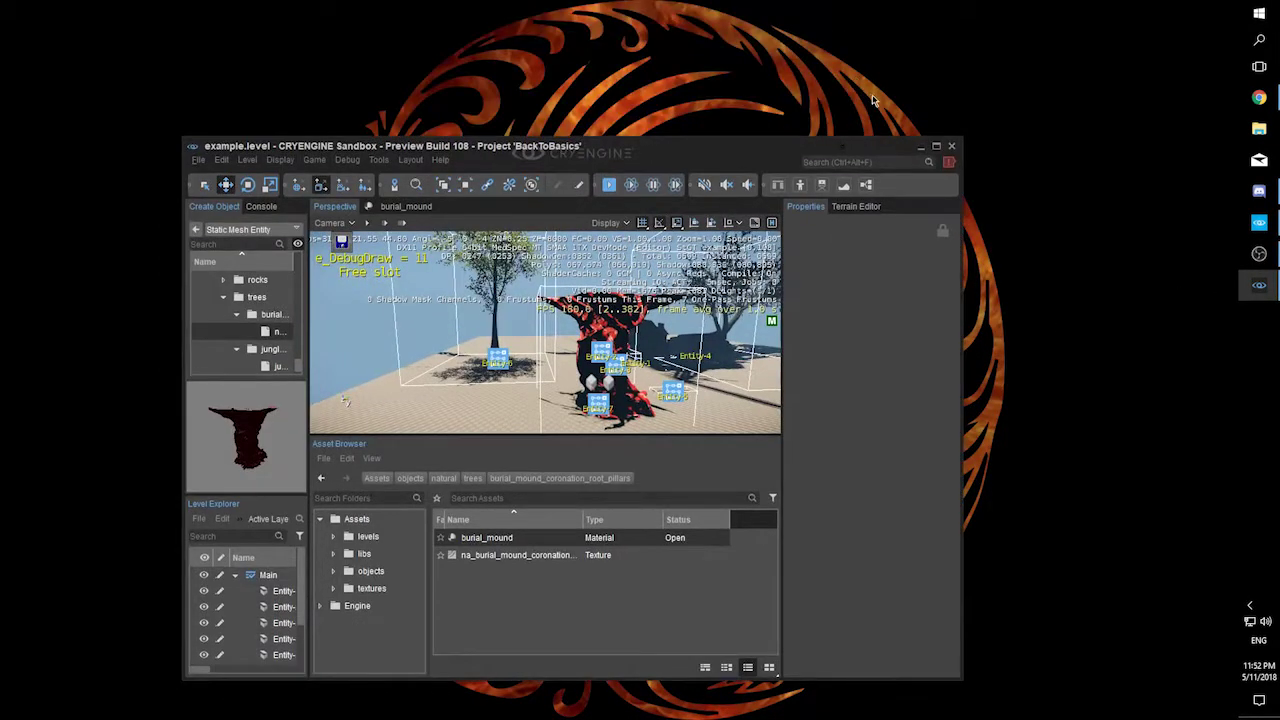
{"action": "left_click", "coordinate": [938, 147]}
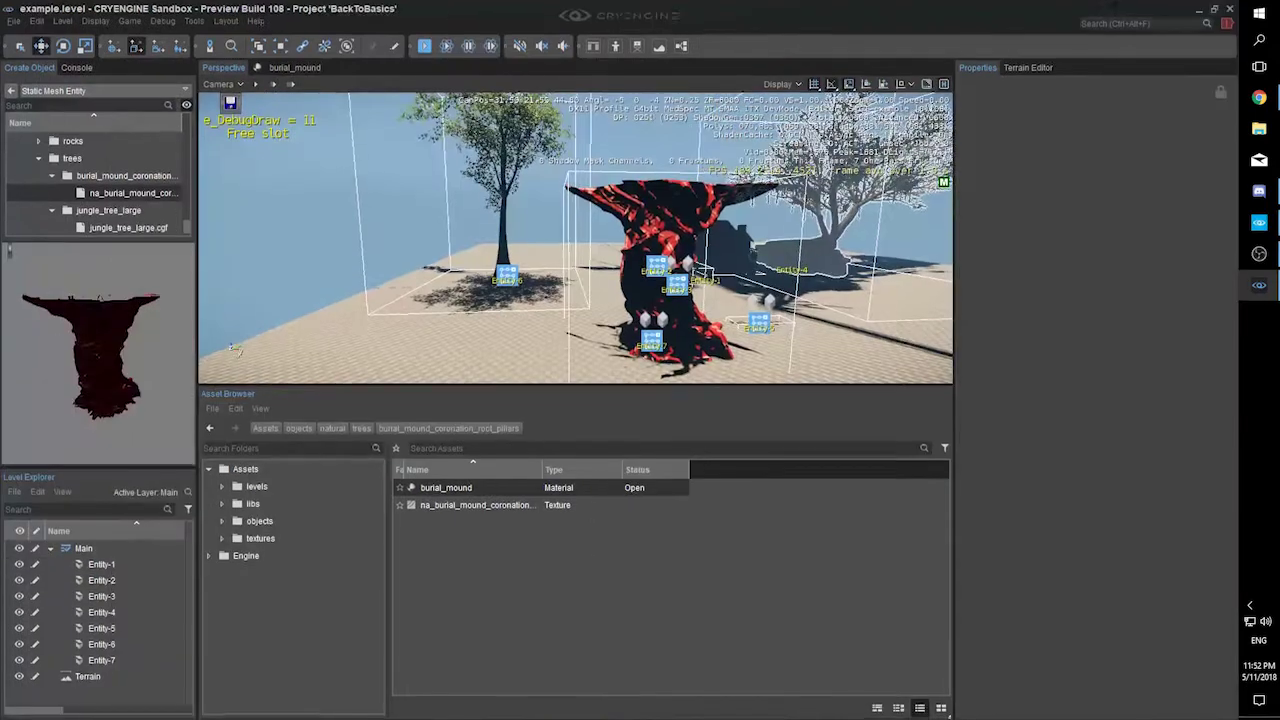
{"action": "left_click", "coordinate": [295, 68]}
- Assign the na_burial_mound_coronation_root_pillar_a_detail texture as the burial_mound material's diffuse map and save the material
{"action": "scroll", "coordinate": [440, 290], "scroll_direction": "down", "scroll_amount": 3}
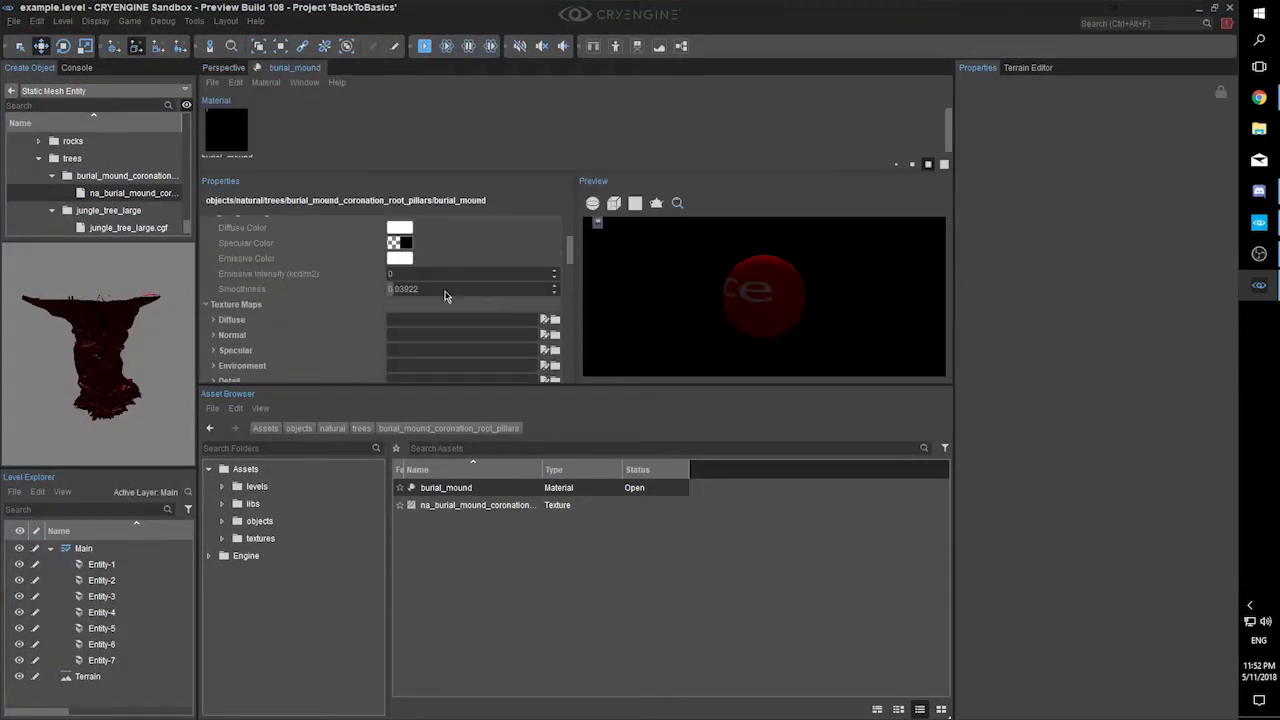
{"action": "left_click", "coordinate": [555, 320]}
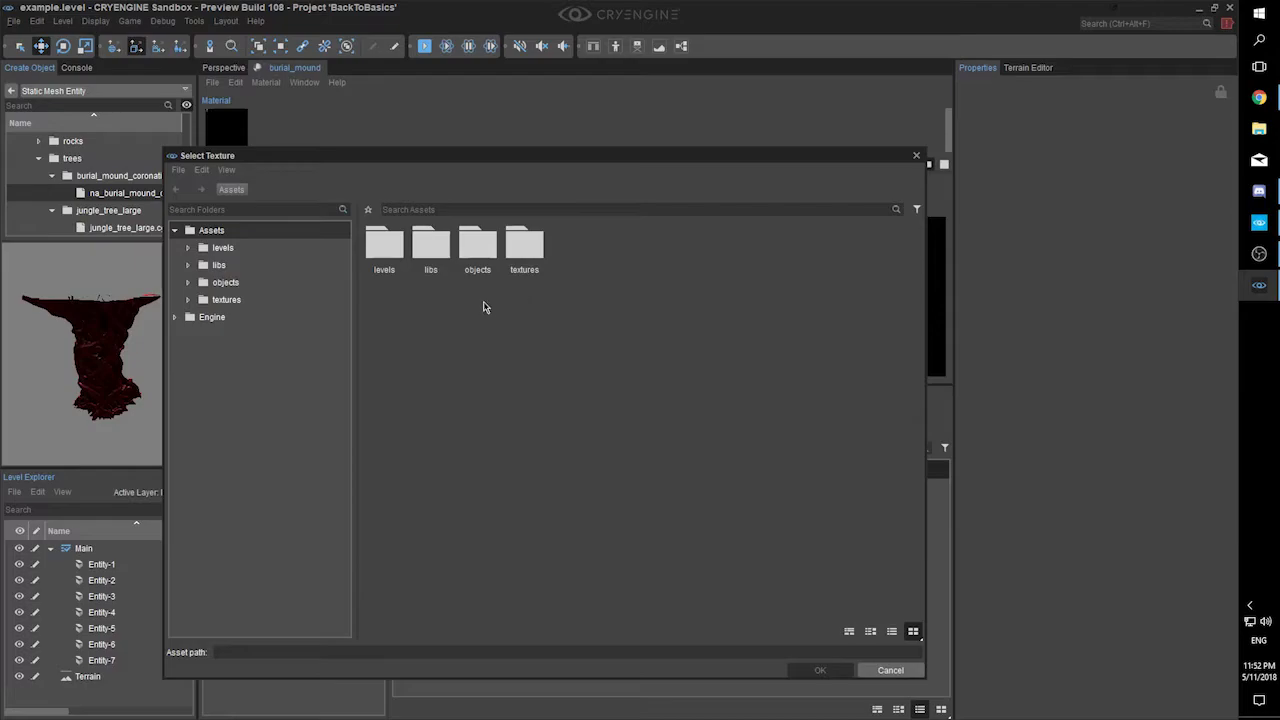
{"action": "left_click", "coordinate": [222, 282]}
{"action": "double_click", "coordinate": [380, 261]}
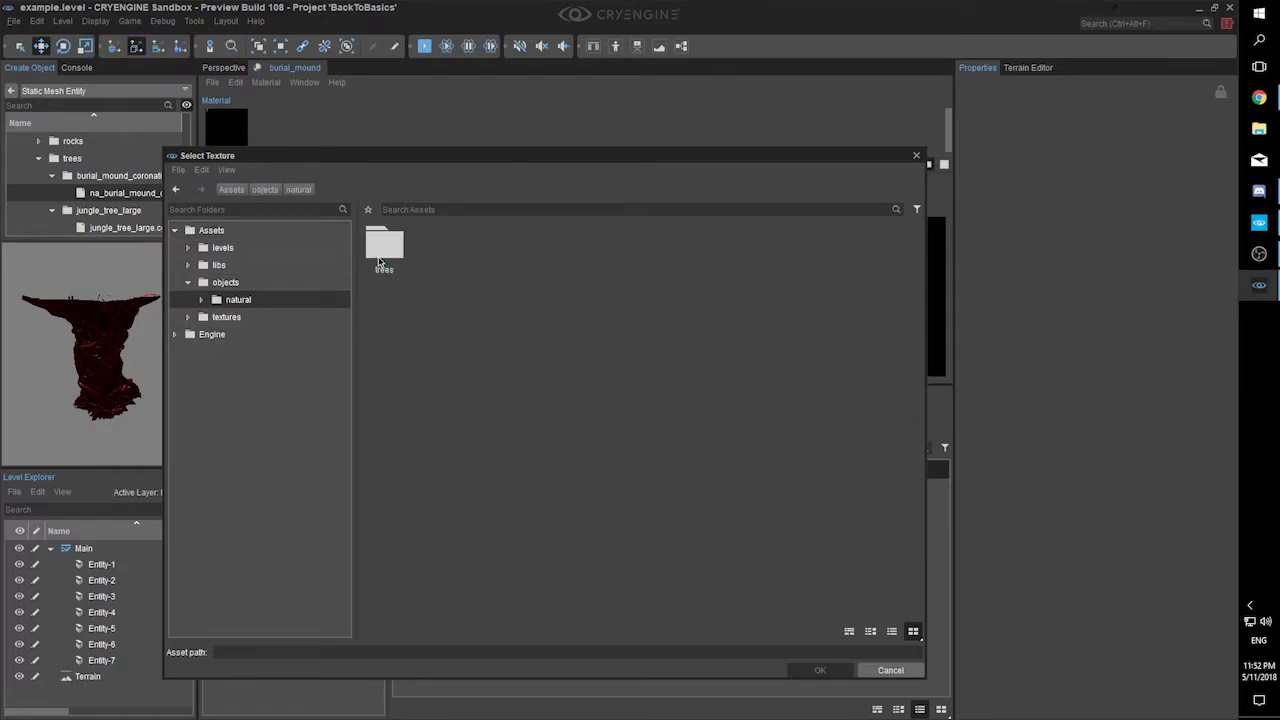
{"action": "double_click", "coordinate": [383, 258]}
{"action": "double_click", "coordinate": [437, 262]}
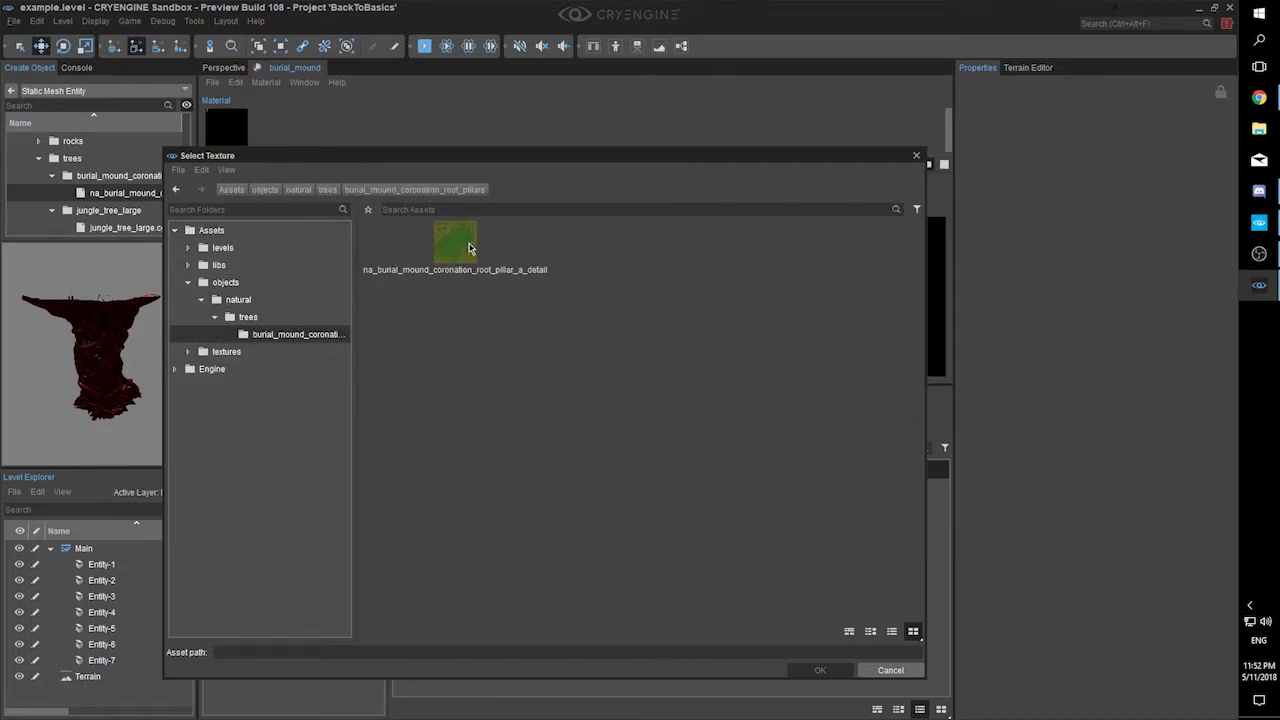
{"action": "double_click", "coordinate": [455, 245]}
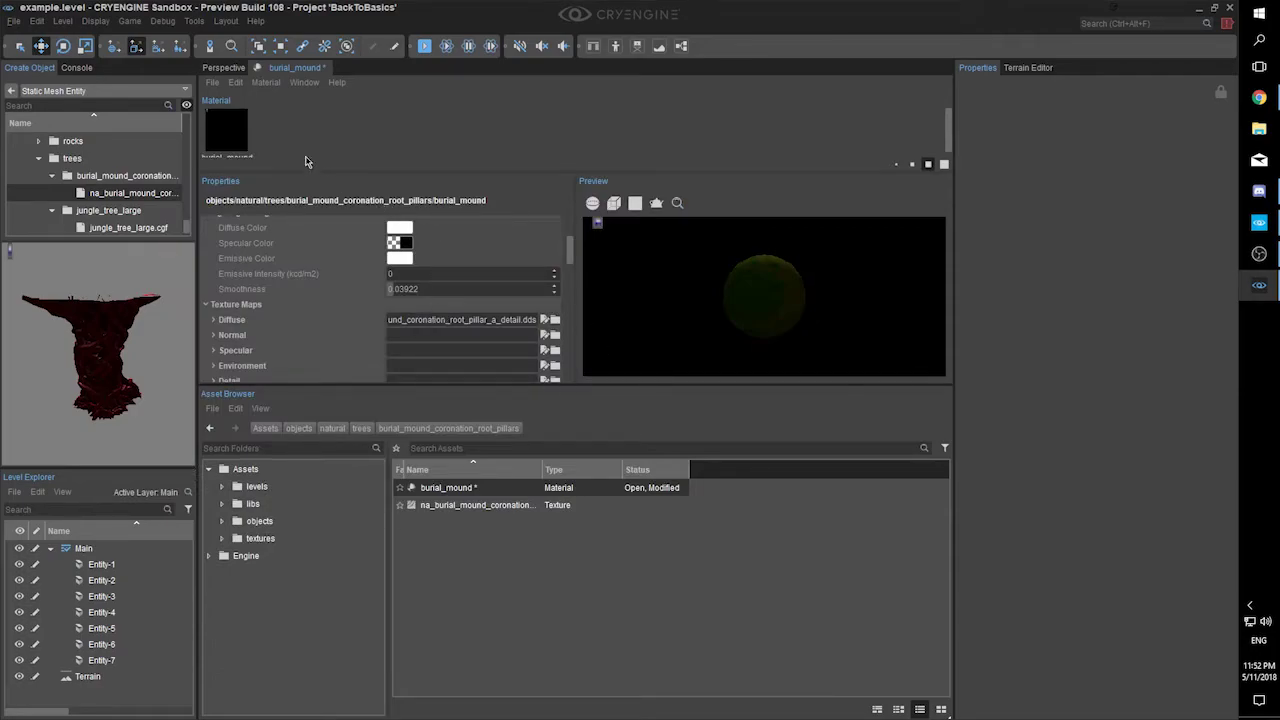
{"action": "left_click", "coordinate": [213, 84]}
{"action": "left_click", "coordinate": [236, 153]}
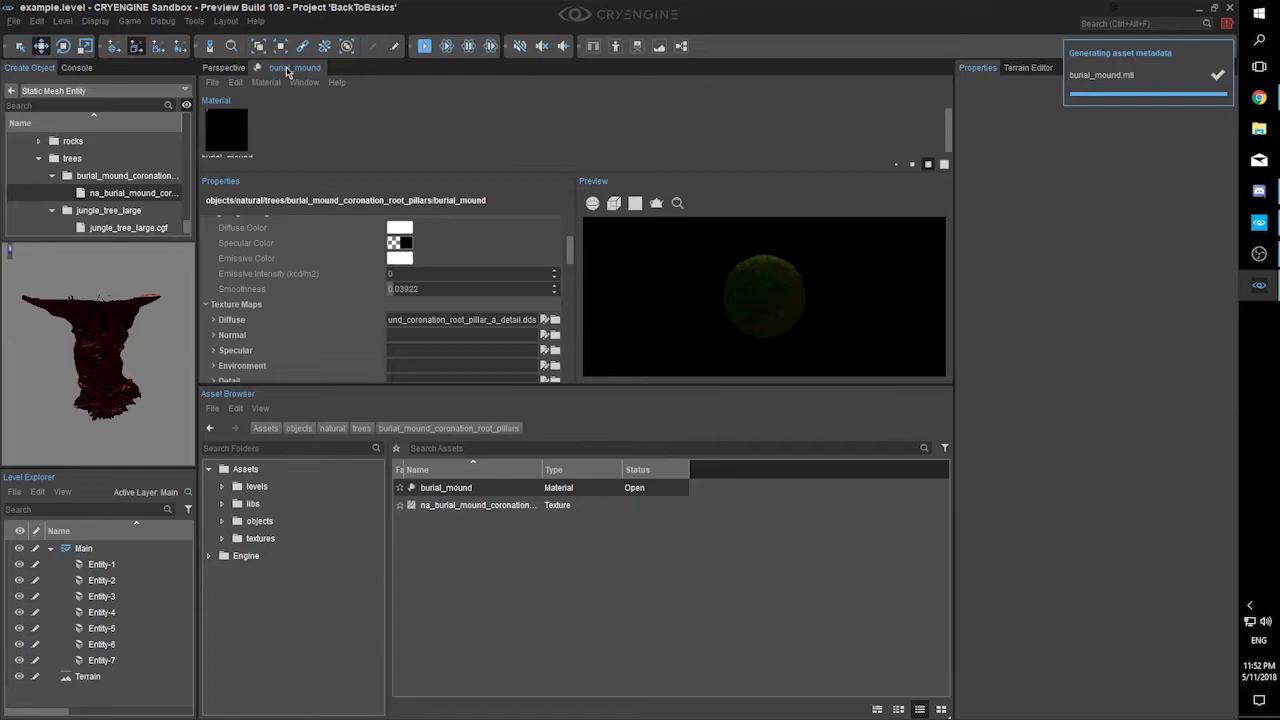
- Close the material's editor and apply the burial_mound material to the root pillar entity
{"action": "left_click", "coordinate": [303, 75]}
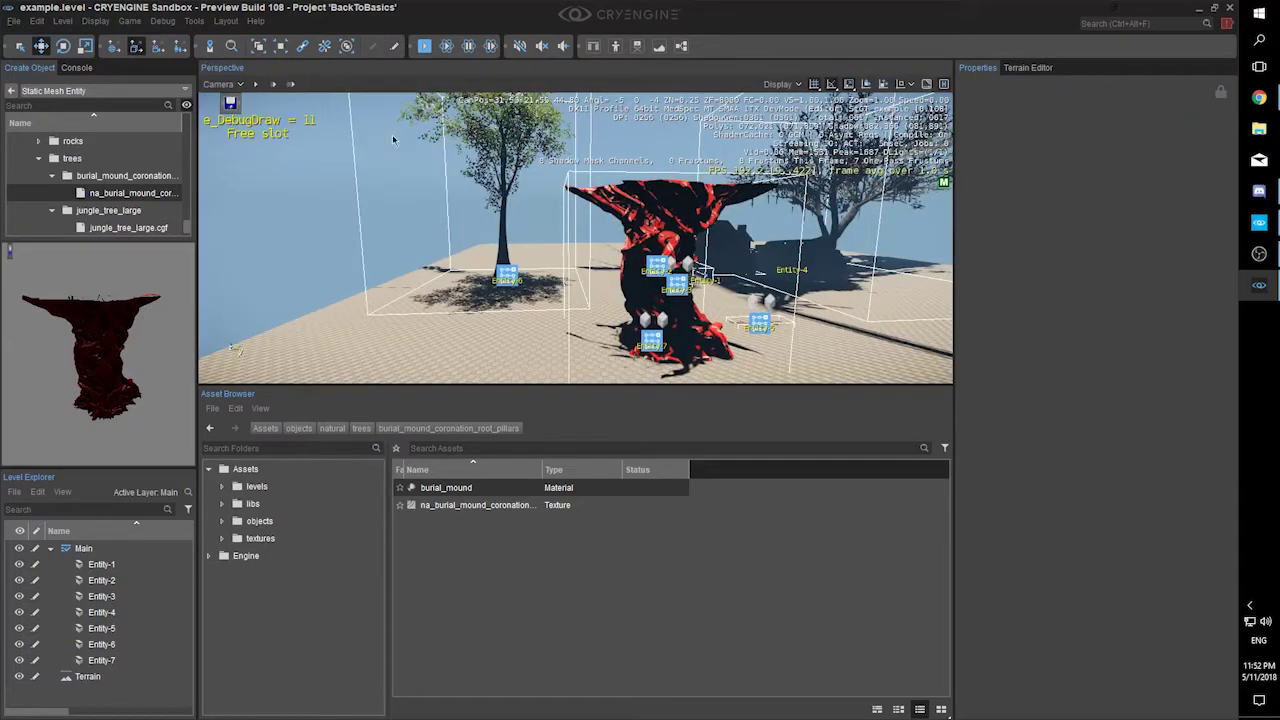
{"action": "left_click", "coordinate": [670, 230]}
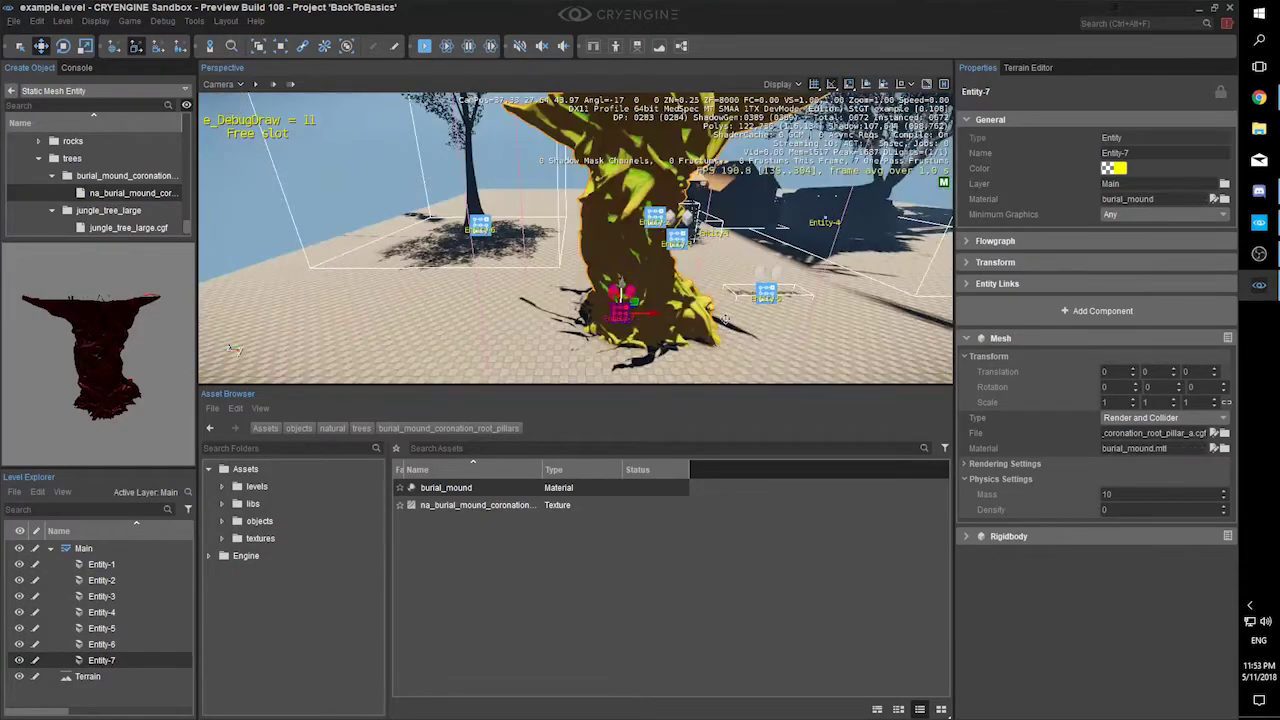
- Examine the retextured root pillar and the surrounding trees and buildings from several angles and distances
{"action": "right_click_drag", "start_coordinate": [726, 324], "coordinate": [650, 375]}
{"action": "key", "text": "d"}
{"action": "key", "text": "w"}
{"action": "key", "text": "d"}
{"action": "key", "text": "d"}
{"action": "key", "text": "s"}
{"action": "key", "text": "s"}
{"action": "key", "text": "w"}
{"action": "key", "text": "a"}
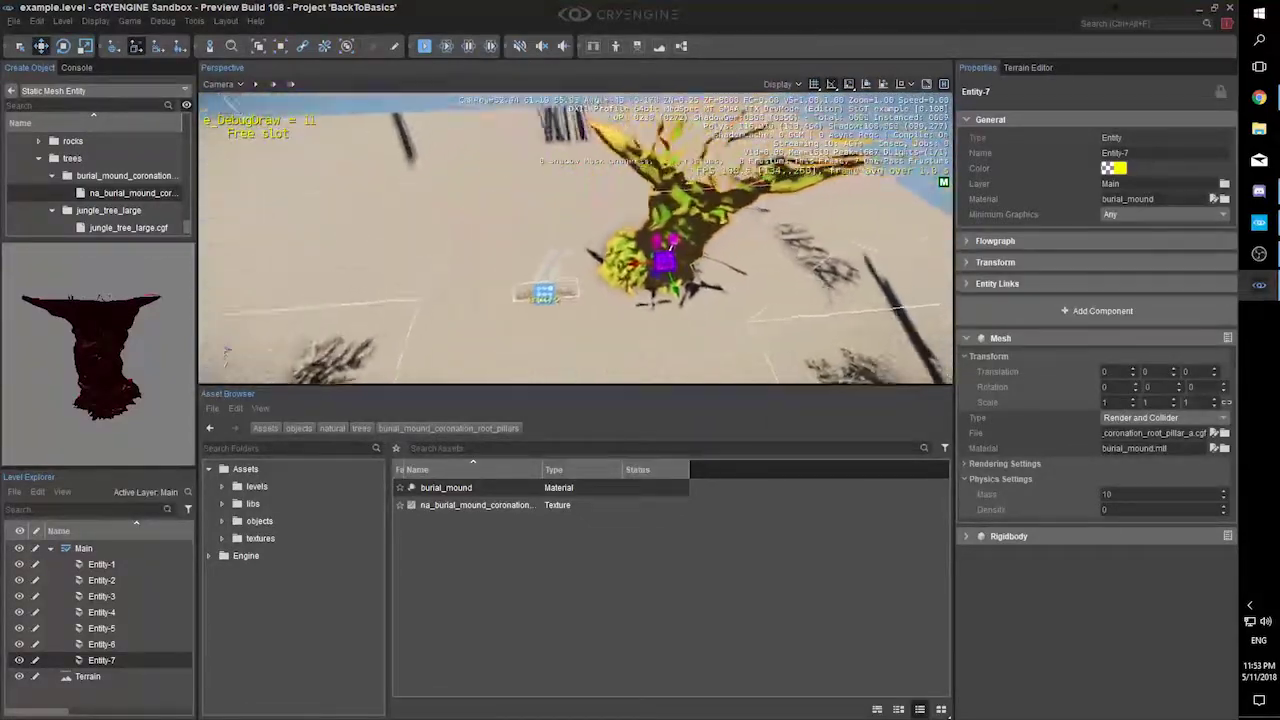
{"action": "right_click_drag", "start_coordinate": [226, 352], "coordinate": [232, 349]}
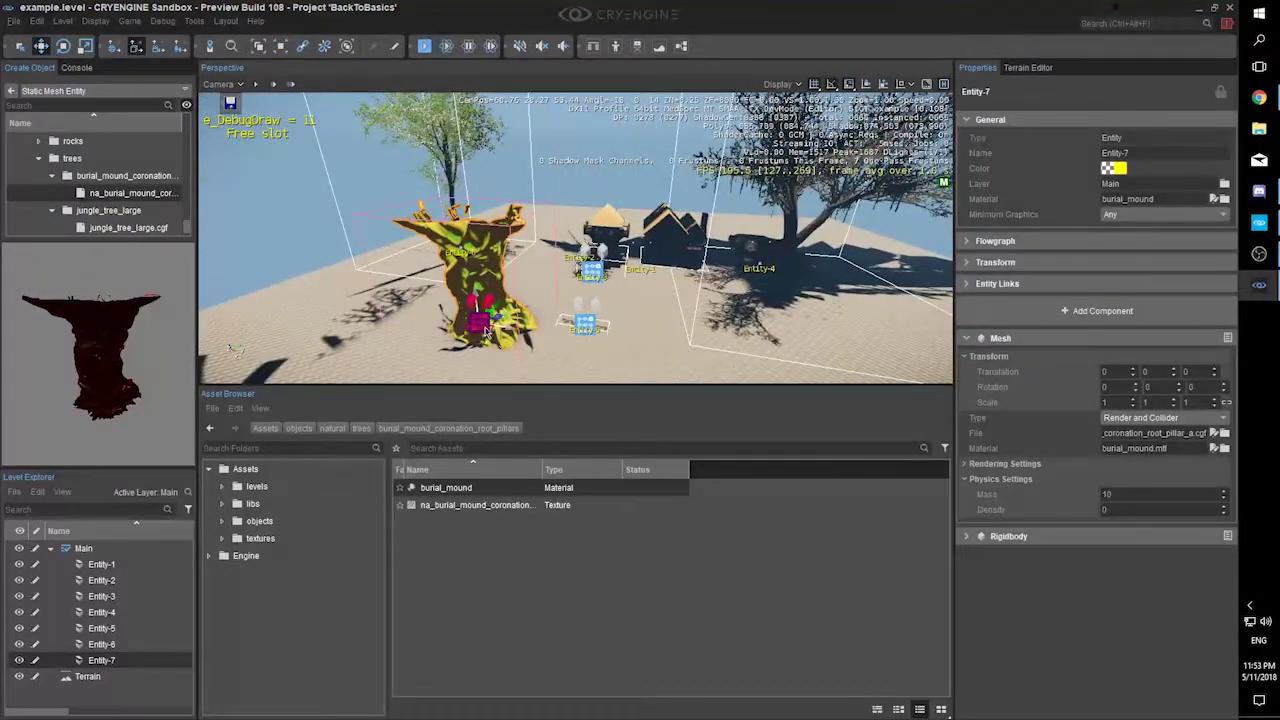
{"action": "key", "text": "a"}
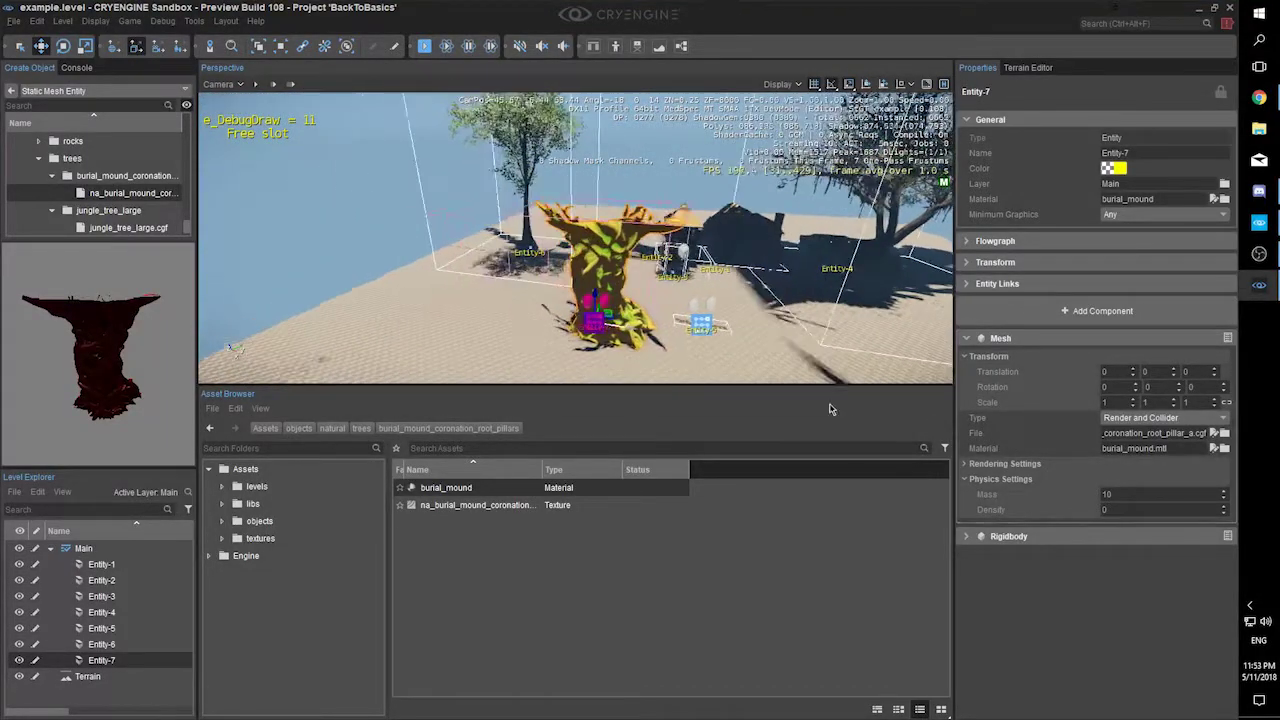
{"action": "key", "text": "s"}
{"action": "right_click_drag", "start_coordinate": [794, 352], "coordinate": [794, 343]}
{"action": "left_click", "coordinate": [714, 320]}
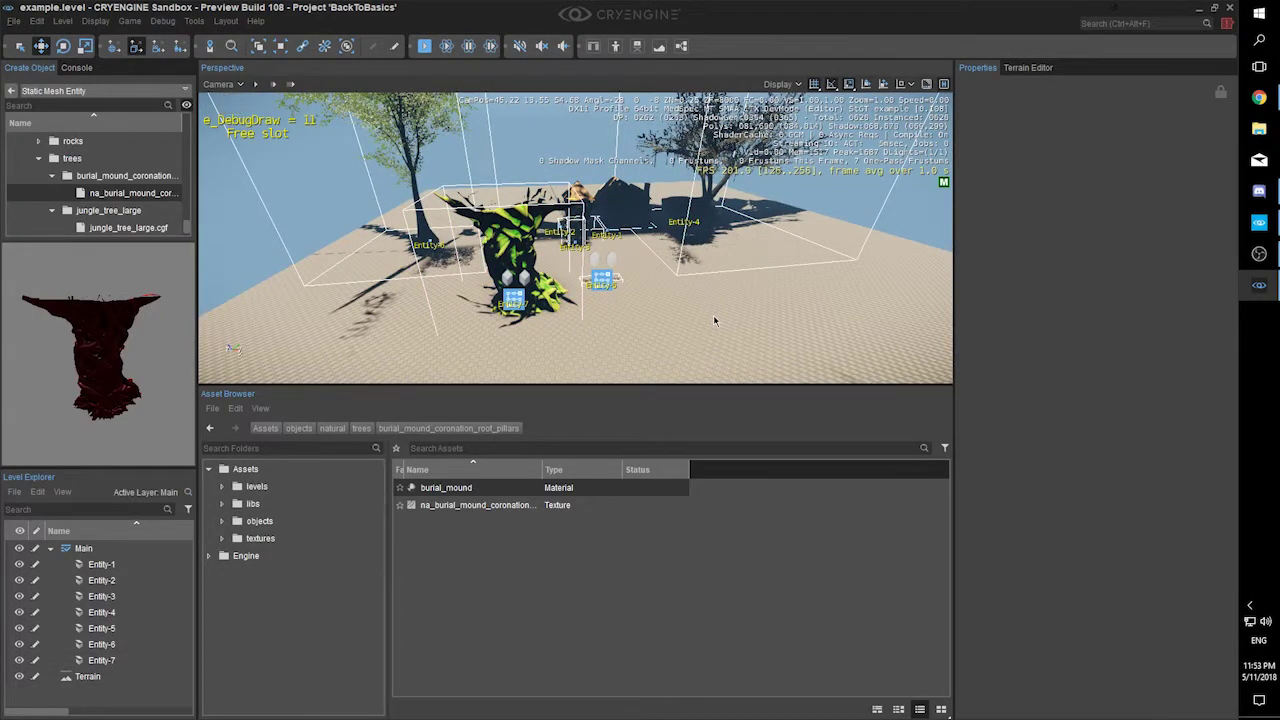
{"action": "key", "text": "d"}
{"action": "right_click_drag", "start_coordinate": [726, 314], "coordinate": [638, 306]}
{"action": "key", "text": "w"}
{"action": "key", "text": "a"}
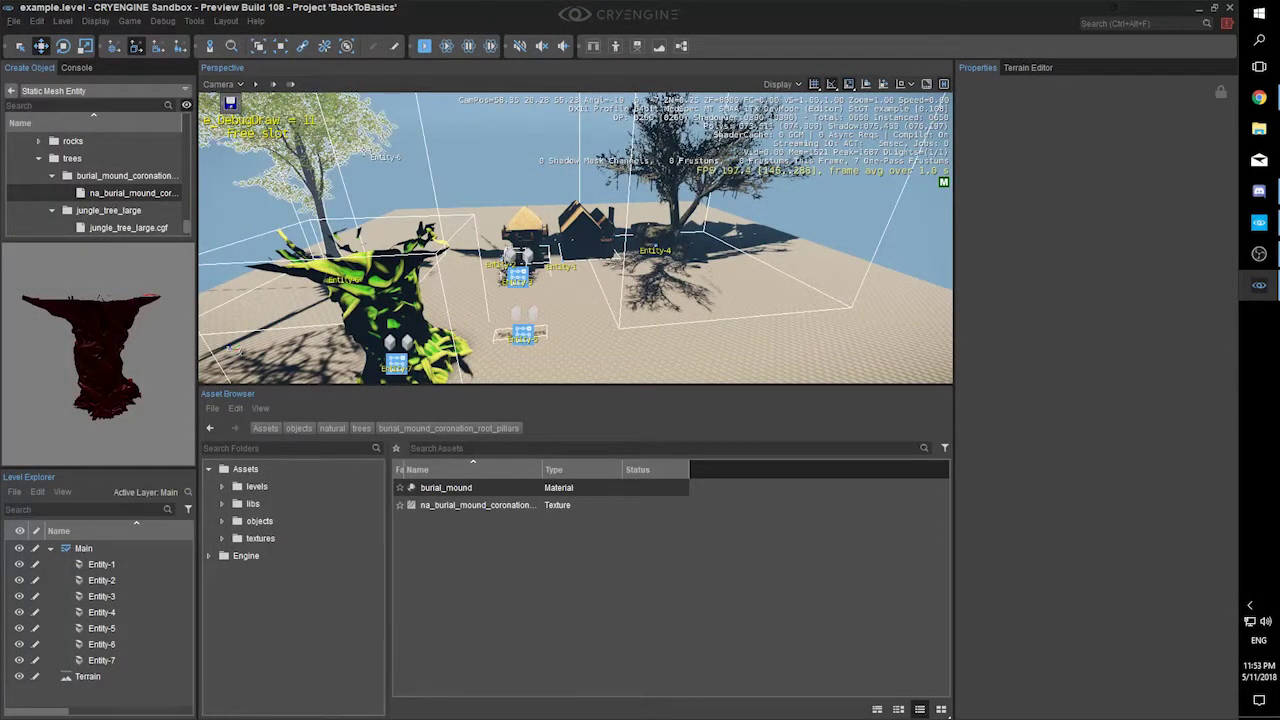
{"action": "left_click", "coordinate": [197, 22]}
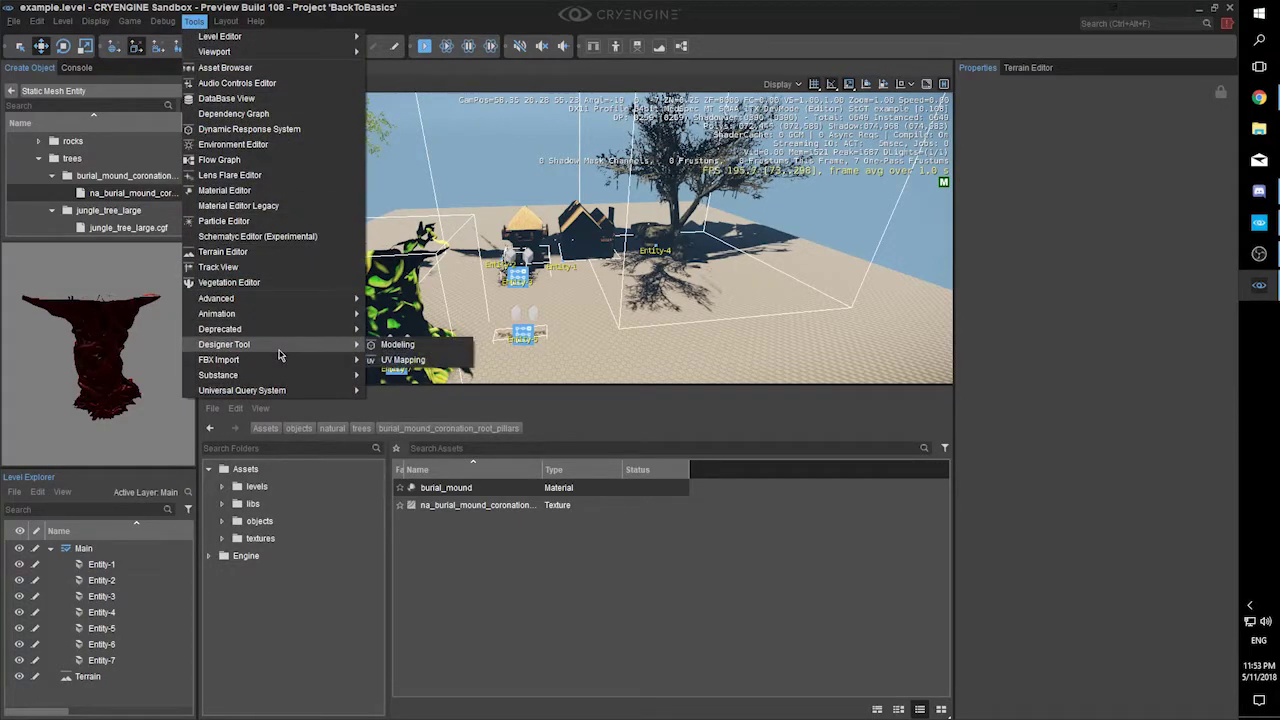
{"action": "mouse_move", "coordinate": [281, 336]}
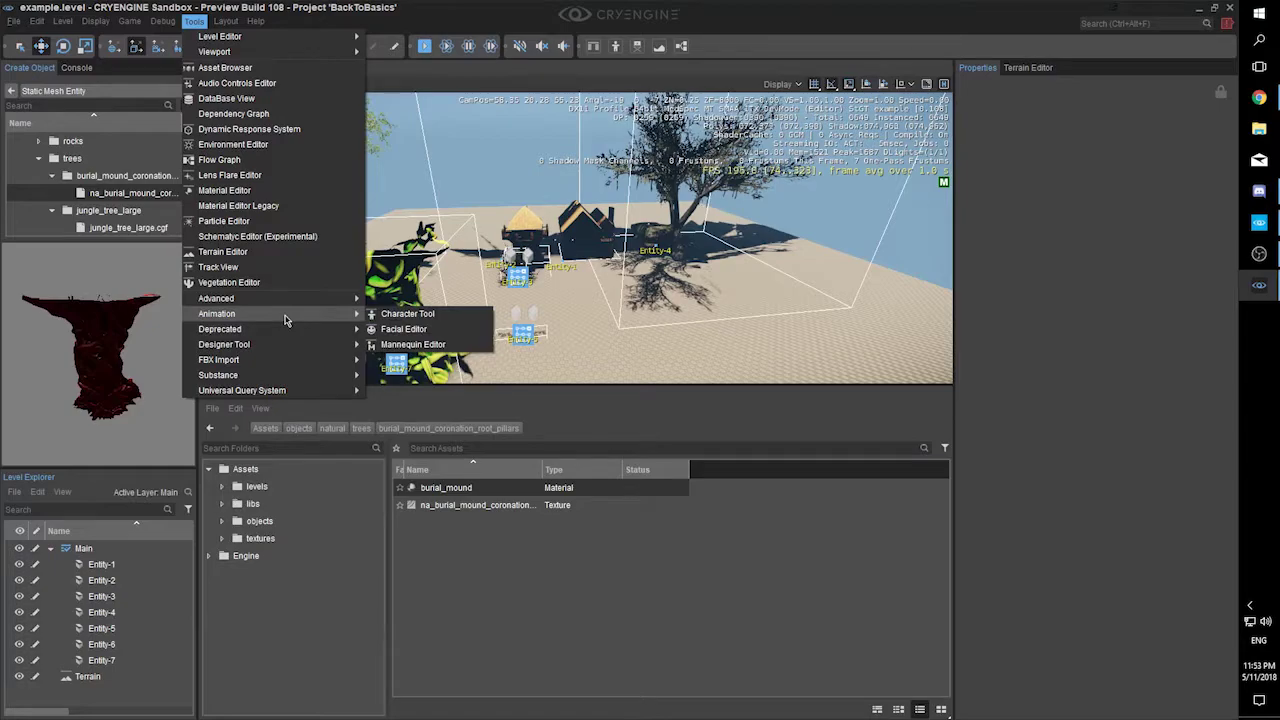
{"action": "left_click", "coordinate": [393, 316]}
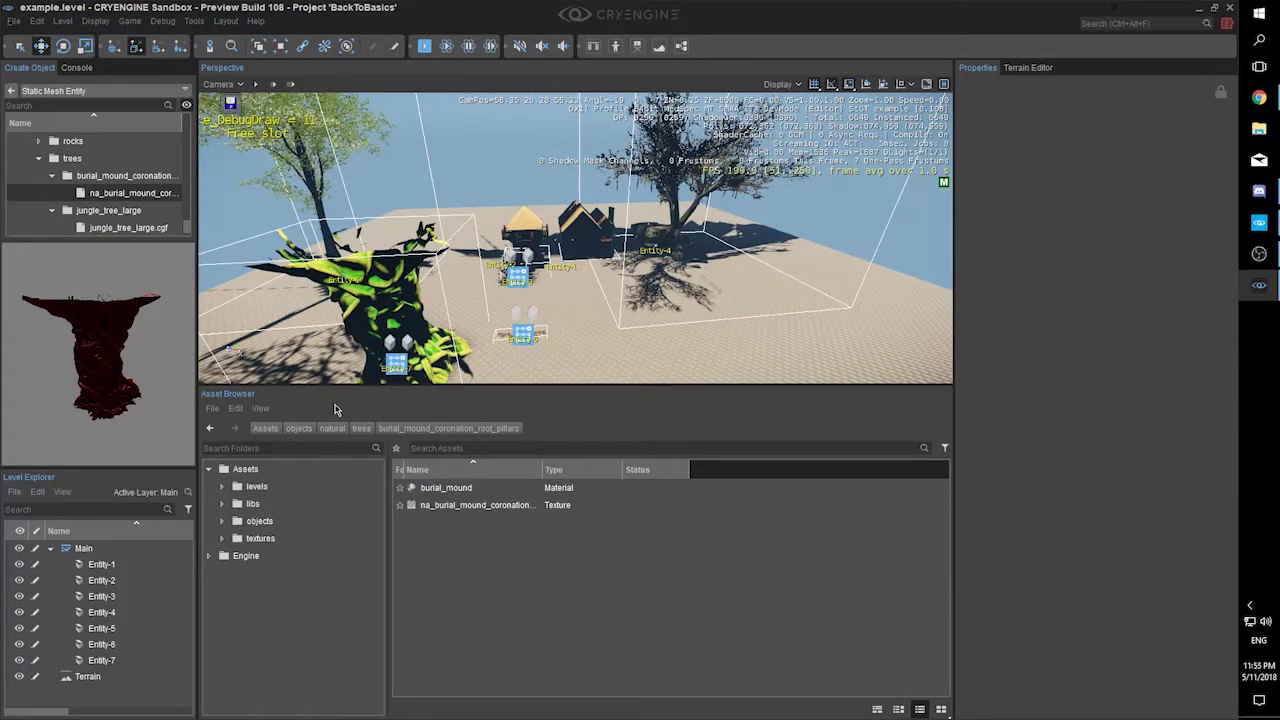
- Generate and repair the metadata for all of the project's assets
{"action": "left_click", "coordinate": [236, 409]}
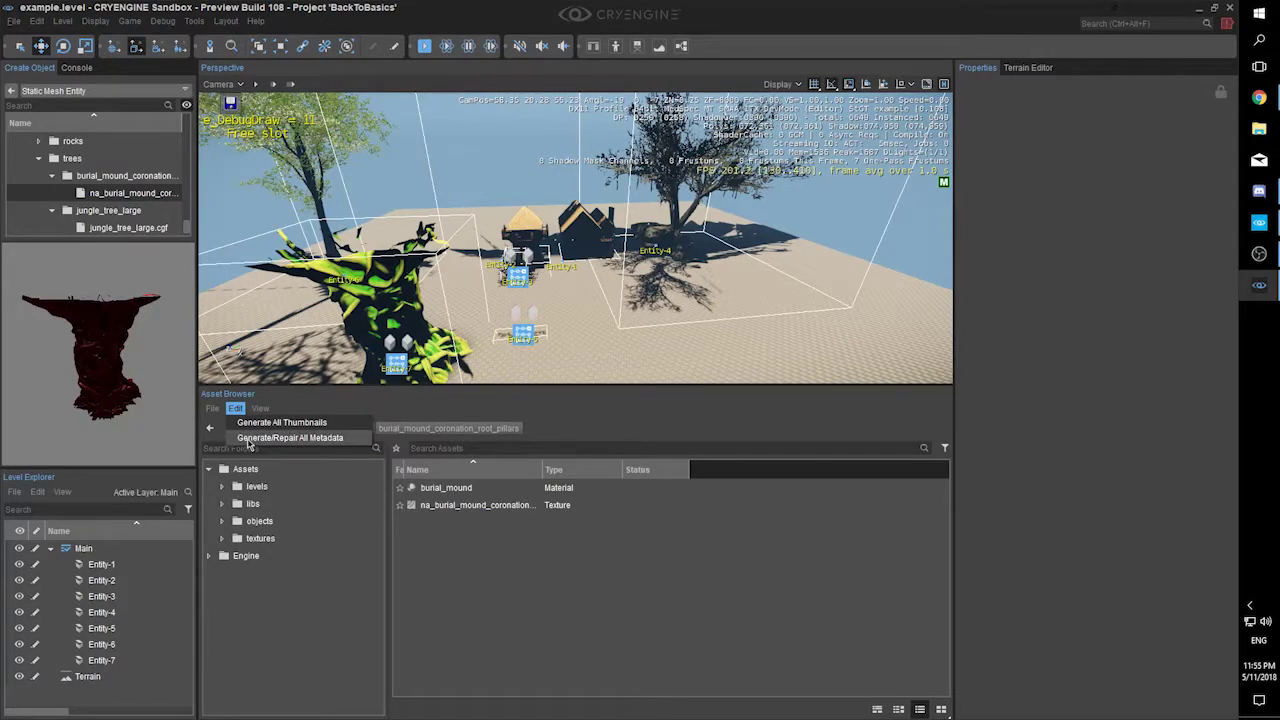
{"action": "left_click", "coordinate": [249, 438]}
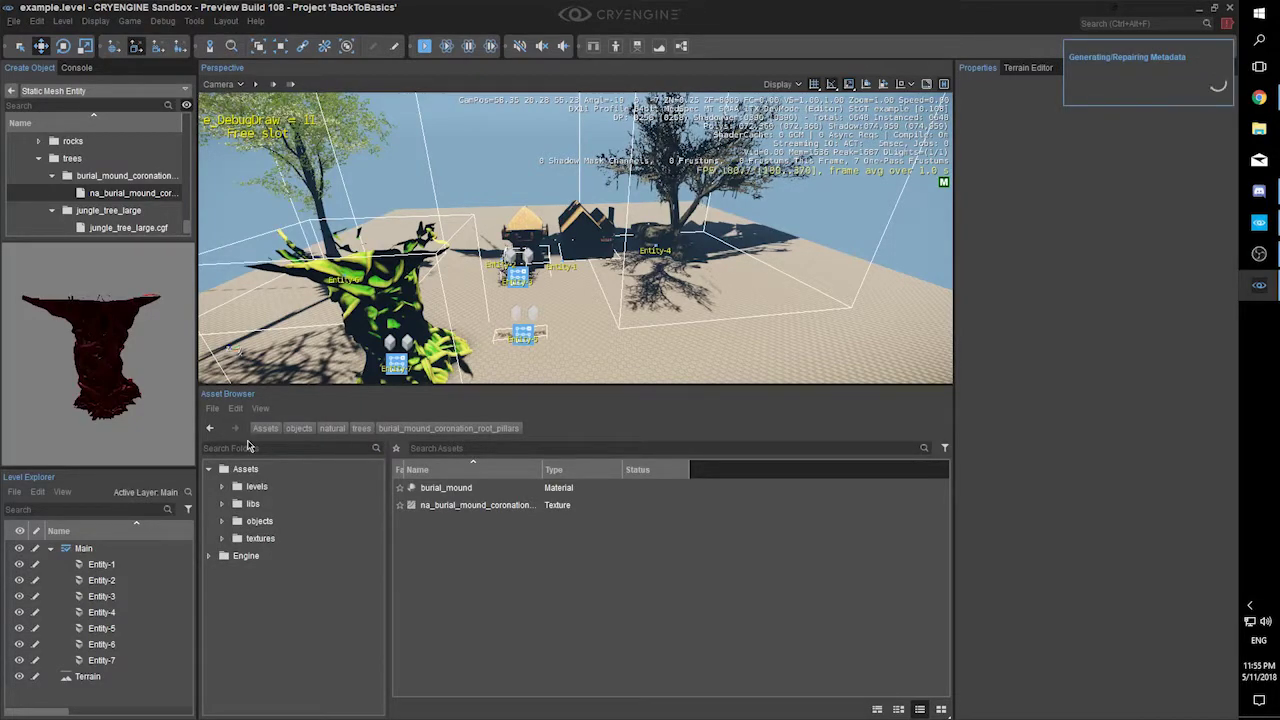